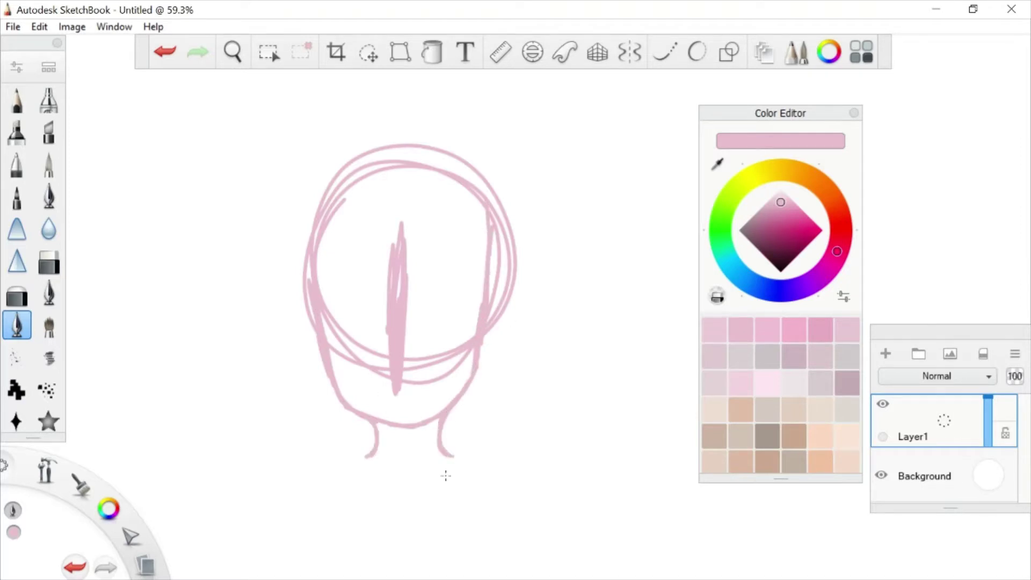
# Scale the head sketch up to about 157% and extend the neck lines into the slopes of the shoulders
pyautogui.scroll(-5, 446, 476)
pyautogui.press('v')
pyautogui.moveTo(299, 274); pyautogui.dragTo(328, 300)
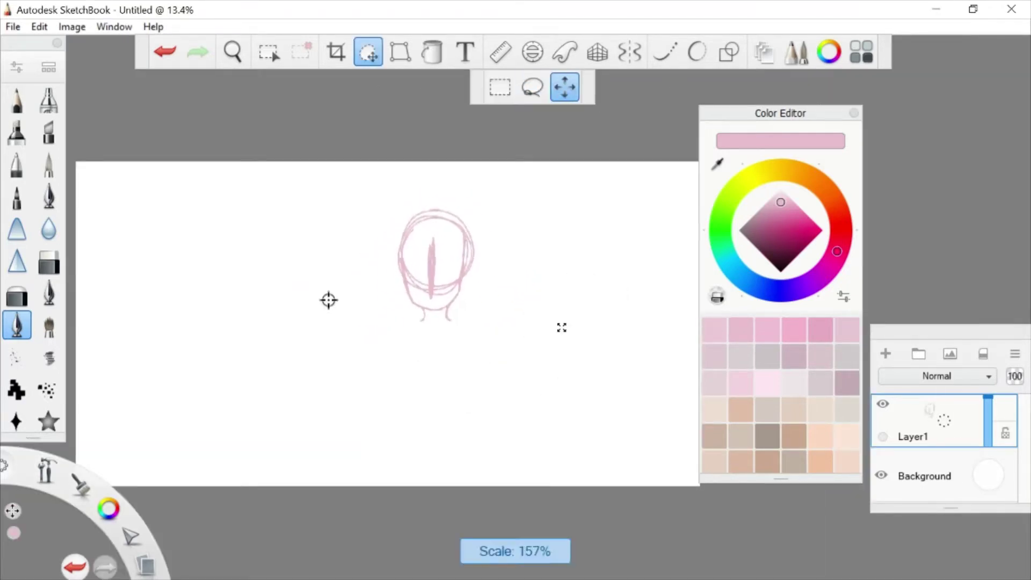
pyautogui.press('c')
pyautogui.press('Return')
pyautogui.scroll(5, 494, 369)
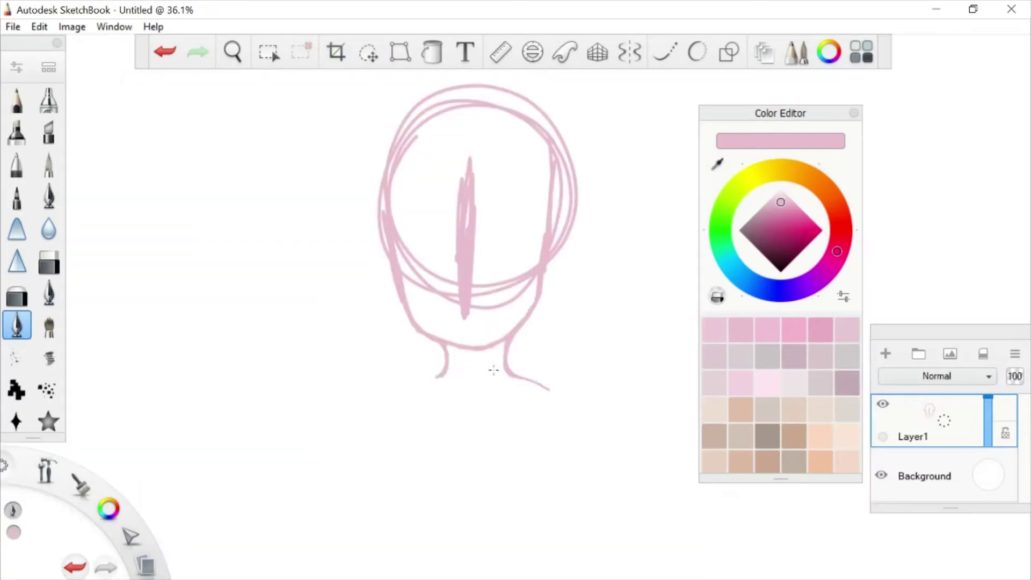
# Add a new layer at 34% opacity and sketch guide circles on it for the chest, shoulders and elbows
pyautogui.hotkey('ctrl', 'shift', 'n')
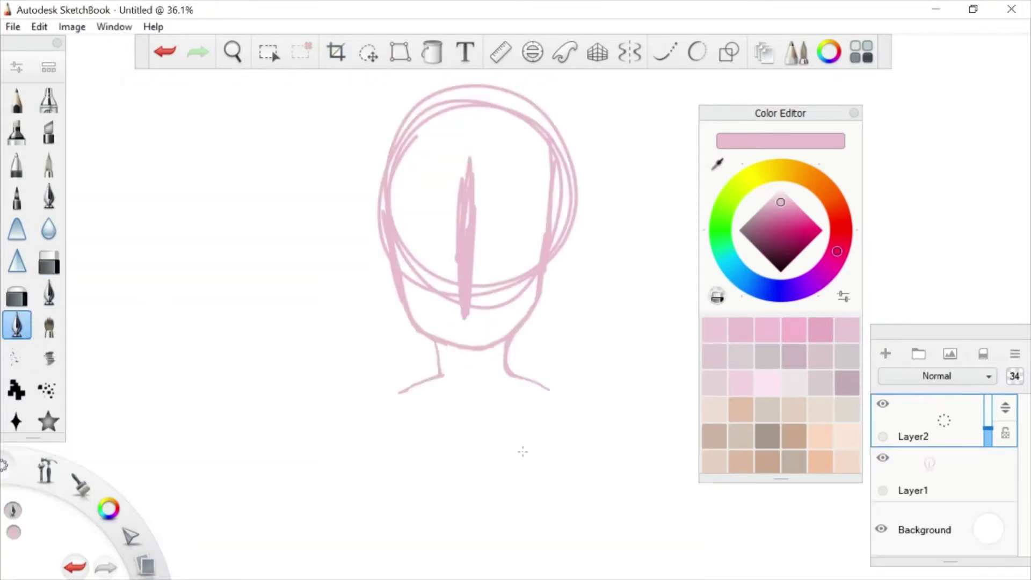
pyautogui.moveTo(525, 451)
pyautogui.mouseDown()
pyautogui.moveTo(543, 408)
pyautogui.moveTo(375, 429)
pyautogui.mouseUp()
pyautogui.scroll(-5, 582, 386)
pyautogui.scroll(4, 339, 262)
pyautogui.scroll(2, 339, 262)
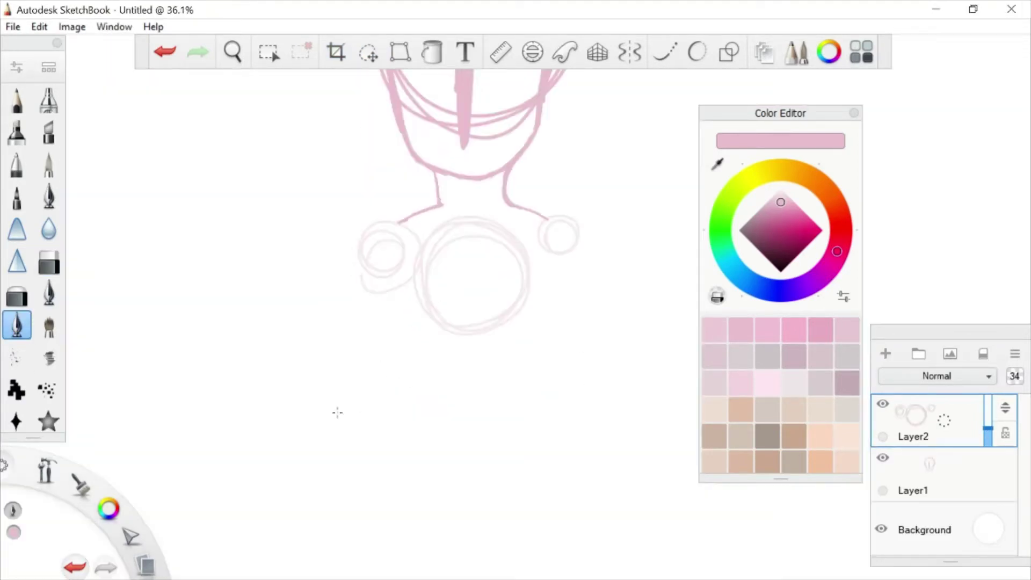
pyautogui.scroll(-4, 573, 431)
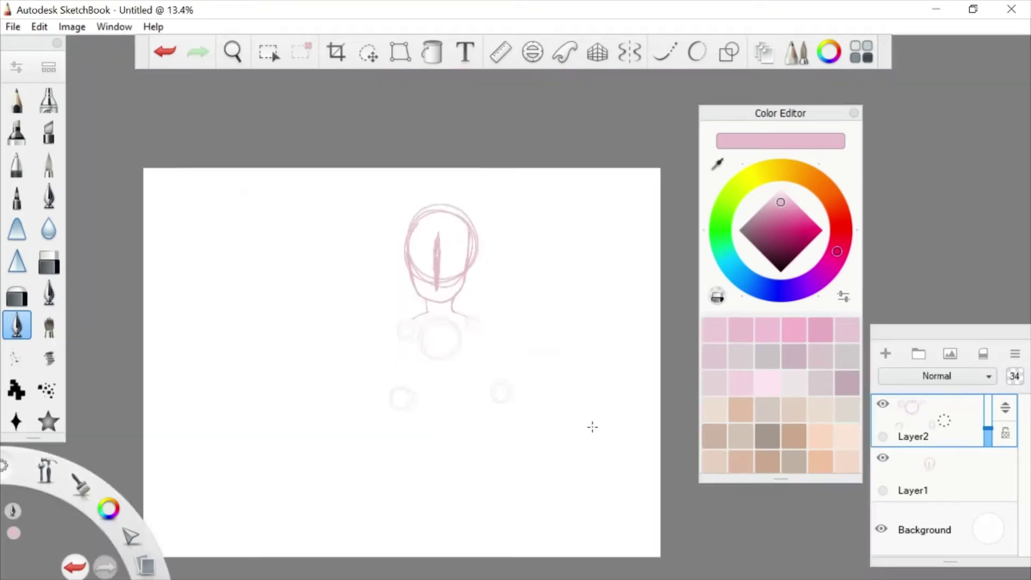
pyautogui.scroll(4, 591, 426)
pyautogui.moveTo(617, 503); pyautogui.dragTo(612, 495)
pyautogui.scroll(-2, 612, 494)
pyautogui.moveTo(330, 502); pyautogui.dragTo(343, 531)
pyautogui.press('l')
pyautogui.moveTo(449, 553); pyautogui.dragTo(329, 483)
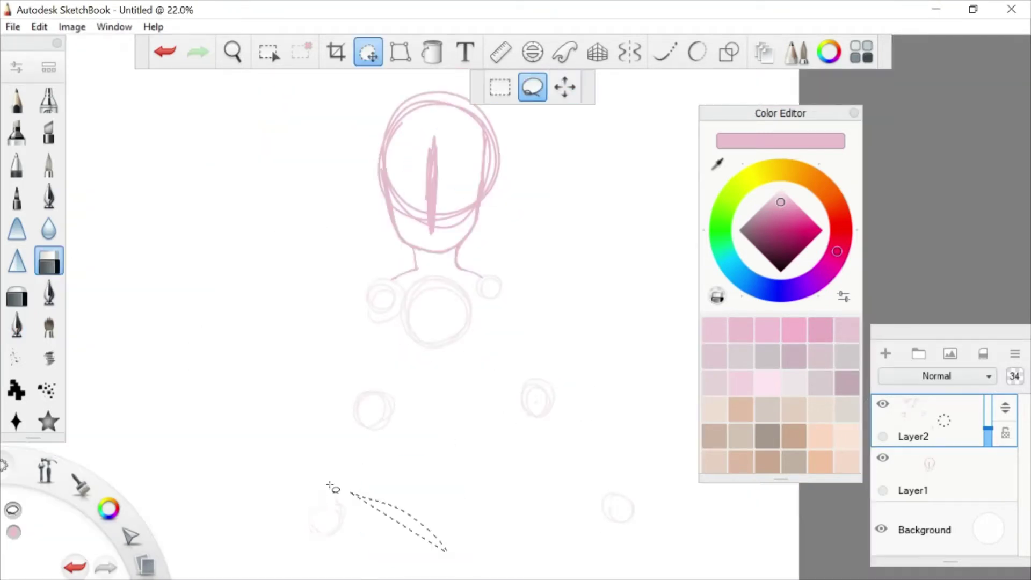
pyautogui.press('Delete')
pyautogui.moveTo(679, 518)
pyautogui.mouseDown()
pyautogui.moveTo(571, 483)
pyautogui.moveTo(633, 547)
pyautogui.mouseUp()
pyautogui.press('Delete')
# Sketch the hanging arm, the bent arm and the torso sides with a hip circle as faint body guides on Layer2
pyautogui.click(16, 325)
pyautogui.moveTo(563, 310); pyautogui.dragTo(395, 247)
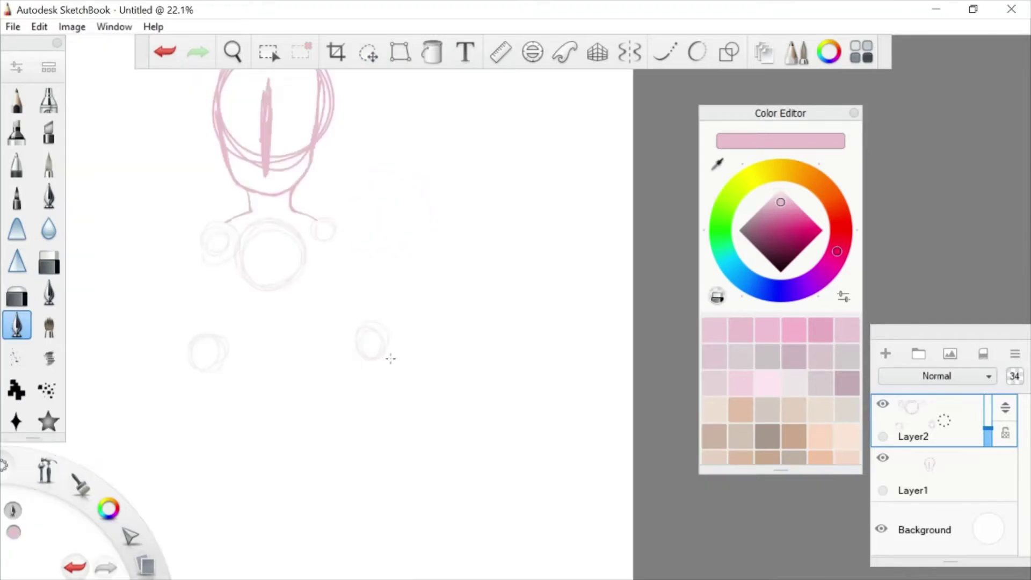
pyautogui.scroll(2, 395, 246)
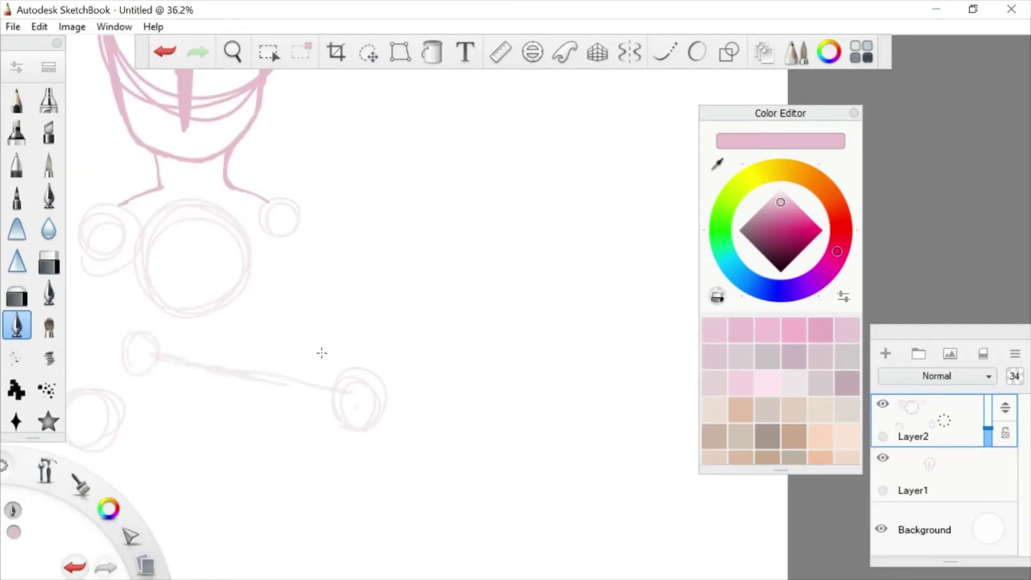
pyautogui.moveTo(322, 353); pyautogui.dragTo(251, 268)
pyautogui.scroll(-2, 472, 380)
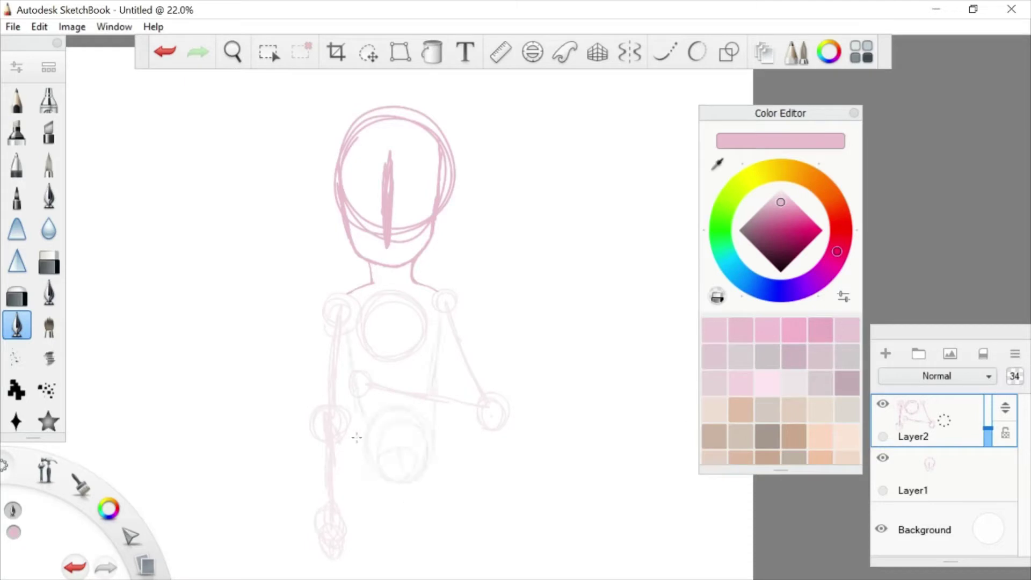
# Sketch the knee circles and leg guide lines on Layer2, and change the background to light grey
pyautogui.scroll(-2, 357, 437)
pyautogui.moveTo(433, 350); pyautogui.dragTo(434, 352)
pyautogui.scroll(2, 965, 484)
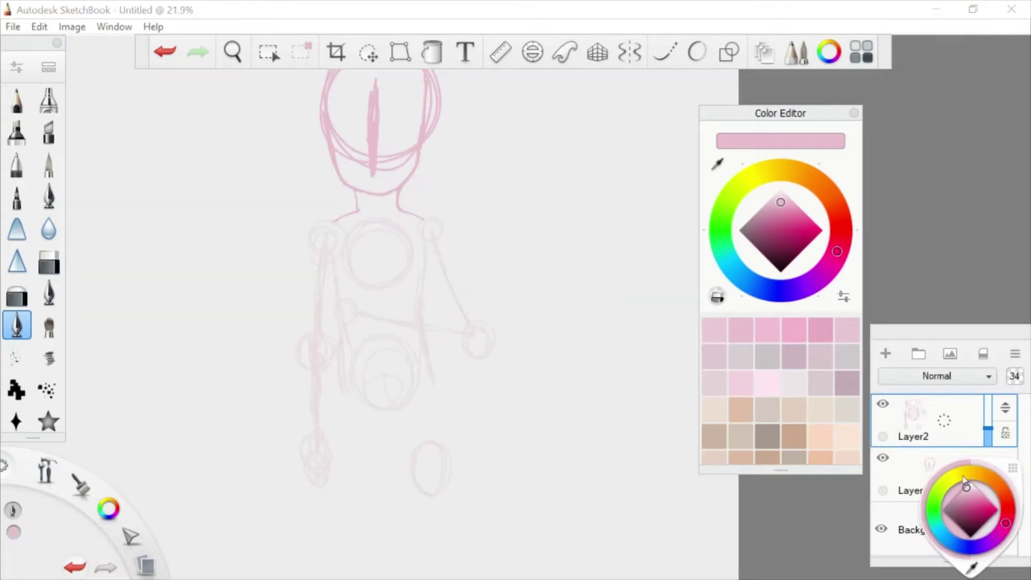
pyautogui.scroll(2, 467, 75)
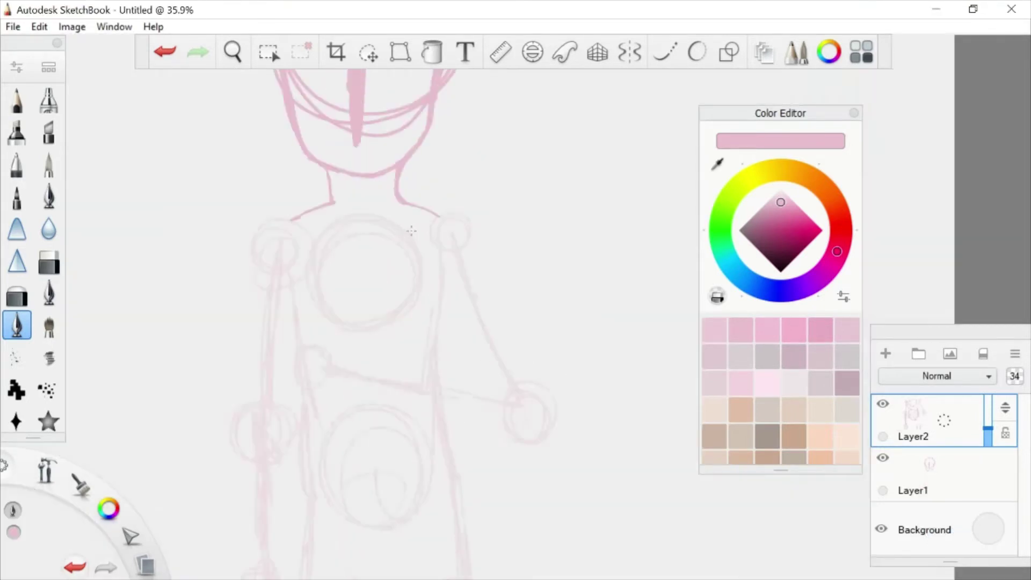
# Erase the bent arm guide from the right shoulder down and sketch a small elbow circle beside the hip
pyautogui.scroll(-2, 413, 269)
pyautogui.click(48, 262)
pyautogui.click(49, 263)
pyautogui.scroll(2, 428, 291)
pyautogui.click(632, 82)
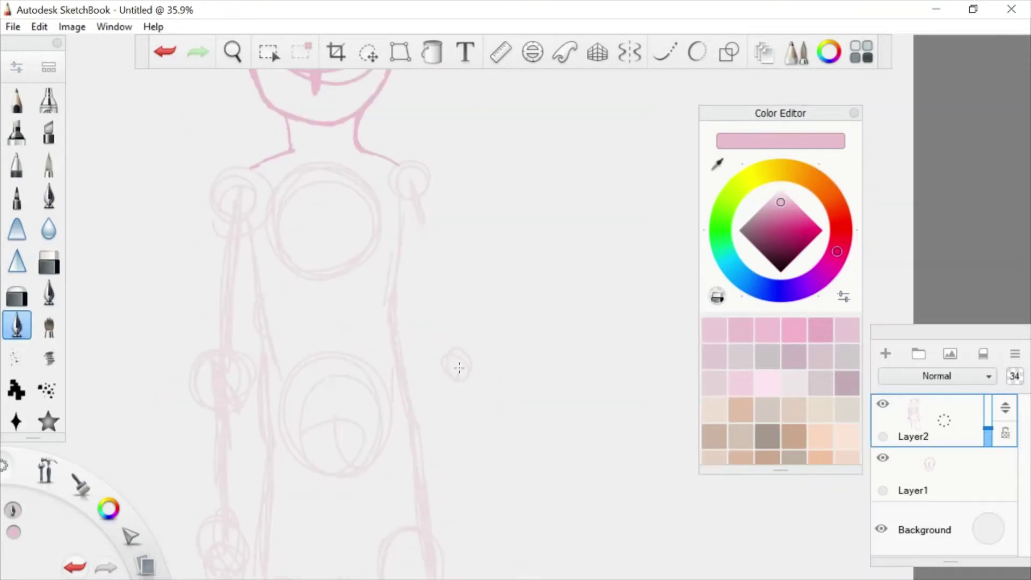
# Delete the small elbow circle and redraw the right arm guide angled outward from the shoulder
pyautogui.scroll(-2, 441, 267)
pyautogui.click(368, 52)
pyautogui.moveTo(421, 197); pyautogui.dragTo(495, 345)
pyautogui.press('Delete')
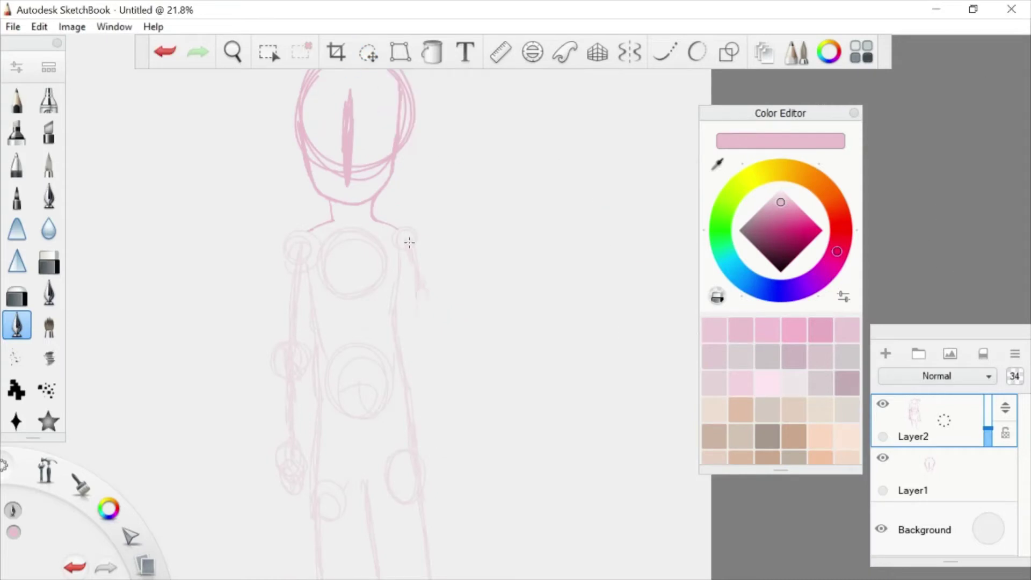
pyautogui.press('e')
pyautogui.moveTo(479, 320); pyautogui.dragTo(468, 263)
pyautogui.scroll(4, 469, 263)
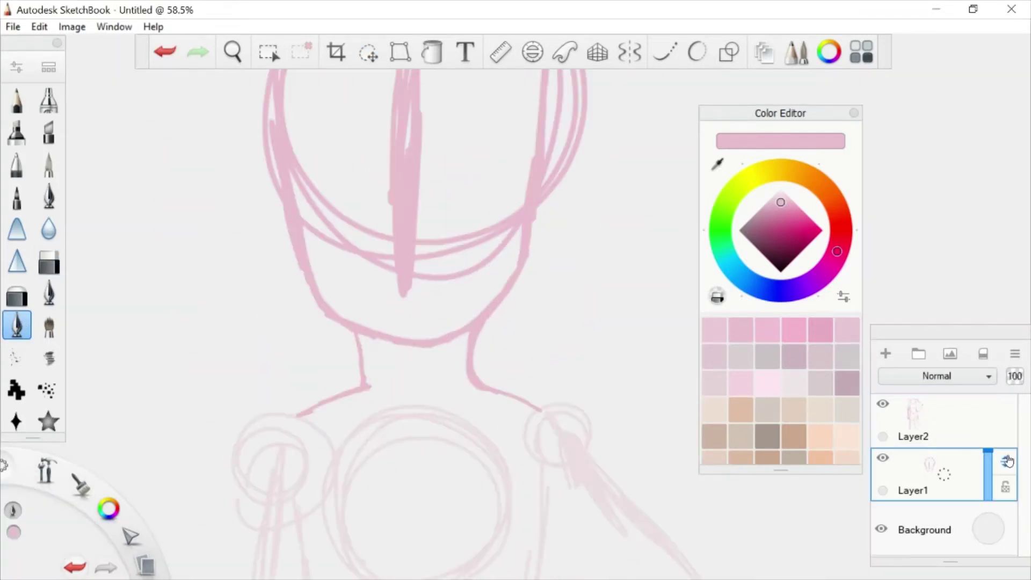
# Move Layer1 above Layer2 and sketch a V-shaped neckline with pointed collar flaps over the chest circle
pyautogui.hotkey('ctrl', '[')
pyautogui.click(930, 412)
pyautogui.scroll(6, 408, 292)
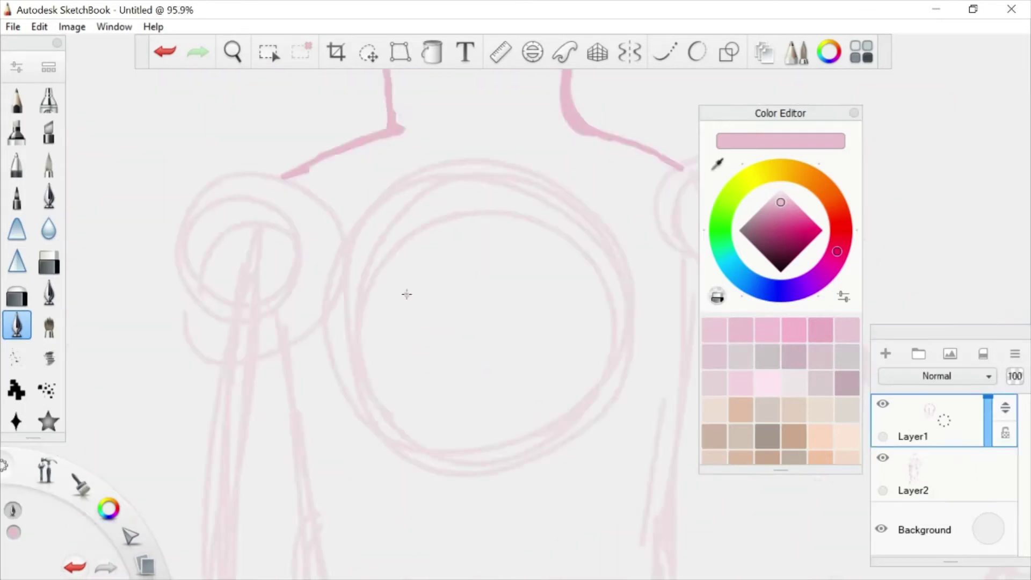
pyautogui.moveTo(564, 80)
pyautogui.mouseDown()
pyautogui.moveTo(384, 331)
pyautogui.moveTo(612, 134)
pyautogui.mouseUp()
pyautogui.scroll(-2, 304, 164)
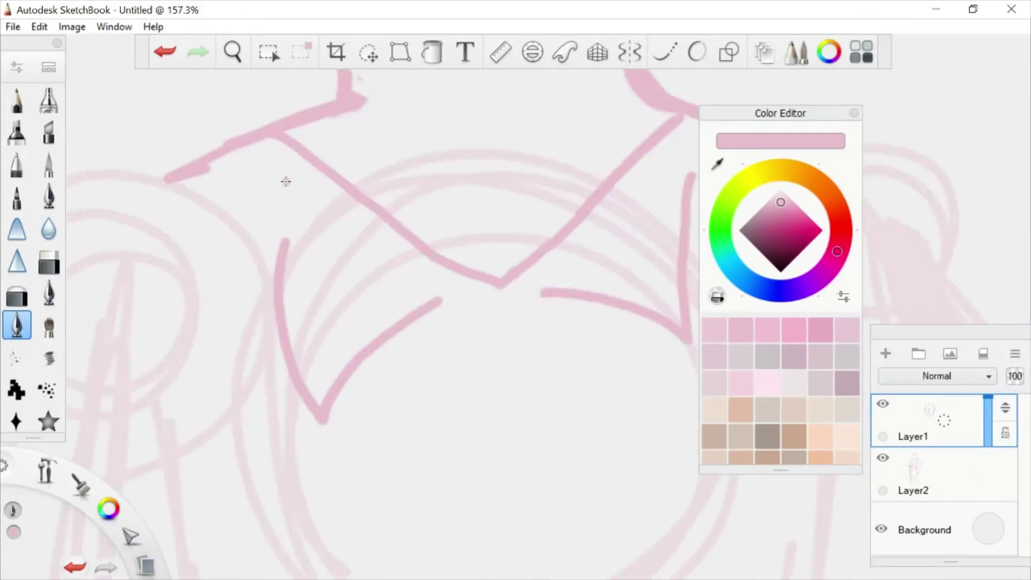
# Undo the last collar stroke and redraw the left side of the neckline and its collar flap
pyautogui.scroll(-5, 284, 179)
pyautogui.hotkey('ctrl', 'z')
pyautogui.scroll(3, 267, 290)
pyautogui.moveTo(228, 239); pyautogui.dragTo(371, 311)
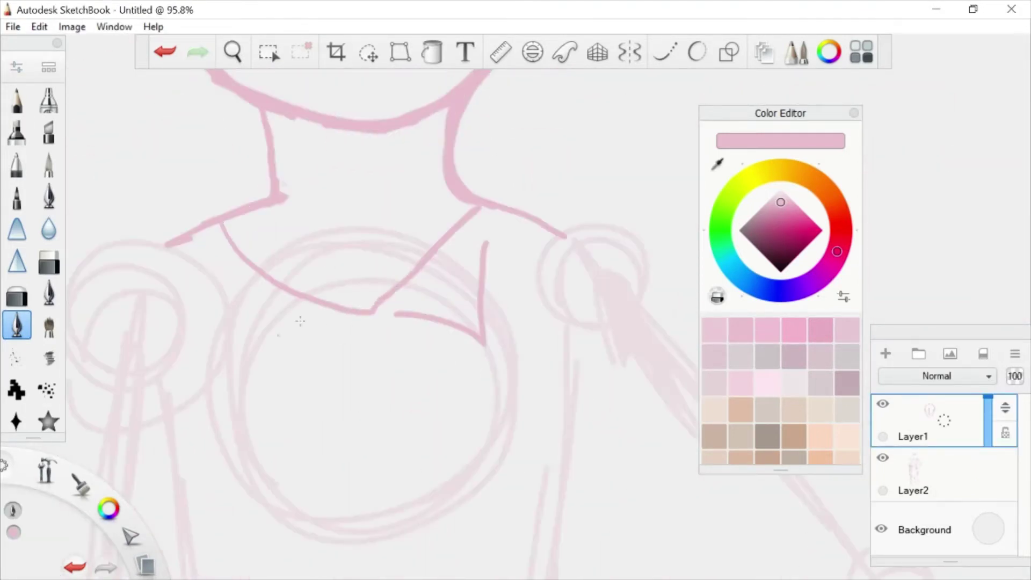
pyautogui.moveTo(220, 268); pyautogui.dragTo(323, 325)
# Rework the collar with raised curves on both sides of the neck and a redrawn V neckline
pyautogui.moveTo(207, 220); pyautogui.dragTo(268, 197)
pyautogui.moveTo(199, 229); pyautogui.dragTo(287, 196)
pyautogui.moveTo(470, 196); pyautogui.dragTo(513, 210)
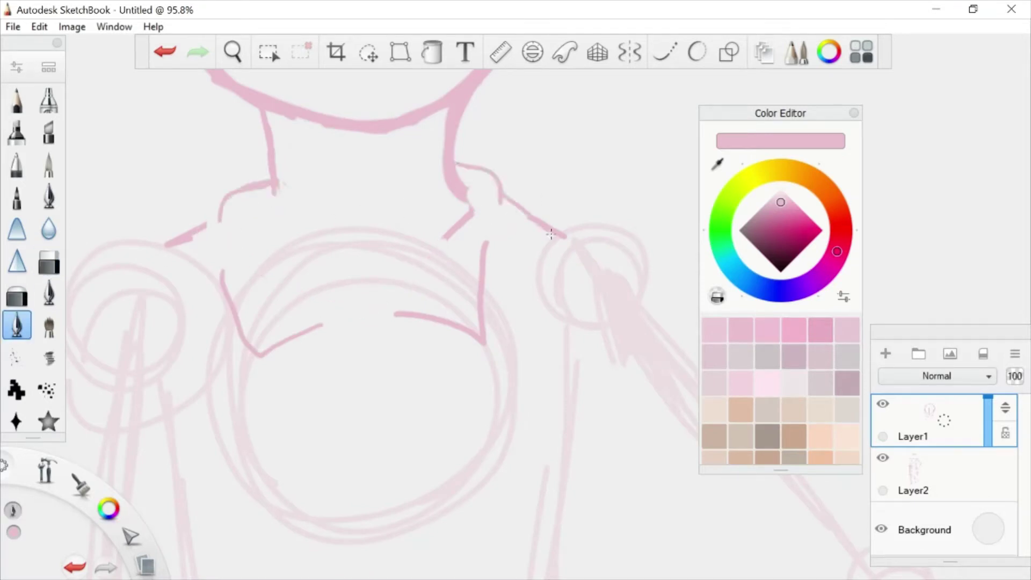
pyautogui.moveTo(269, 241); pyautogui.dragTo(389, 284)
pyautogui.moveTo(241, 255); pyautogui.dragTo(310, 206)
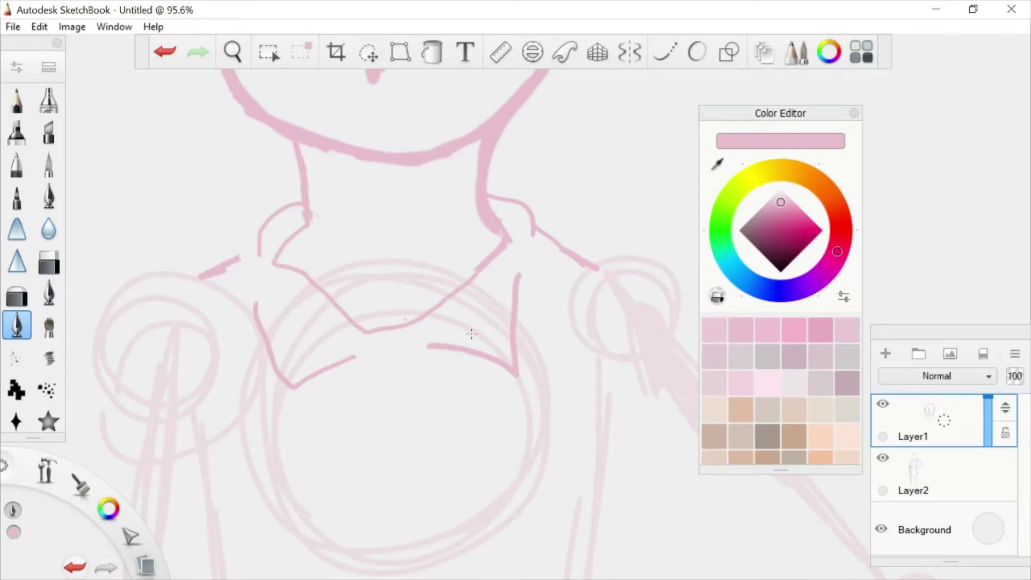
# Add faint horizontal face guides and outline the shirt's shoulders and right short sleeve on Layer1
pyautogui.scroll(-3, 471, 334)
pyautogui.scroll(8, 376, 312)
pyautogui.scroll(-12, 212, 278)
pyautogui.scroll(6, 304, 276)
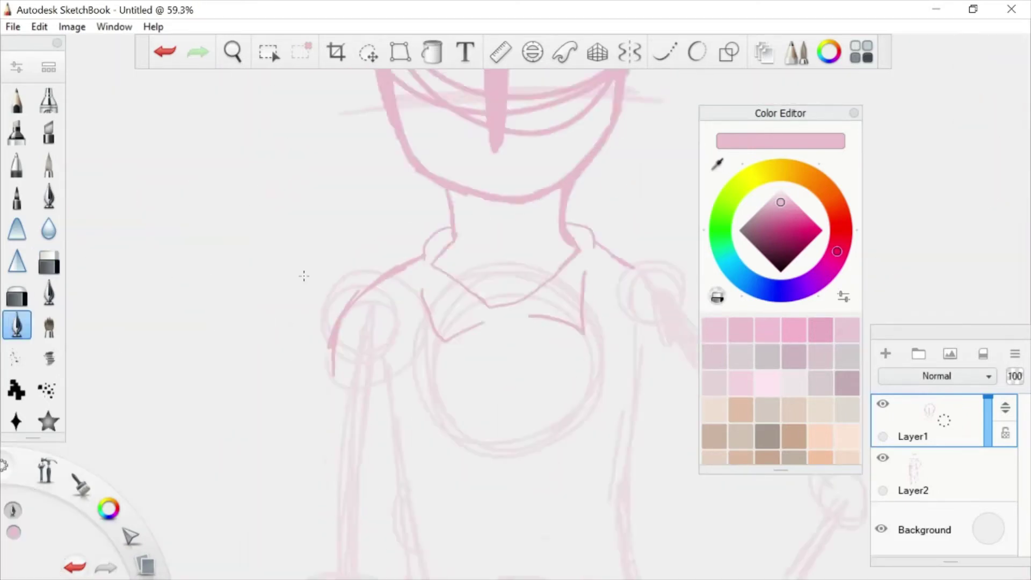
pyautogui.scroll(3, 596, 176)
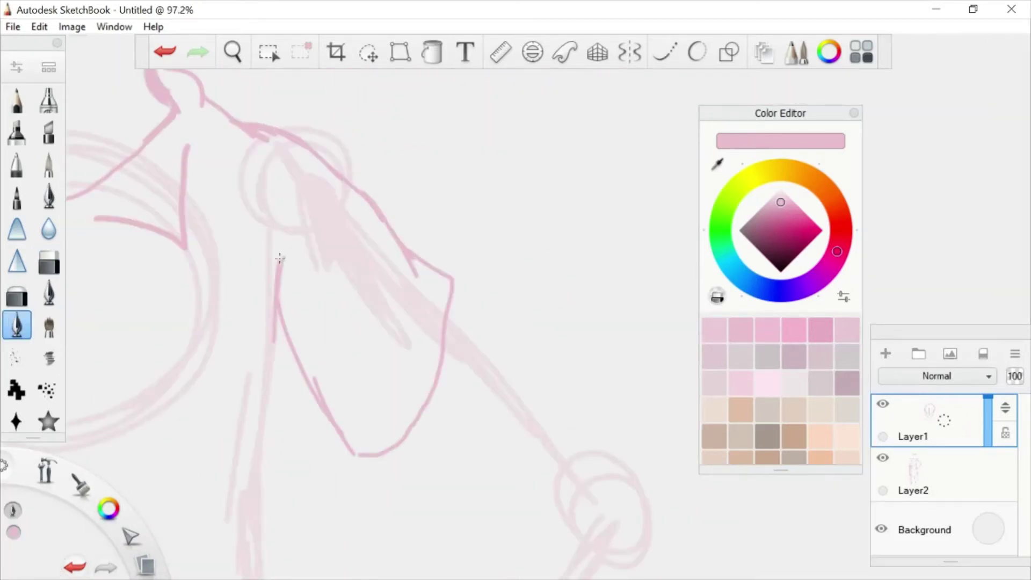
# Outline the left sleeve and the shirt body with a split front hem, and draw the inner leg line
pyautogui.scroll(-8, 370, 241)
pyautogui.scroll(-2, 400, 245)
pyautogui.scroll(5, 453, 235)
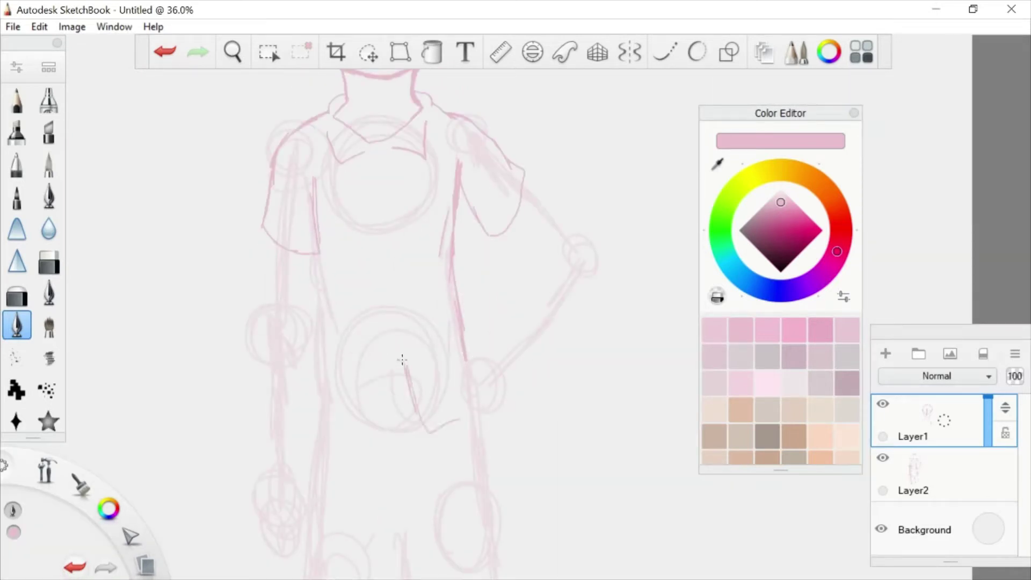
pyautogui.scroll(-3, 375, 116)
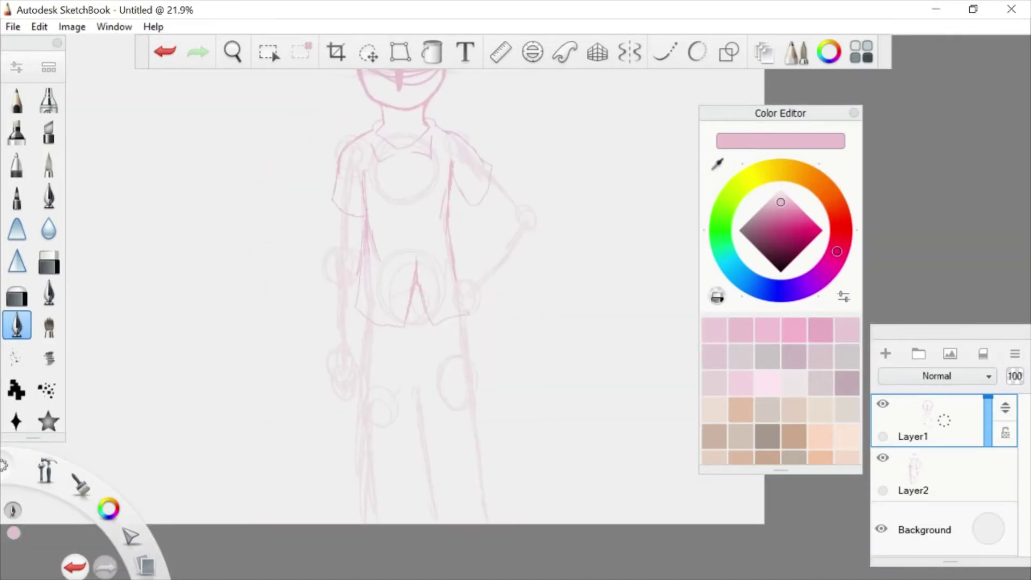
pyautogui.scroll(5, 430, 308)
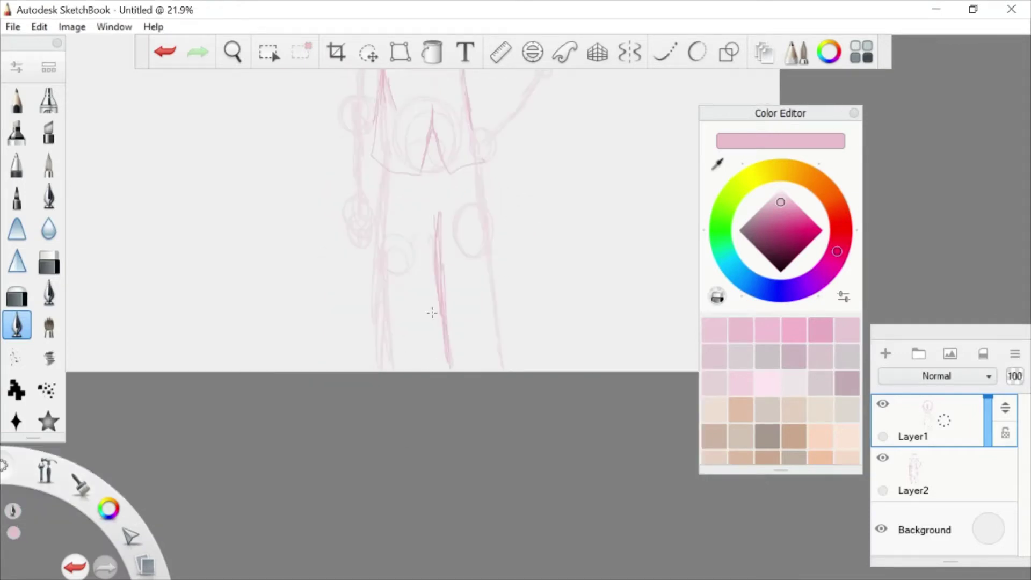
# Lasso the bent forearm guide on Layer2 and rotate it to point outward and down from the elbow
pyautogui.scroll(-2, 483, 242)
pyautogui.press('l')
pyautogui.scroll(-4, 512, 231)
pyautogui.moveTo(552, 246)
pyautogui.mouseDown()
pyautogui.moveTo(481, 352)
pyautogui.moveTo(537, 242)
pyautogui.mouseUp()
pyautogui.moveTo(651, 357)
pyautogui.mouseDown()
pyautogui.moveTo(663, 365)
pyautogui.moveTo(569, 311)
pyautogui.mouseUp()
pyautogui.press('Return')
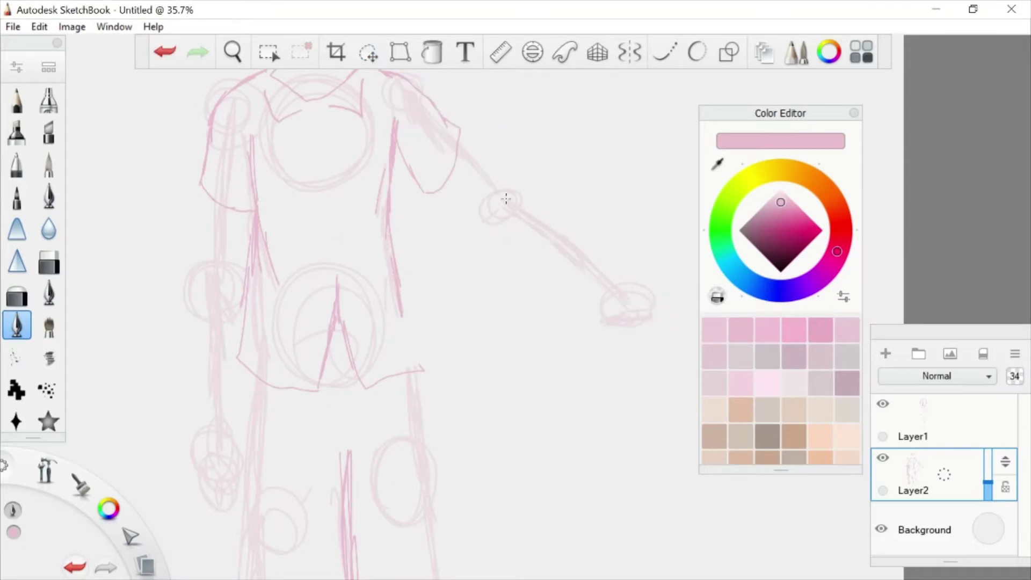
# Rework the lines of the centre split in the shirt's hem on Layer1
pyautogui.scroll(5, 403, 346)
pyautogui.scroll(-5, 562, 226)
pyautogui.scroll(3, 493, 377)
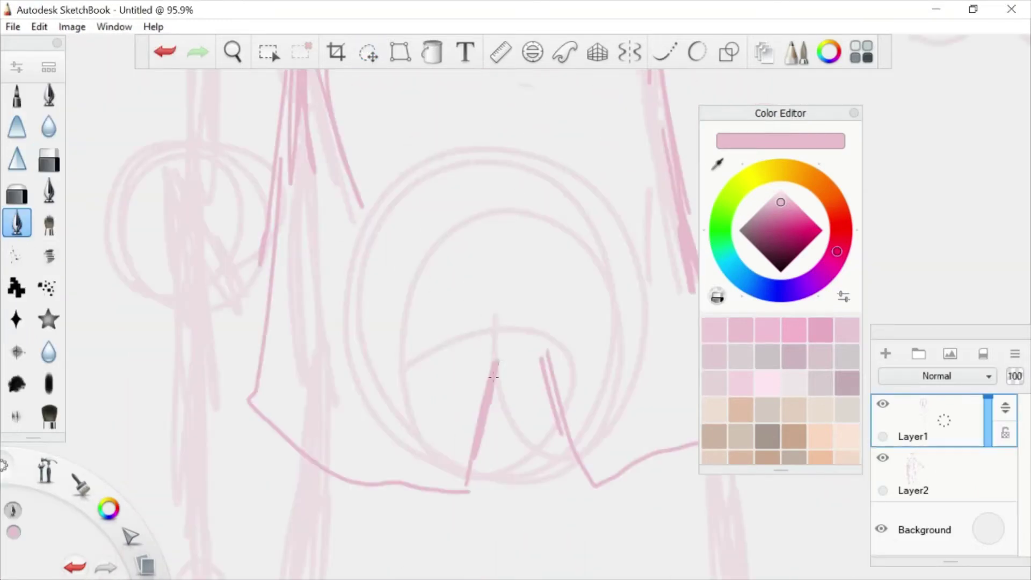
# Erase the head construction curves crossing the lower face and sketch both eyes with tall irises between the guides
pyautogui.scroll(-4, 510, 327)
pyautogui.scroll(4, 207, 256)
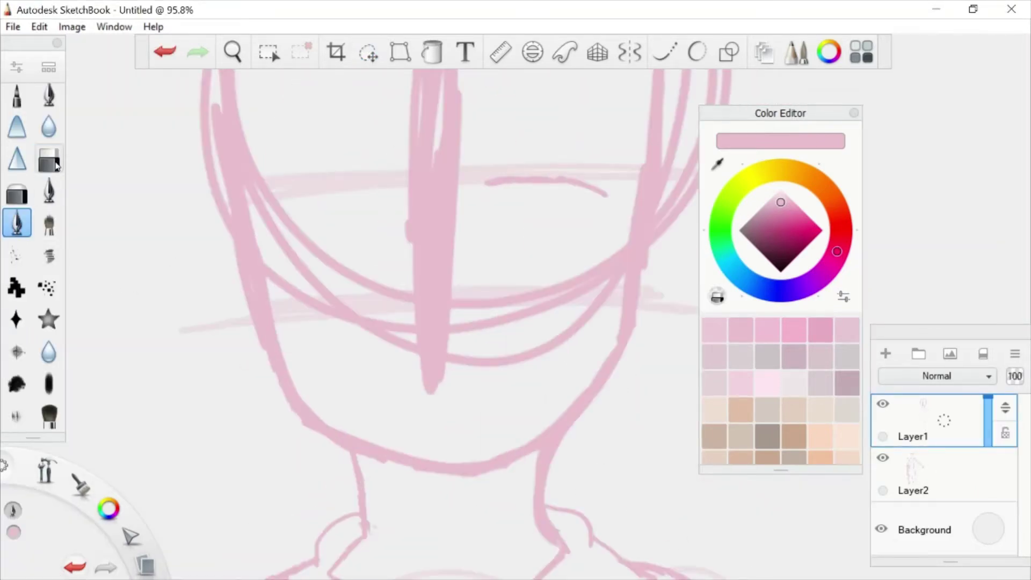
pyautogui.click(48, 160)
pyautogui.moveTo(472, 317)
pyautogui.mouseDown()
pyautogui.moveTo(497, 299)
pyautogui.moveTo(380, 235)
pyautogui.moveTo(274, 226)
pyautogui.mouseUp()
pyautogui.press('e')
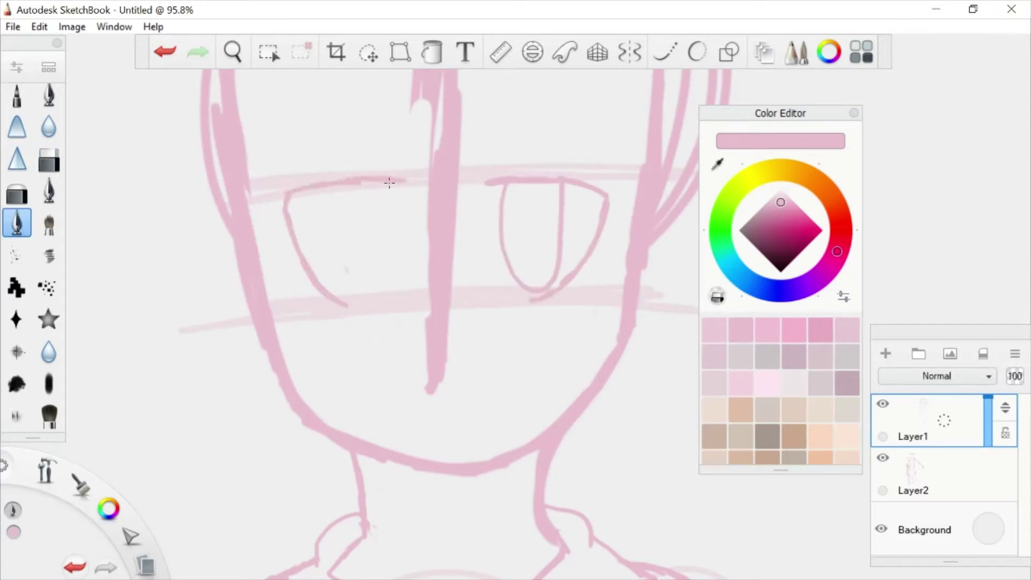
pyautogui.scroll(-2, 389, 183)
pyautogui.scroll(4, 510, 225)
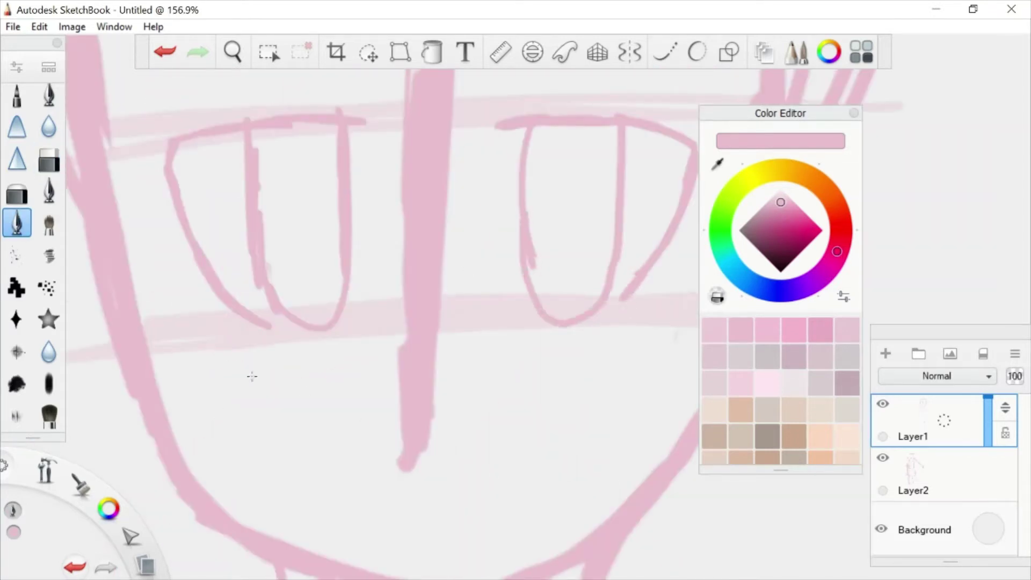
# Erase the thick vertical face guide and sketch a small nose mark and an oval mouth
pyautogui.press('e')
pyautogui.moveTo(416, 403); pyautogui.dragTo(424, 215)
pyautogui.press('e')
pyautogui.scroll(2, 435, 338)
pyautogui.moveTo(455, 411); pyautogui.dragTo(471, 454)
pyautogui.scroll(-6, 456, 412)
pyautogui.press('e')
pyautogui.moveTo(453, 349); pyautogui.dragTo(446, 237)
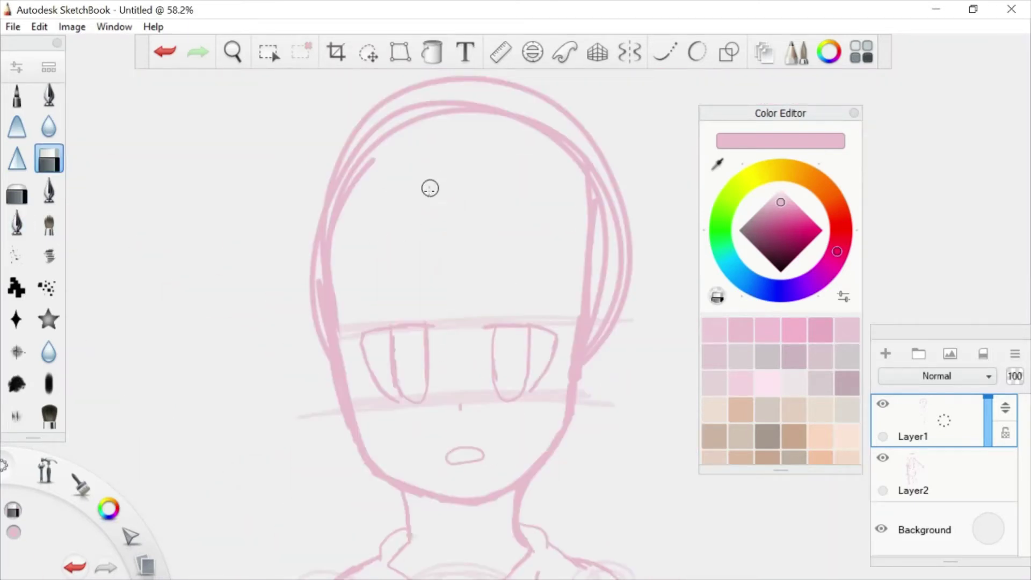
# Erase most of the skull's side construction lines and sketch the central fringe strands between the eyes
pyautogui.moveTo(429, 188)
pyautogui.mouseDown()
pyautogui.moveTo(340, 215)
pyautogui.moveTo(605, 267)
pyautogui.mouseUp()
pyautogui.press('e')
pyautogui.moveTo(447, 379); pyautogui.dragTo(434, 253)
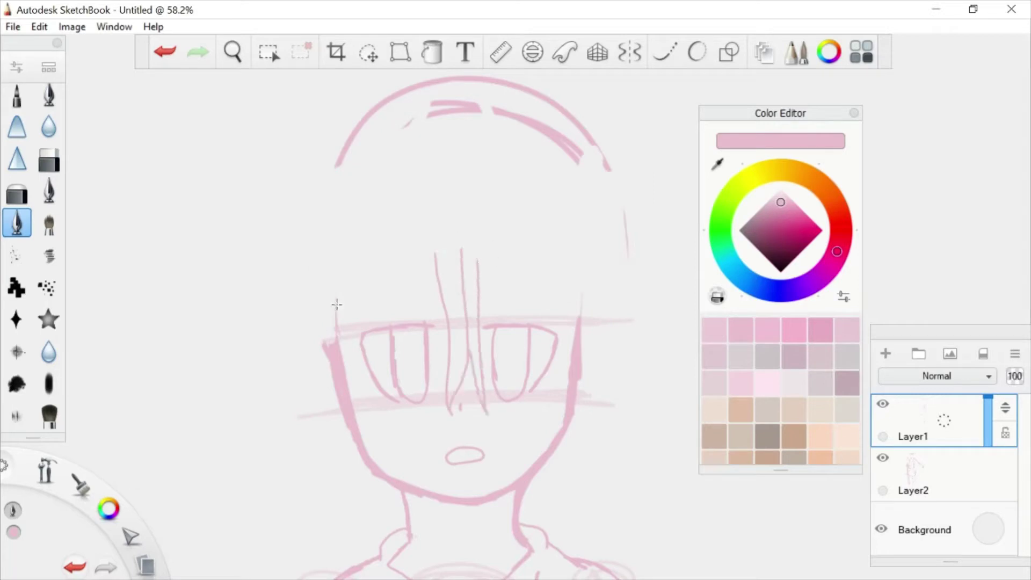
# Erase the upper face side lines and sketch the outer fringe and side hair locks framing the face
pyautogui.press('e')
pyautogui.moveTo(575, 311); pyautogui.dragTo(555, 456)
pyautogui.moveTo(333, 376); pyautogui.dragTo(352, 297)
pyautogui.press('e')
pyautogui.press('e')
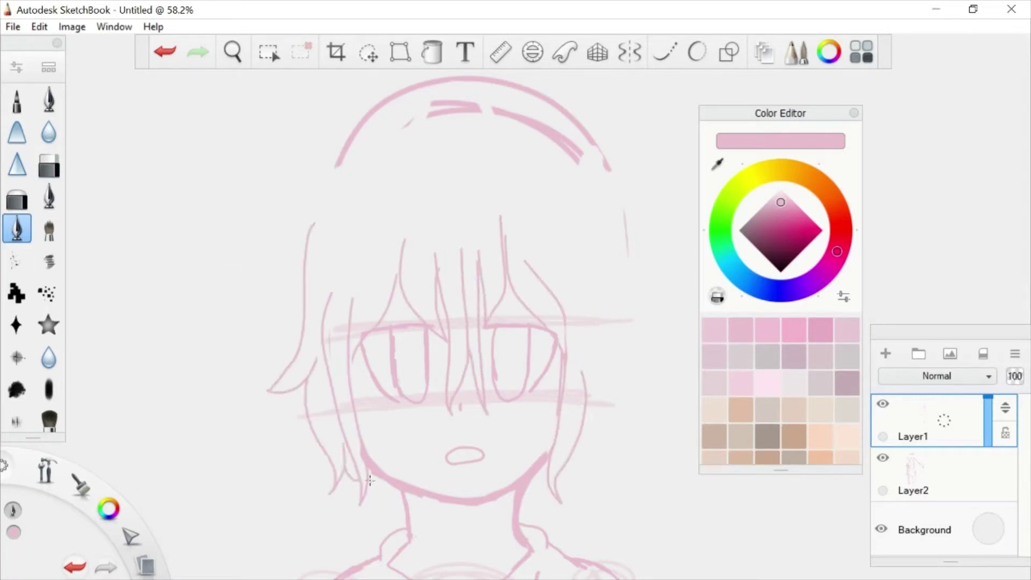
# Erase the remaining top skull lines and draw the hair's right side and rounded crown outline
pyautogui.press('e')
pyautogui.moveTo(451, 110); pyautogui.dragTo(417, 160)
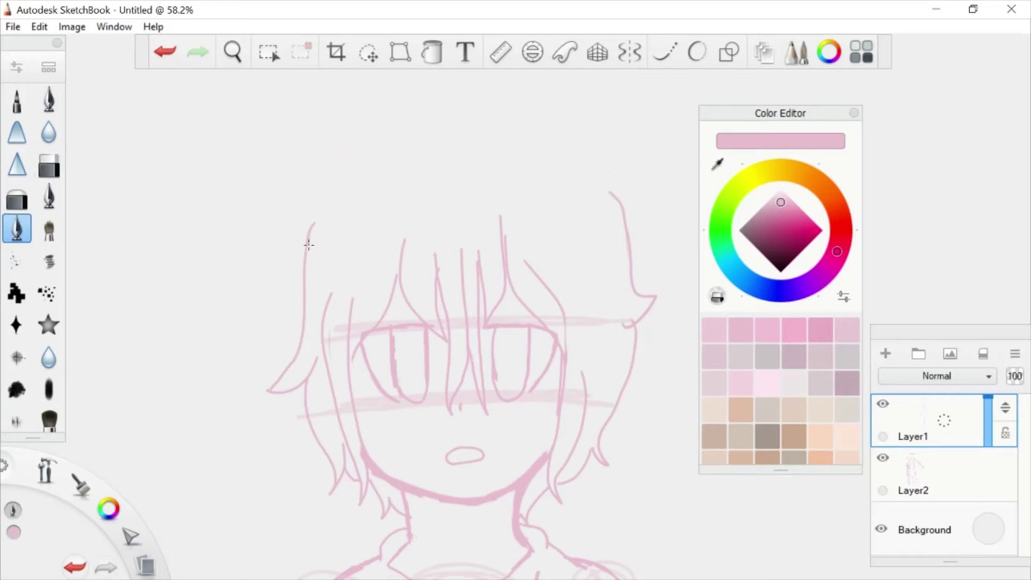
pyautogui.press('e')
pyautogui.moveTo(612, 198); pyautogui.dragTo(517, 176)
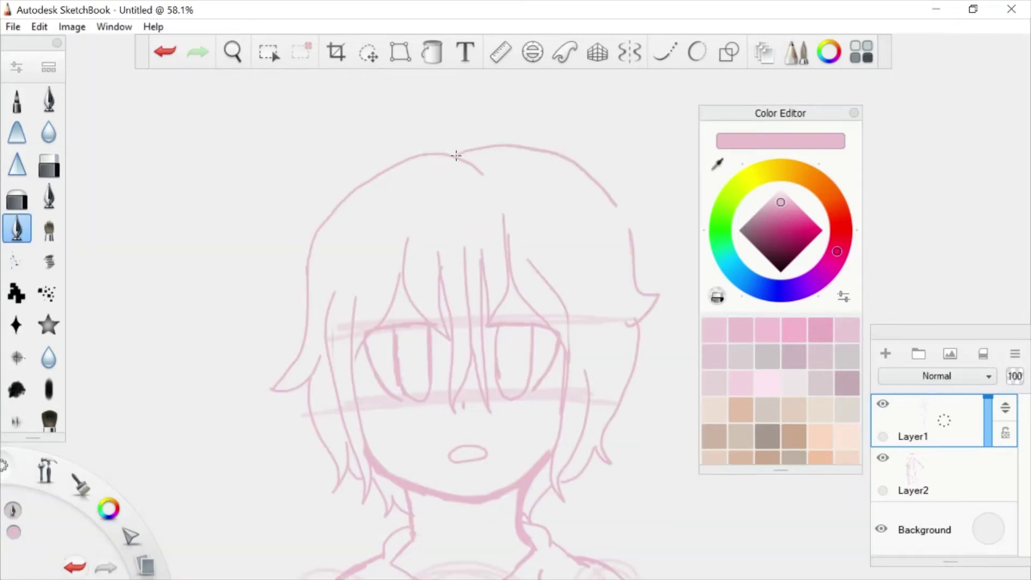
# Outline the hanging left arm over its guide on Layer1
pyautogui.scroll(-5, 457, 155)
pyautogui.scroll(3, 368, 333)
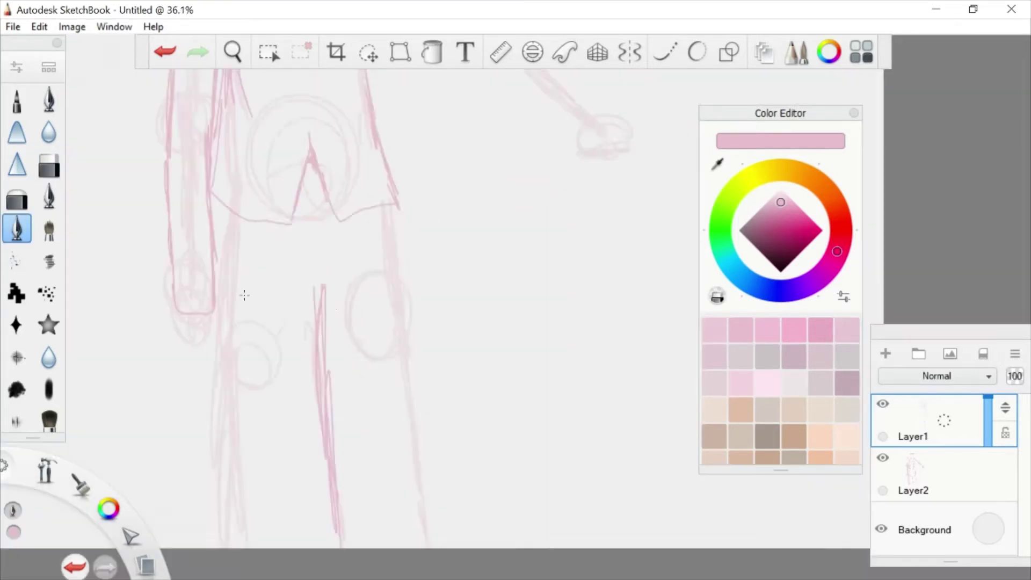
# Sketch the trouser legs' outer edges and a short crotch line above the inner leg lines on Layer1
pyautogui.scroll(-5, 344, 301)
pyautogui.scroll(5, 532, 281)
pyautogui.scroll(-3, 362, 127)
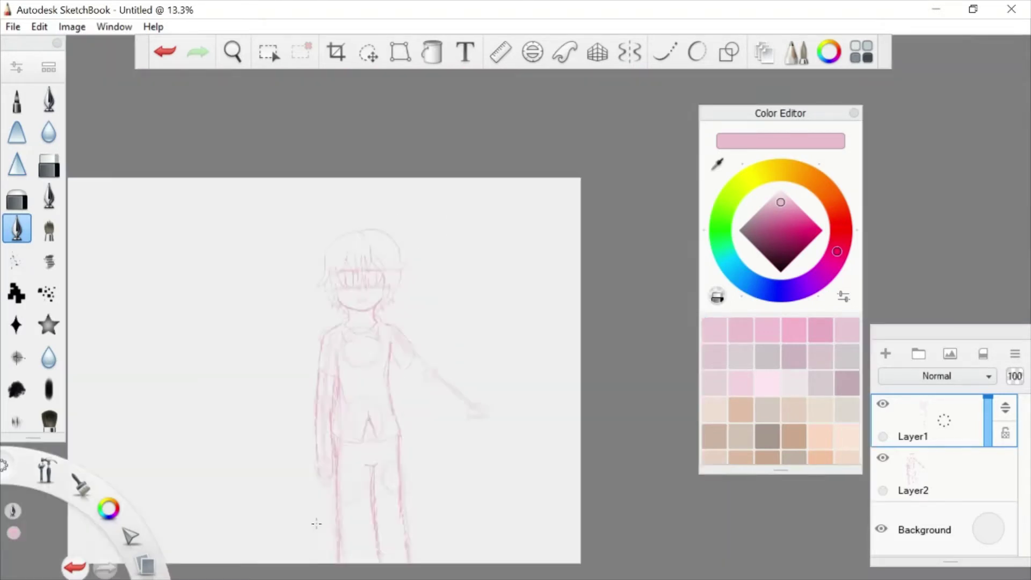
# Sketch the short sleeve of the outstretched arm, erasing and redrawing its shoulder edge and curved hem
pyautogui.scroll(8, 376, 317)
pyautogui.moveTo(435, 309)
pyautogui.mouseDown()
pyautogui.moveTo(422, 480)
pyautogui.moveTo(381, 322)
pyautogui.moveTo(518, 375)
pyautogui.moveTo(671, 194)
pyautogui.moveTo(405, 272)
pyautogui.mouseUp()
pyautogui.press('e')
pyautogui.press('e')
pyautogui.scroll(-2, 405, 271)
pyautogui.moveTo(524, 277)
pyautogui.mouseDown()
pyautogui.moveTo(514, 165)
pyautogui.moveTo(500, 317)
pyautogui.moveTo(467, 358)
pyautogui.mouseUp()
pyautogui.press('e')
pyautogui.press('e')
pyautogui.scroll(-6, 514, 268)
# Outline the outstretched arm's upper and lower edges from the sleeve to the wrist
pyautogui.scroll(3, 595, 363)
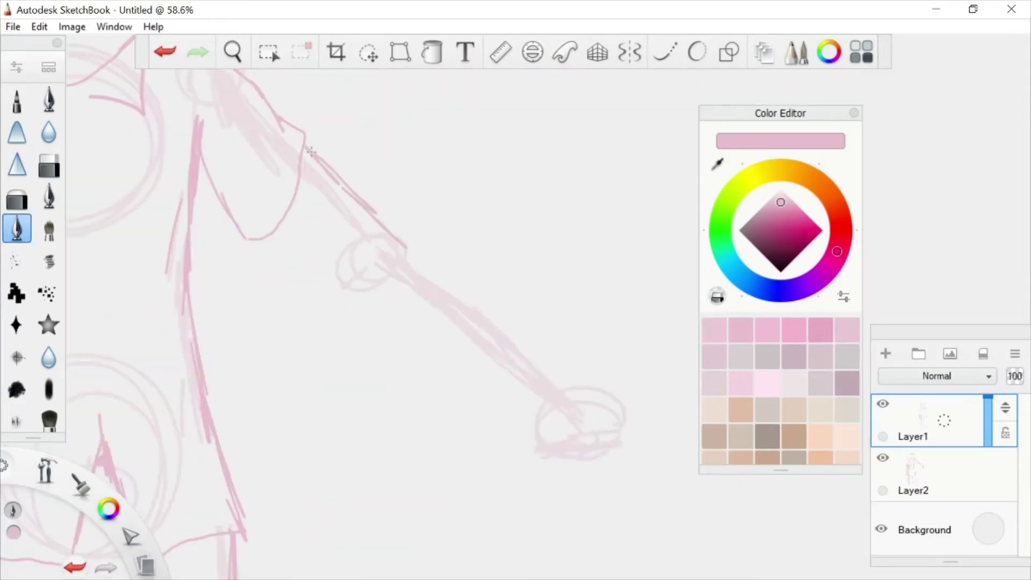
pyautogui.moveTo(310, 152); pyautogui.dragTo(591, 403)
pyautogui.scroll(-4, 591, 403)
pyautogui.scroll(4, 342, 326)
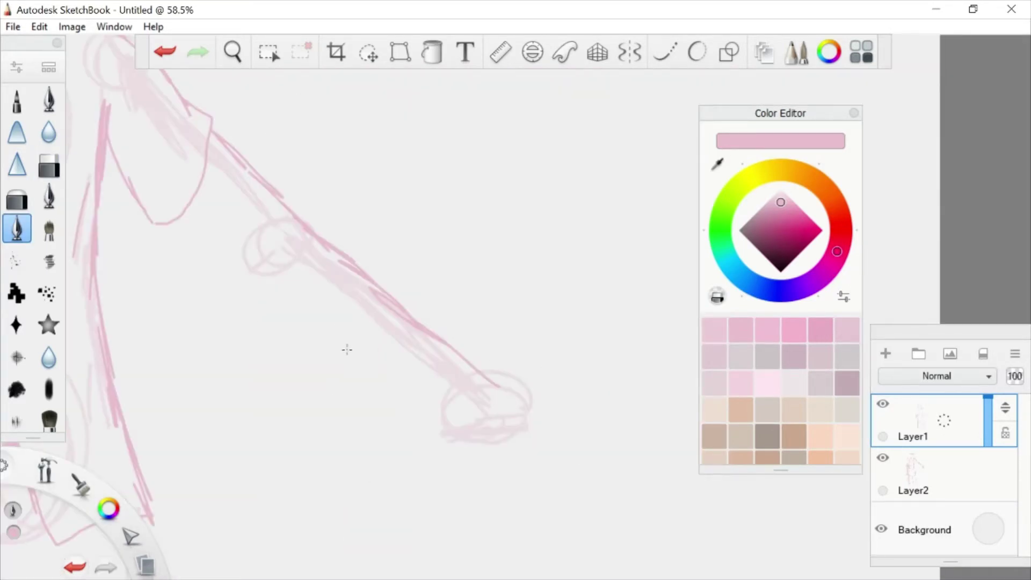
pyautogui.scroll(-3, 347, 350)
pyautogui.scroll(2, 539, 313)
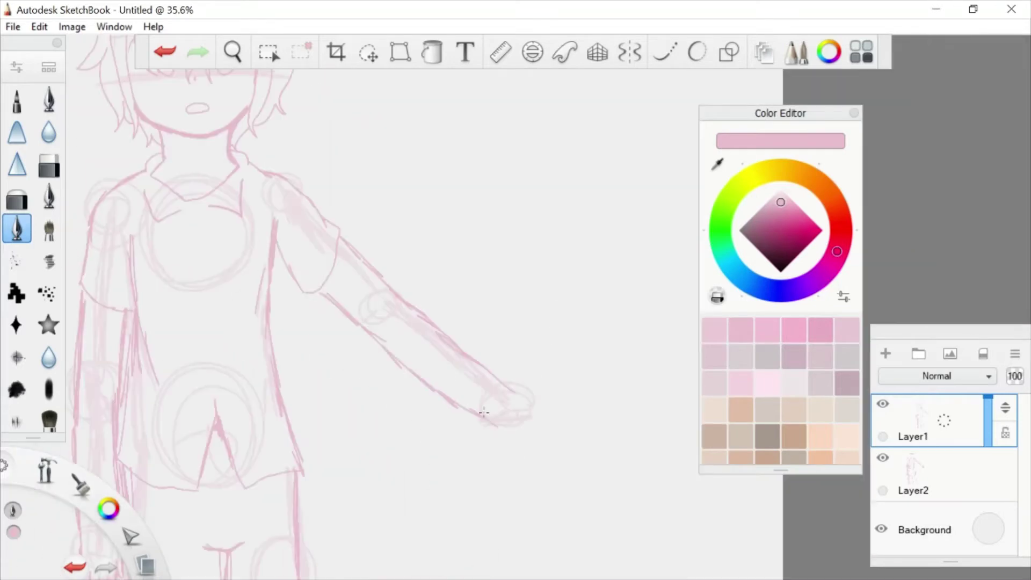
# Sketch the outstretched hand's fingers and erase and redraw the thumb below them
pyautogui.scroll(2, 483, 412)
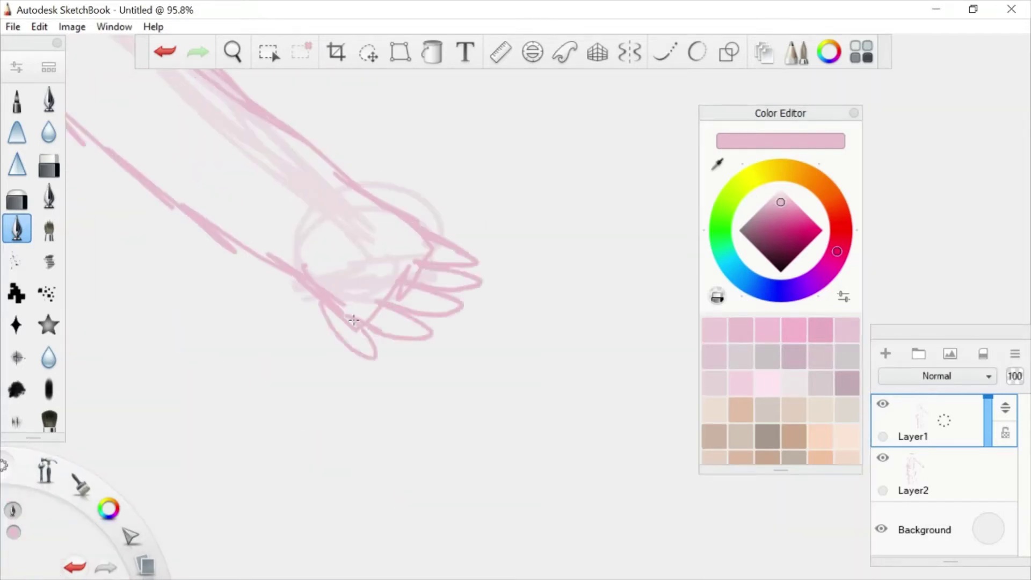
pyautogui.press('e')
pyautogui.moveTo(354, 321); pyautogui.dragTo(333, 310)
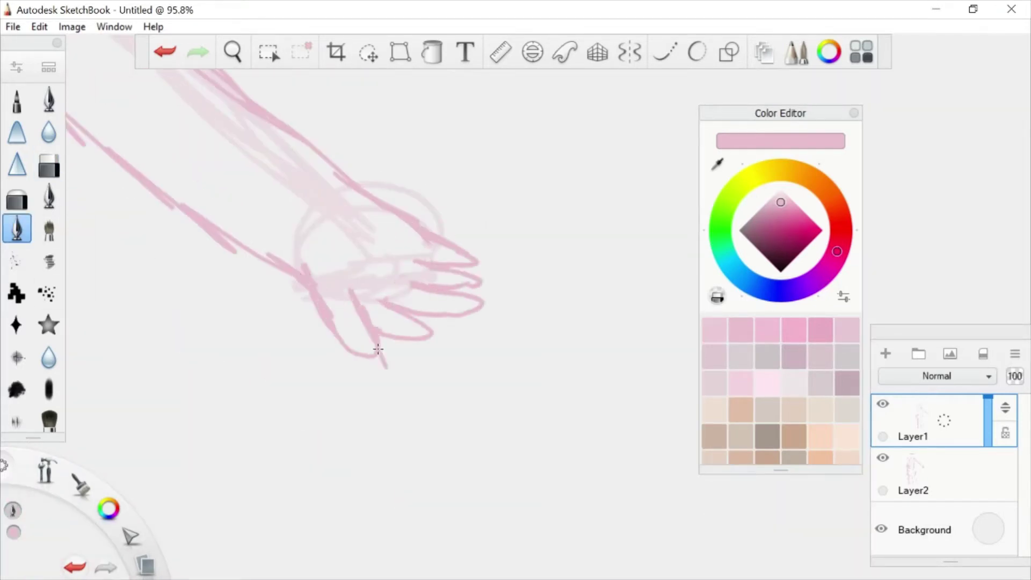
pyautogui.press('e')
pyautogui.moveTo(378, 349); pyautogui.dragTo(383, 366)
pyautogui.moveTo(349, 292); pyautogui.dragTo(369, 355)
pyautogui.moveTo(352, 310); pyautogui.dragTo(385, 330)
pyautogui.press('e')
pyautogui.moveTo(354, 290); pyautogui.dragTo(385, 330)
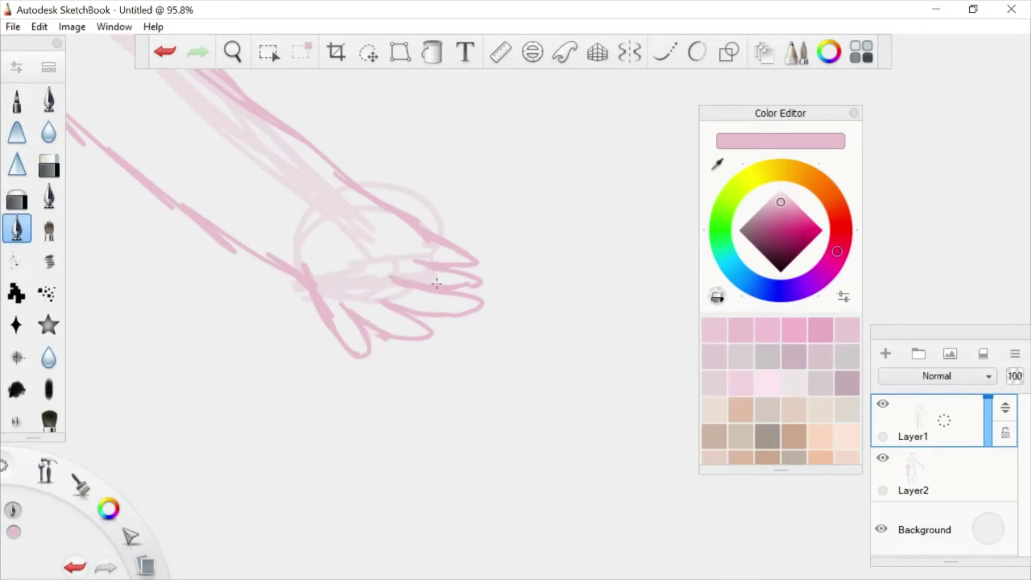
# Sketch the hanging hand's fingers and mirror the Layer1 sketch horizontally
pyautogui.scroll(-5, 436, 284)
pyautogui.press('x')
pyautogui.press('e')
pyautogui.scroll(2, 344, 359)
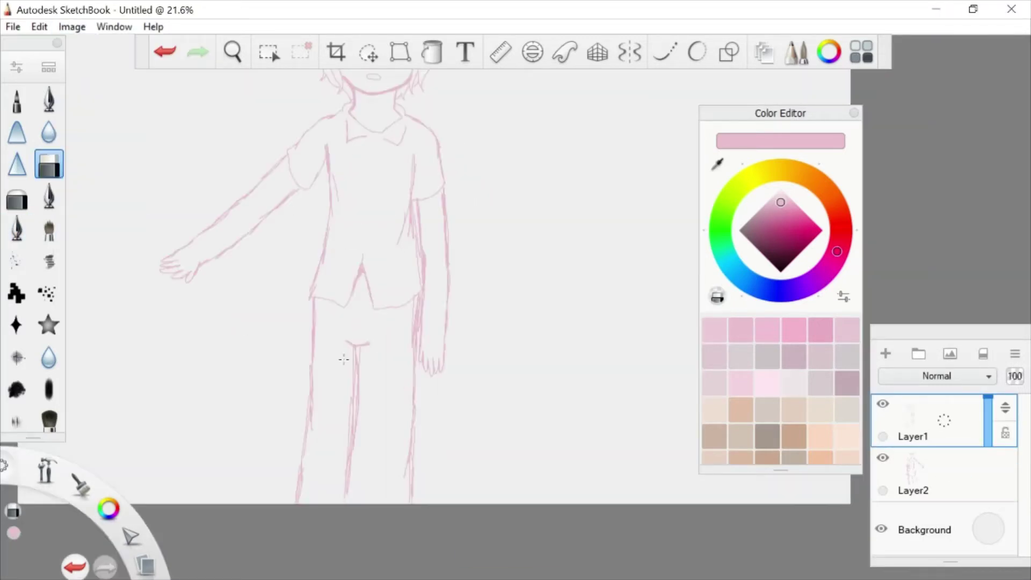
pyautogui.click(22, 230)
# Erase and redraw the shirt's side outline beneath the outstretched arm's sleeve
pyautogui.scroll(2, 357, 341)
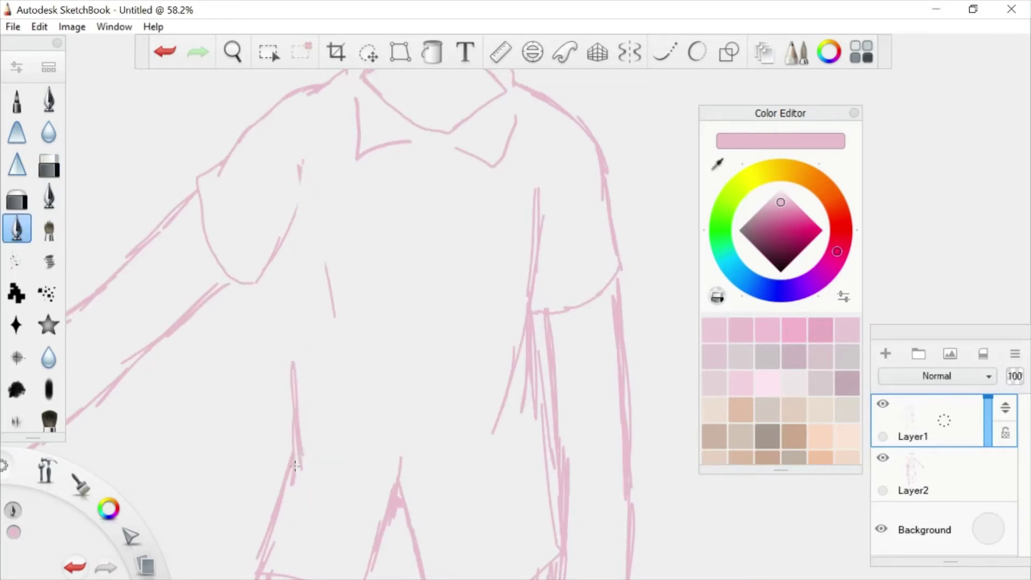
pyautogui.scroll(2, 376, 96)
pyautogui.press('e')
pyautogui.scroll(-2, 473, 199)
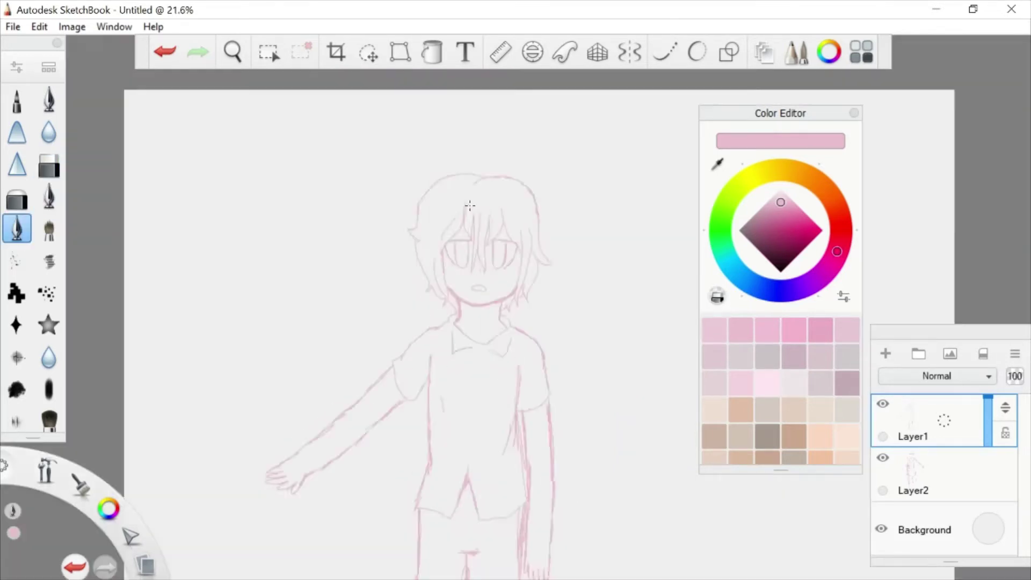
pyautogui.scroll(2, 473, 199)
pyautogui.scroll(-3, 258, 160)
pyautogui.scroll(3, 322, 418)
# Erase the stray outer outlines of both trouser legs and redraw them
pyautogui.moveTo(328, 322); pyautogui.dragTo(331, 523)
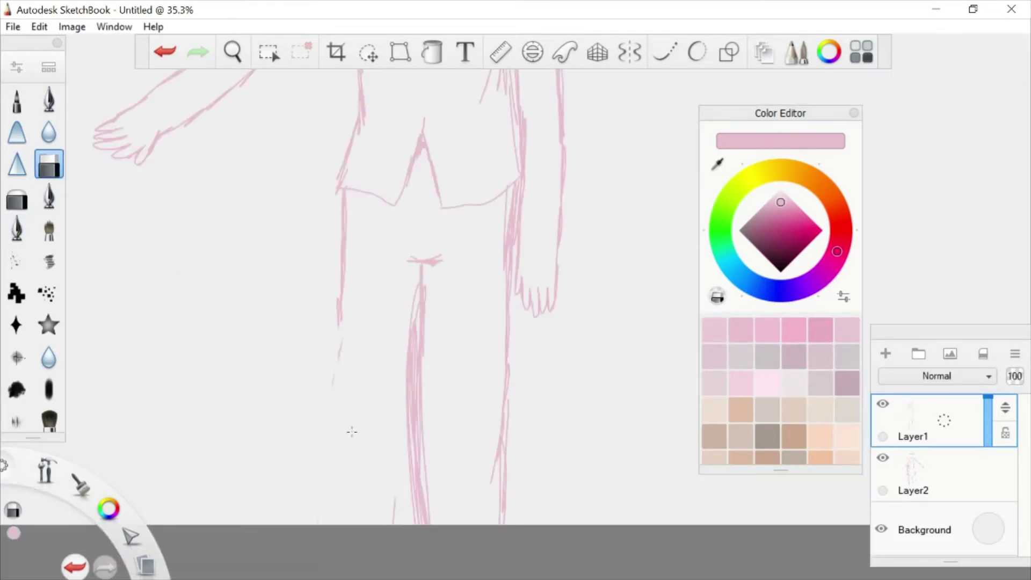
pyautogui.moveTo(332, 273); pyautogui.dragTo(338, 521)
pyautogui.moveTo(500, 366); pyautogui.dragTo(502, 523)
pyautogui.moveTo(515, 298); pyautogui.dragTo(519, 524)
pyautogui.scroll(-2, 457, 426)
# Redraw the slit in the shirt's front hem and mirror the Layer1 sketch back
pyautogui.scroll(2, 458, 426)
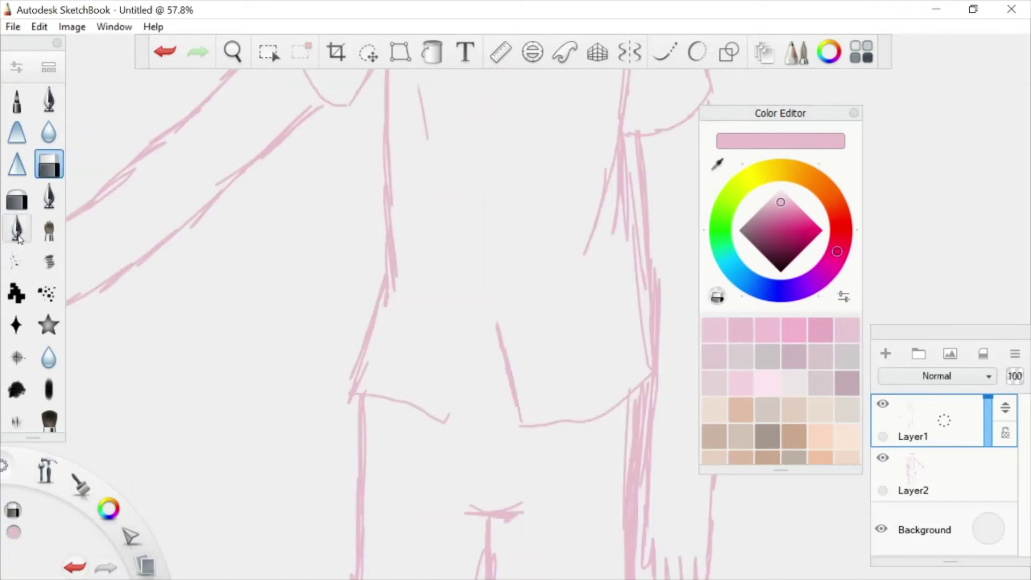
pyautogui.scroll(-2, 394, 240)
pyautogui.scroll(-2, 535, 313)
pyautogui.press('v')
pyautogui.click(72, 26)
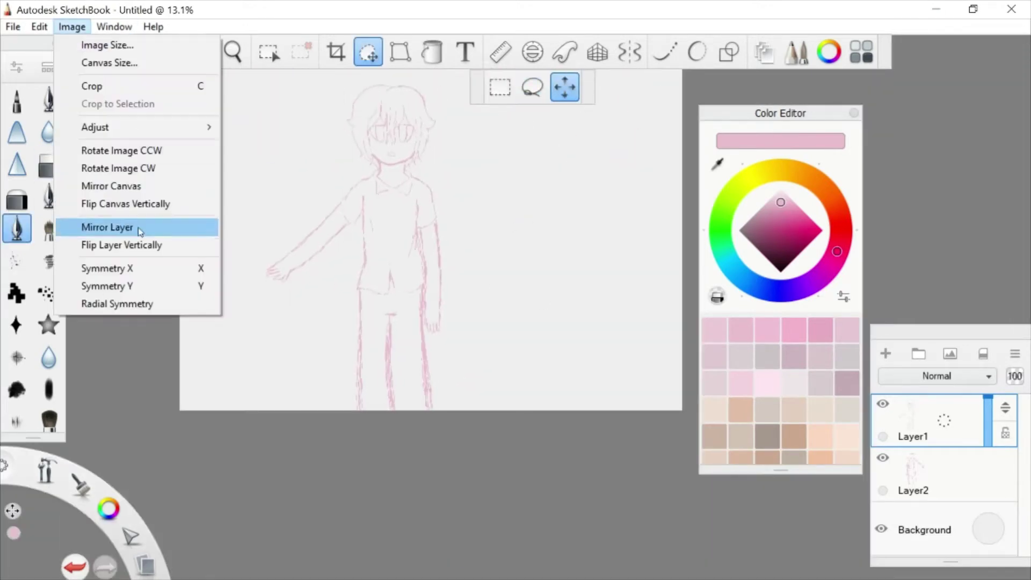
pyautogui.click(137, 226)
# Erase and redraw the inner and outer lines of the trouser leg on the outstretched arm's side
pyautogui.press('e')
pyautogui.scroll(2, 414, 329)
pyautogui.moveTo(409, 294); pyautogui.dragTo(411, 417)
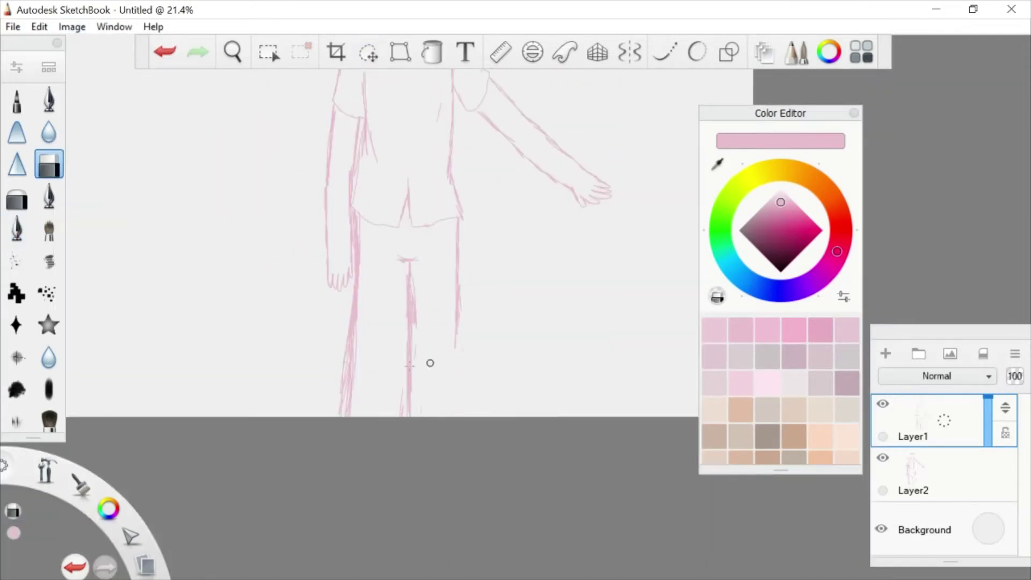
# Add a new layer above Layer1, choose a dark greyish mauve and line one shirt side and its fold
pyautogui.scroll(-2, 428, 361)
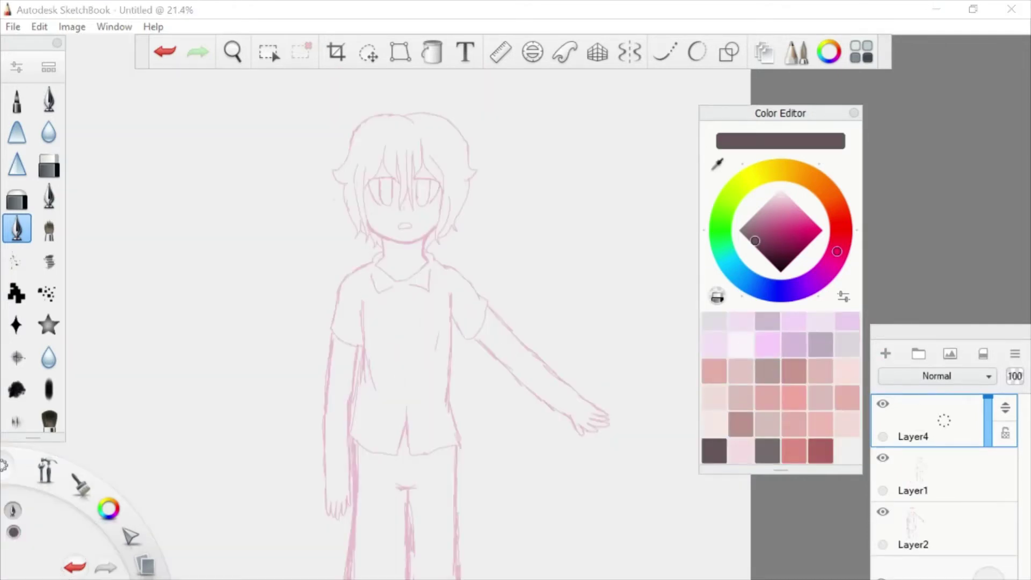
pyautogui.scroll(4, 486, 410)
pyautogui.moveTo(463, 227); pyautogui.dragTo(451, 288)
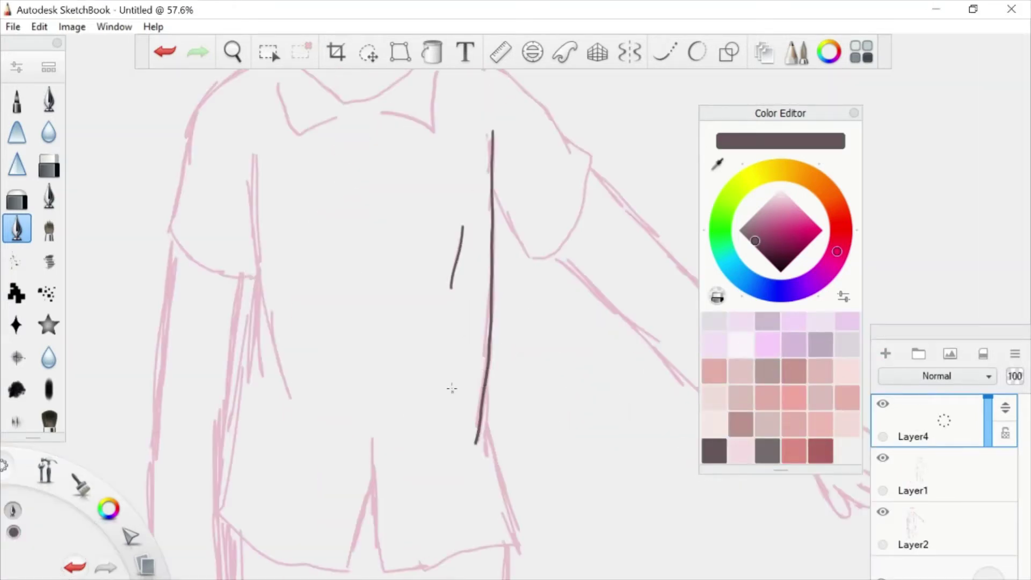
# Line the shirt's other side, its hem and the front slit in dark colour
pyautogui.scroll(-4, 260, 277)
pyautogui.scroll(4, 232, 224)
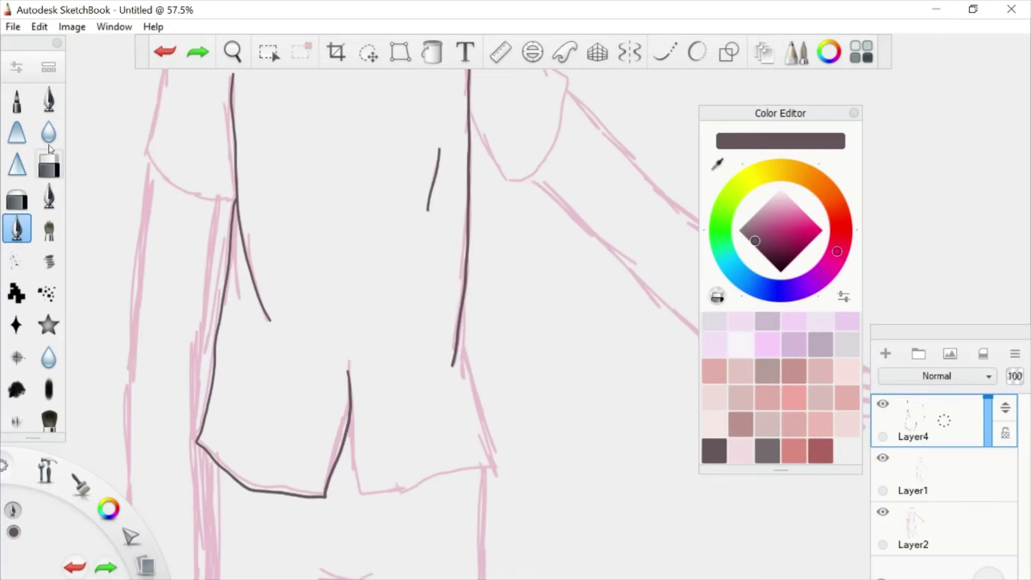
pyautogui.scroll(-5, 463, 308)
pyautogui.scroll(3, 362, 398)
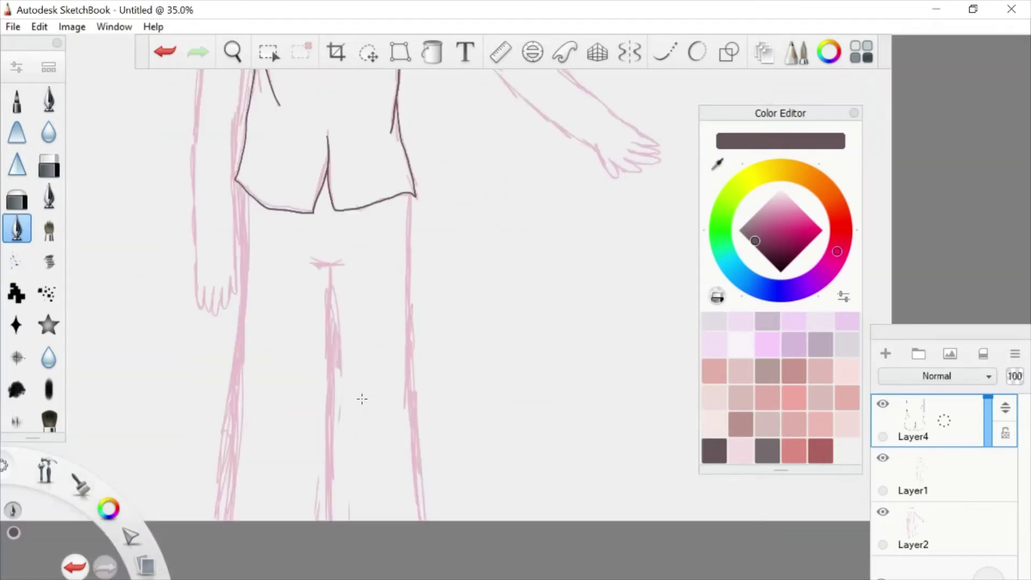
# Line the crotch, the trouser legs and the hanging arm's shoulder and short sleeve
pyautogui.scroll(6, 240, 186)
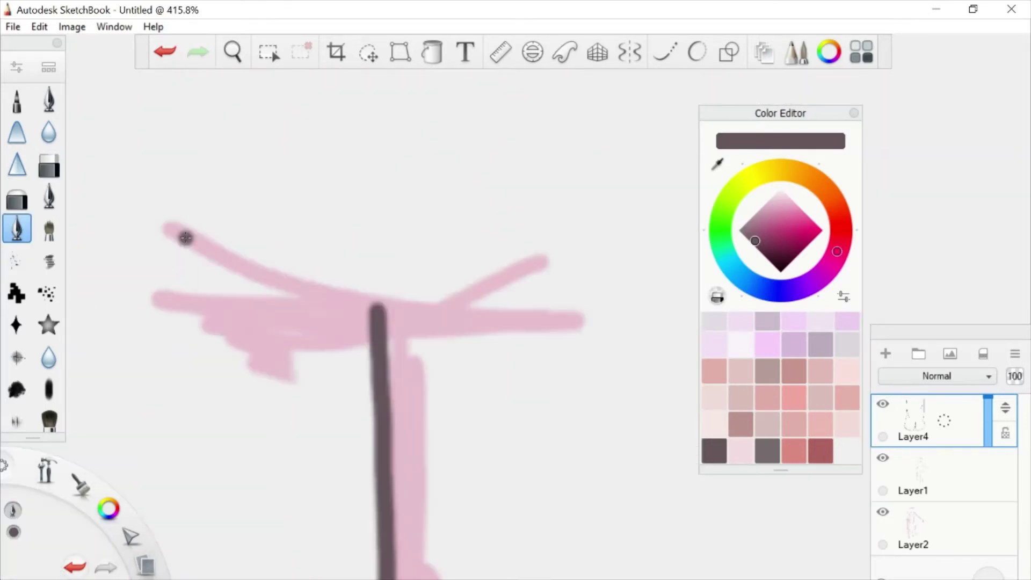
pyautogui.scroll(-7, 184, 235)
pyautogui.scroll(4, 587, 157)
pyautogui.scroll(-5, 443, 299)
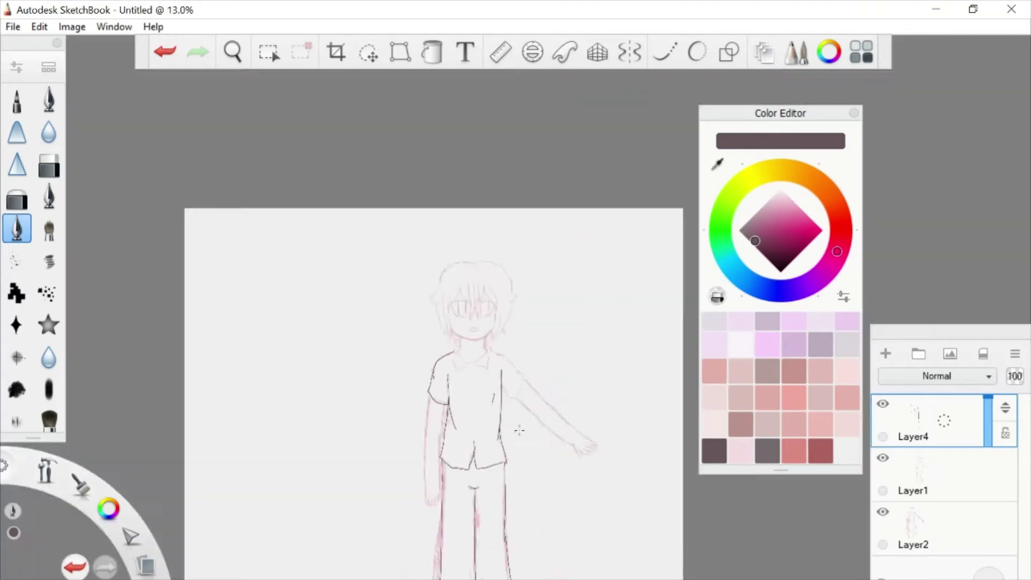
# Line the outstretched arm's shoulder and short sleeve with its curved hem
pyautogui.scroll(4, 547, 296)
pyautogui.scroll(3, 550, 467)
pyautogui.moveTo(537, 153); pyautogui.dragTo(416, 494)
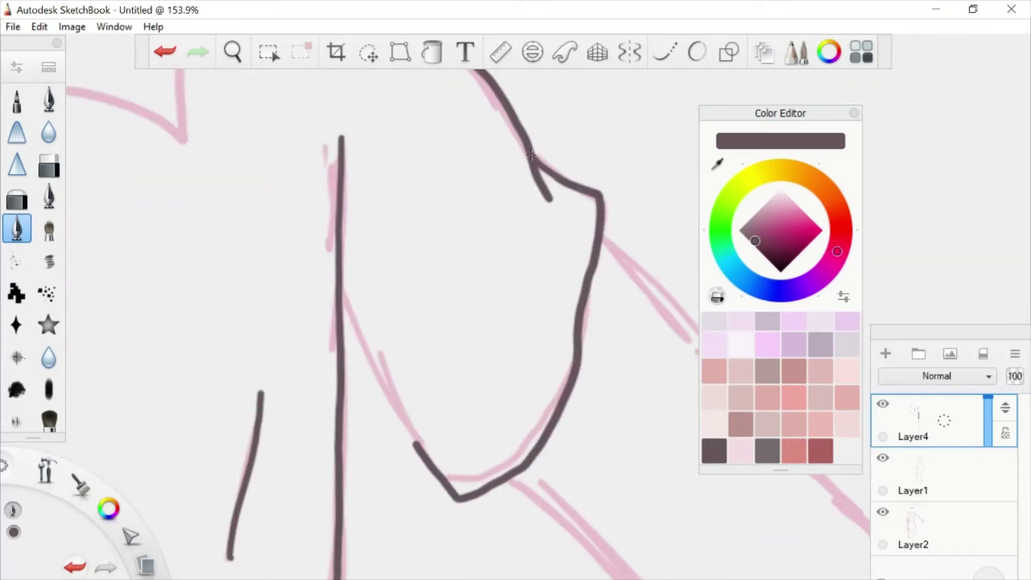
pyautogui.scroll(-6, 301, 187)
pyautogui.scroll(2, 301, 186)
pyautogui.scroll(-2, 300, 186)
# Slightly reposition the Layer1 sketch against the line art with the transform tool and return to the line layer
pyautogui.moveTo(375, 172); pyautogui.dragTo(640, 334)
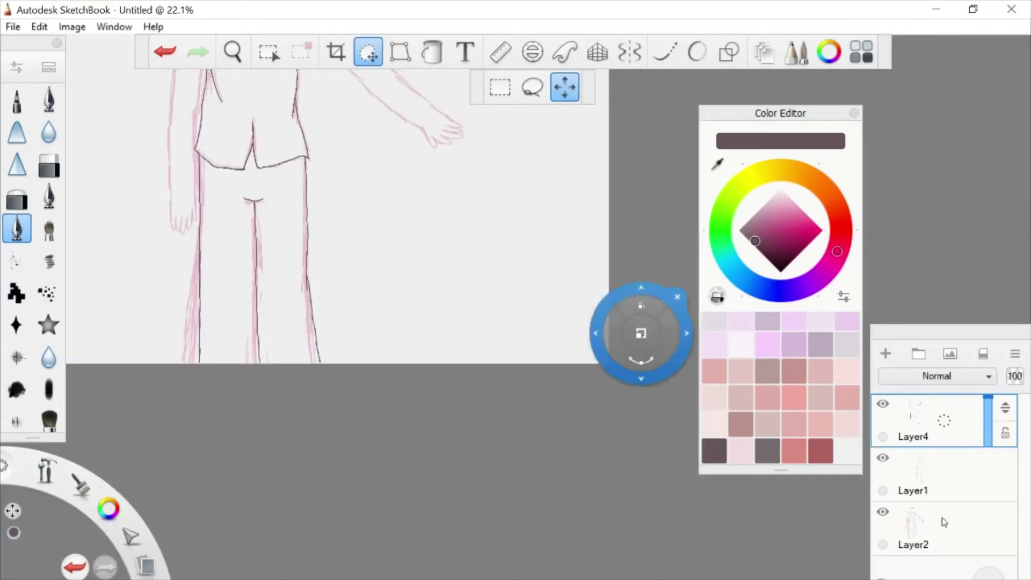
pyautogui.click(913, 473)
pyautogui.scroll(-2, 301, 268)
pyautogui.click(913, 419)
# Line the hanging arm and its hand with the fingers and thumb
pyautogui.scroll(3, 261, 115)
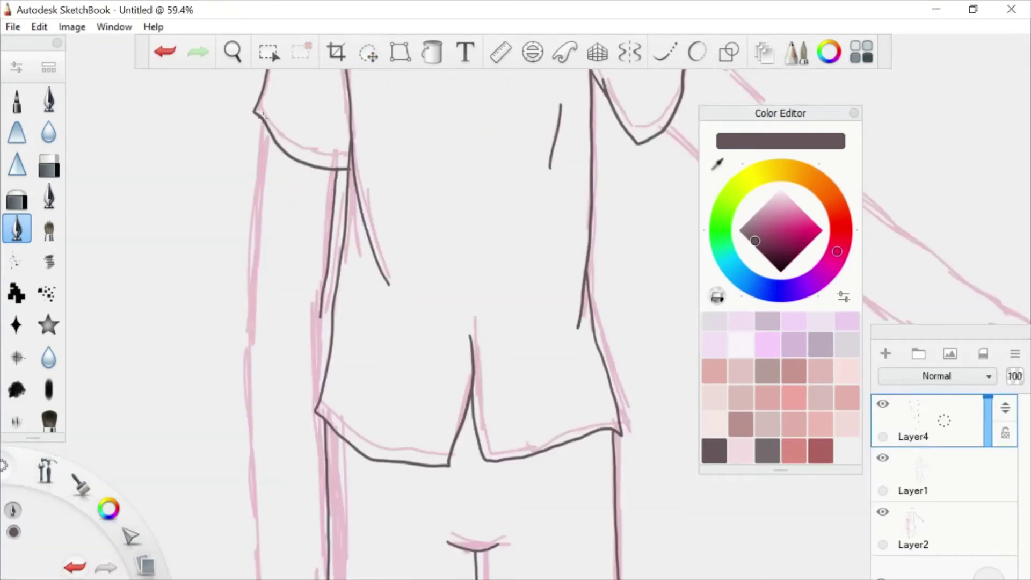
pyautogui.scroll(5, 248, 574)
pyautogui.moveTo(300, 134)
pyautogui.mouseDown()
pyautogui.moveTo(451, 333)
pyautogui.moveTo(570, 72)
pyautogui.mouseUp()
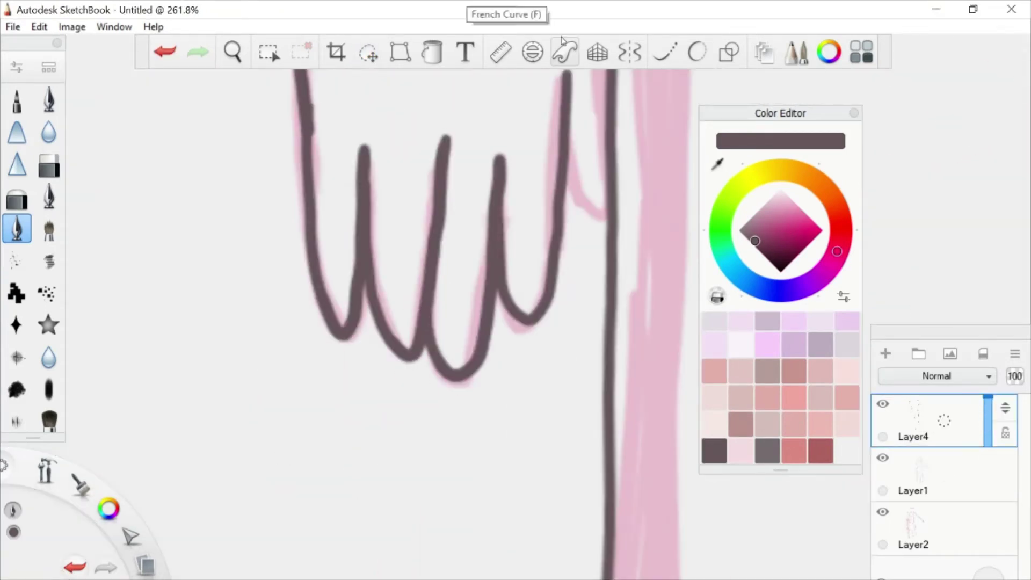
pyautogui.scroll(-5, 556, 169)
pyautogui.scroll(2, 565, 428)
pyautogui.scroll(6, 564, 164)
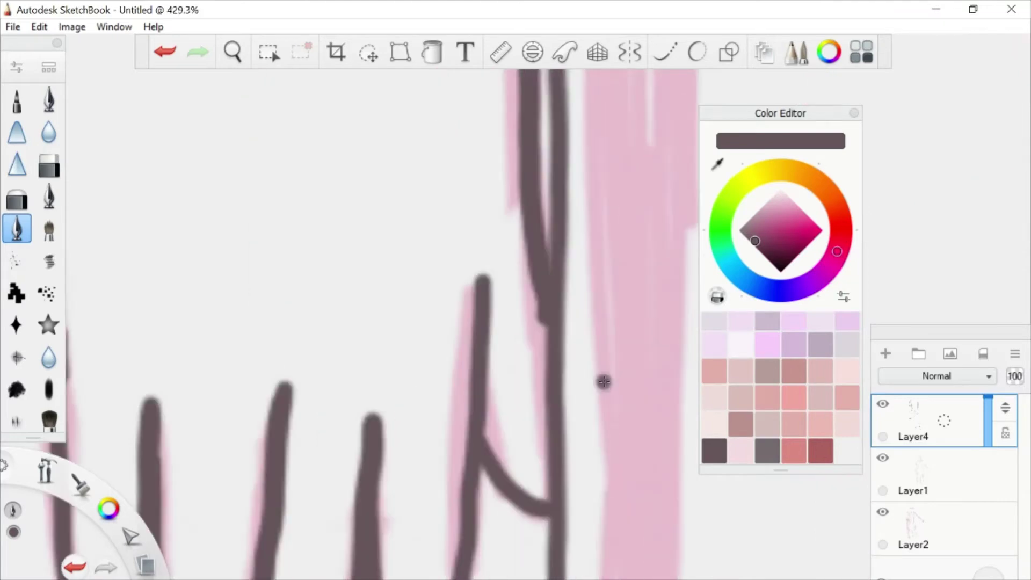
# Line the shirt collar's points and the folded collar edges beside the neck
pyautogui.scroll(-12, 603, 379)
pyautogui.scroll(6, 235, 319)
pyautogui.scroll(-6, 501, 236)
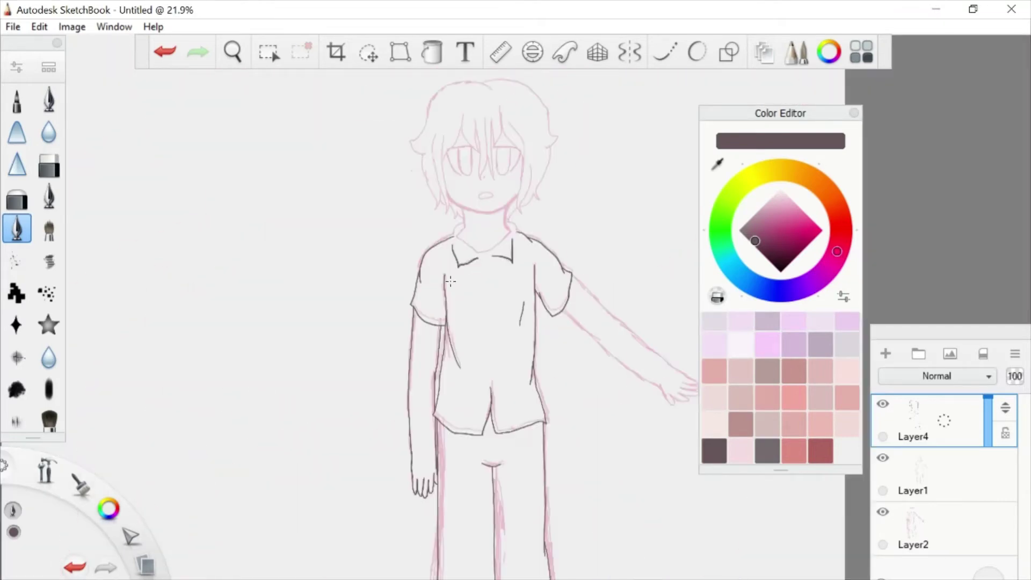
pyautogui.scroll(8, 483, 225)
pyautogui.moveTo(484, 223)
pyautogui.mouseDown()
pyautogui.moveTo(523, 240)
pyautogui.moveTo(585, 306)
pyautogui.mouseUp()
pyautogui.scroll(3, 265, 276)
pyautogui.moveTo(376, 271); pyautogui.dragTo(288, 411)
pyautogui.scroll(-6, 439, 244)
# Line the nose as a short vertical stroke and trace the small open mouth
pyautogui.scroll(5, 440, 244)
pyautogui.moveTo(428, 121); pyautogui.dragTo(430, 161)
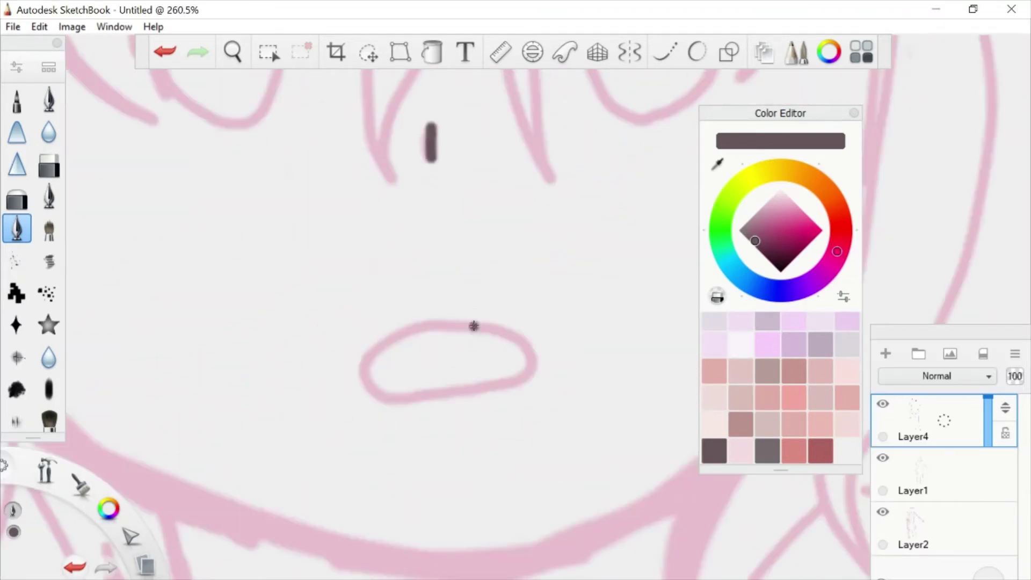
pyautogui.moveTo(473, 325); pyautogui.dragTo(476, 322)
# Line the right eye's upper lid, outer edge and iris over the pink sketch
pyautogui.scroll(-2, 338, 203)
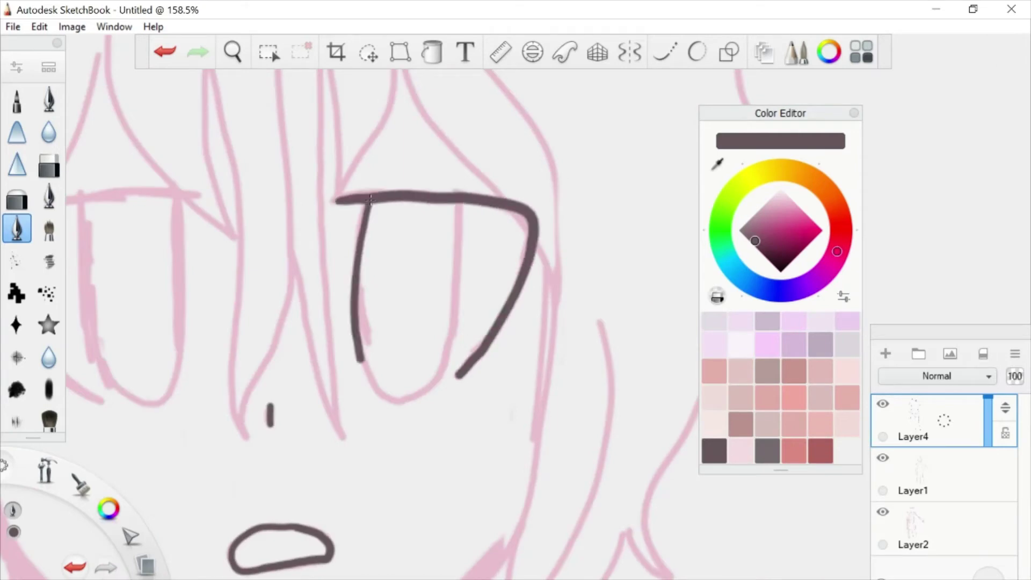
pyautogui.scroll(-6, 370, 199)
pyautogui.scroll(6, 328, 195)
# Turn on Predictive Stroke at level 1 and line the left eye's outline and iris
pyautogui.click(696, 51)
pyautogui.moveTo(266, 271)
pyautogui.mouseDown()
pyautogui.moveTo(470, 221)
pyautogui.moveTo(357, 421)
pyautogui.mouseUp()
pyautogui.scroll(-5, 357, 421)
pyautogui.scroll(6, 269, 215)
pyautogui.moveTo(172, 126); pyautogui.dragTo(322, 446)
pyautogui.moveTo(344, 121); pyautogui.dragTo(293, 435)
pyautogui.scroll(-2, 299, 115)
# Line the long central fringe strands between the eyes
pyautogui.moveTo(287, 119); pyautogui.dragTo(325, 562)
pyautogui.moveTo(368, 158); pyautogui.dragTo(384, 376)
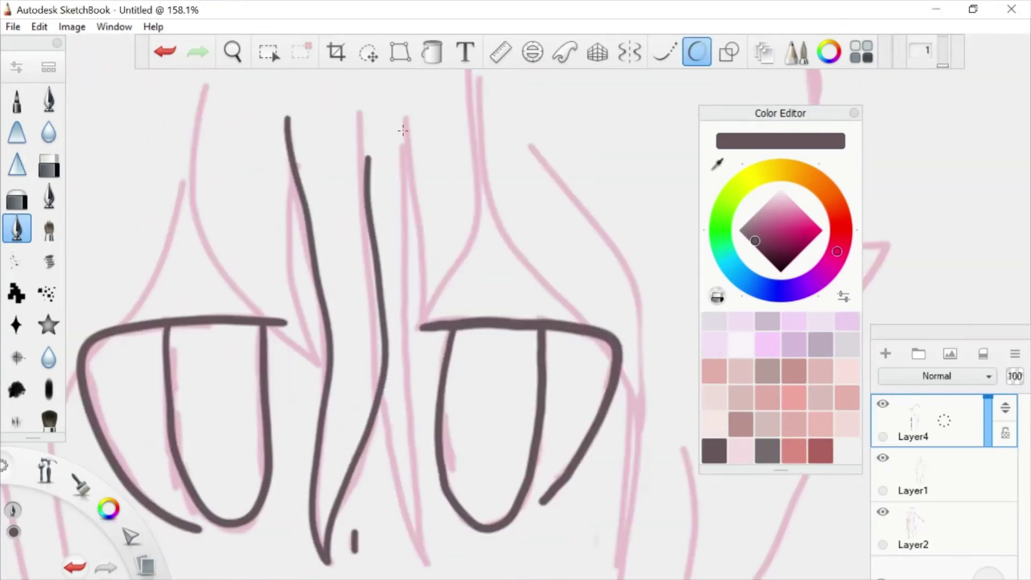
pyautogui.moveTo(404, 123); pyautogui.dragTo(423, 568)
# Line the fringe strands over the right eye and erase the lines overlapping there
pyautogui.scroll(-2, 419, 152)
pyautogui.moveTo(461, 194); pyautogui.dragTo(513, 349)
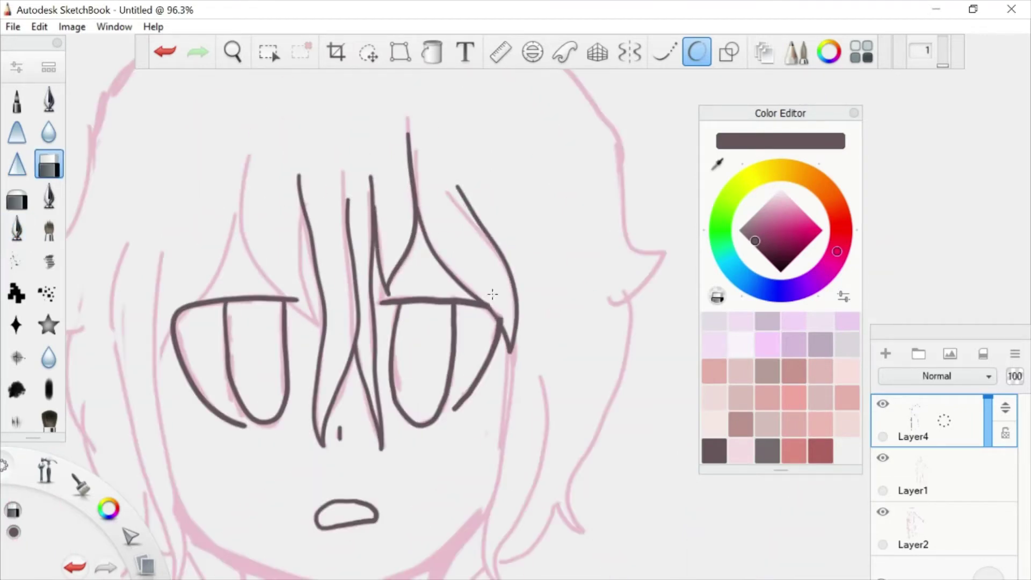
pyautogui.scroll(5, 298, 306)
pyautogui.scroll(-4, 417, 217)
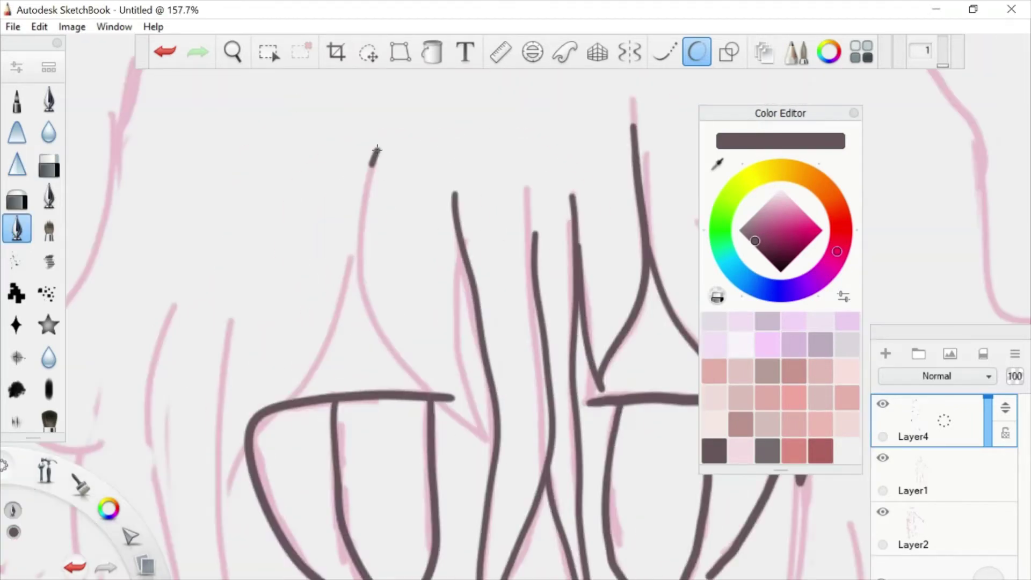
# Line the fringe strands over the left eye and the side lock beside it
pyautogui.moveTo(370, 300); pyautogui.dragTo(461, 247)
pyautogui.scroll(-3, 445, 412)
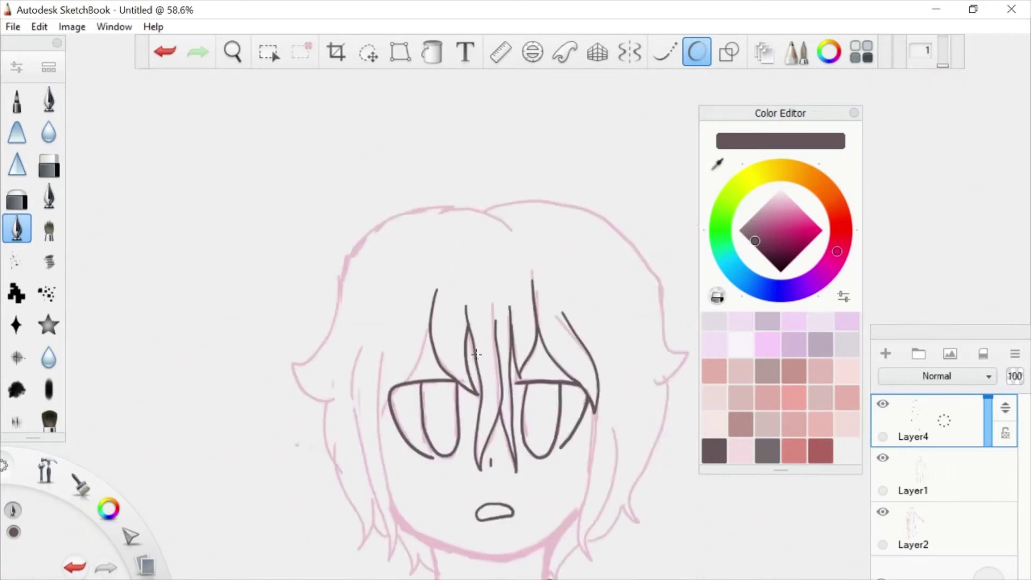
pyautogui.scroll(2, 492, 127)
pyautogui.moveTo(462, 204); pyautogui.dragTo(492, 126)
pyautogui.moveTo(419, 165); pyautogui.dragTo(370, 502)
# Line the right side hair lock running down past the cheek
pyautogui.scroll(-2, 408, 376)
pyautogui.scroll(2, 269, 322)
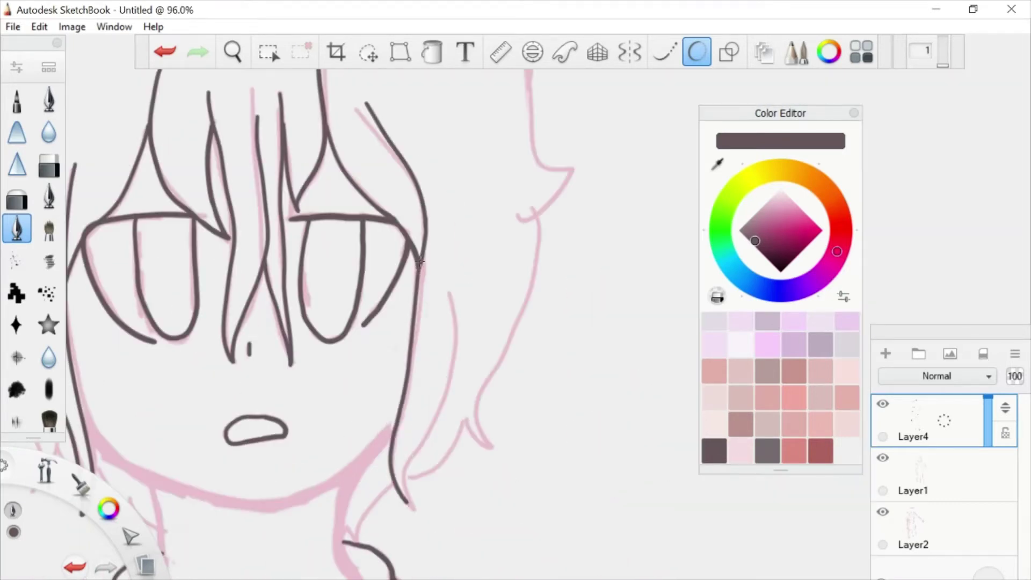
pyautogui.scroll(-2, 483, 161)
pyautogui.scroll(2, 435, 283)
pyautogui.scroll(3, 436, 283)
# Line both sides of the neck and the V-shaped collar opening
pyautogui.moveTo(279, 197)
pyautogui.mouseDown()
pyautogui.moveTo(304, 345)
pyautogui.moveTo(239, 456)
pyautogui.mouseUp()
pyautogui.moveTo(301, 376); pyautogui.dragTo(639, 378)
pyautogui.moveTo(591, 177); pyautogui.dragTo(637, 379)
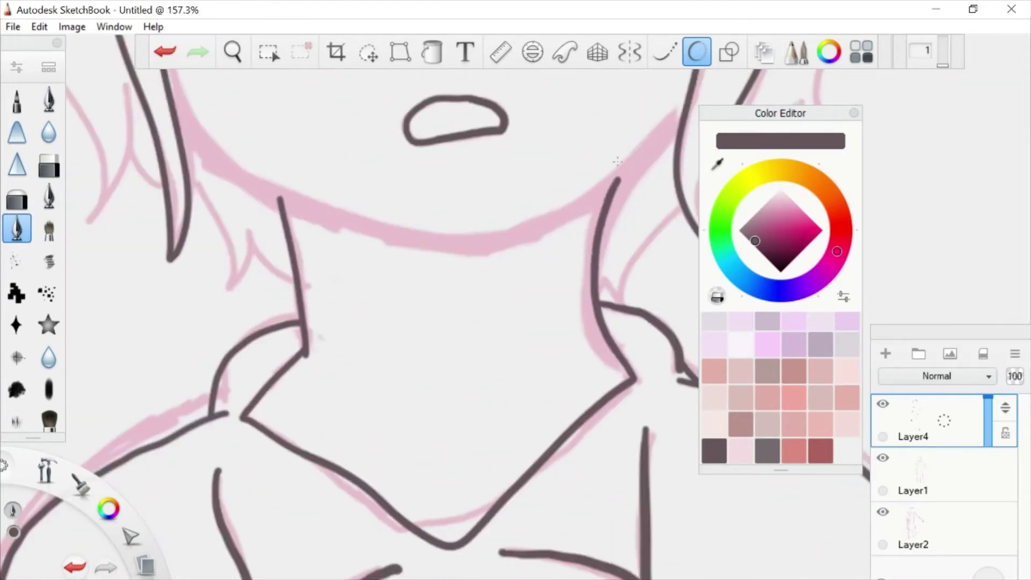
# Line both sides of the jaw from the side hair locks down toward the chin, joining them to the neck lines
pyautogui.scroll(-3, 637, 378)
pyautogui.scroll(2, 435, 269)
pyautogui.moveTo(371, 419); pyautogui.dragTo(516, 312)
pyautogui.scroll(-2, 474, 283)
pyautogui.scroll(4, 473, 283)
pyautogui.scroll(-2, 376, 301)
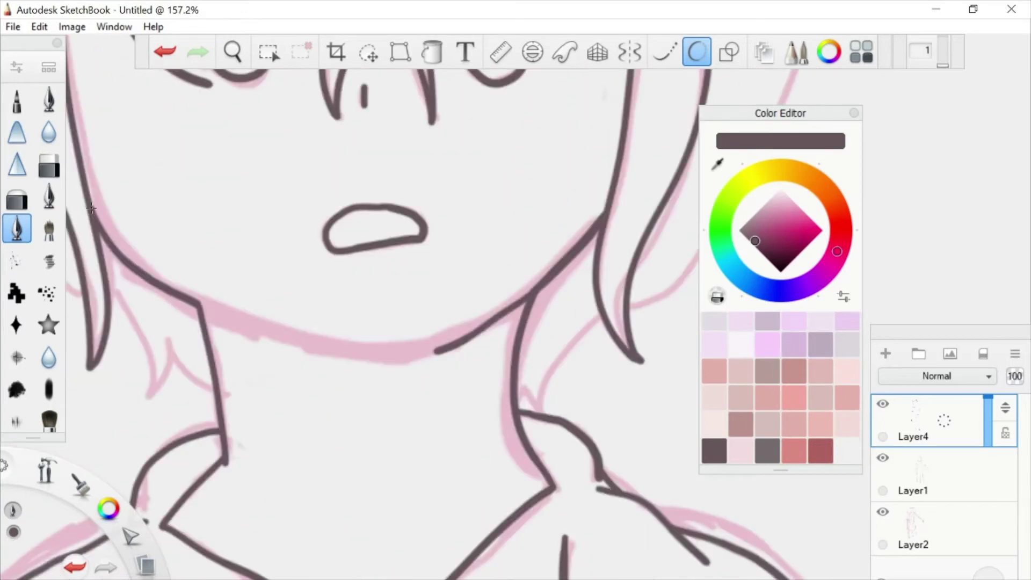
pyautogui.moveTo(204, 303); pyautogui.dragTo(483, 322)
pyautogui.scroll(3, 333, 402)
pyautogui.moveTo(332, 402); pyautogui.dragTo(437, 410)
pyautogui.scroll(-5, 437, 409)
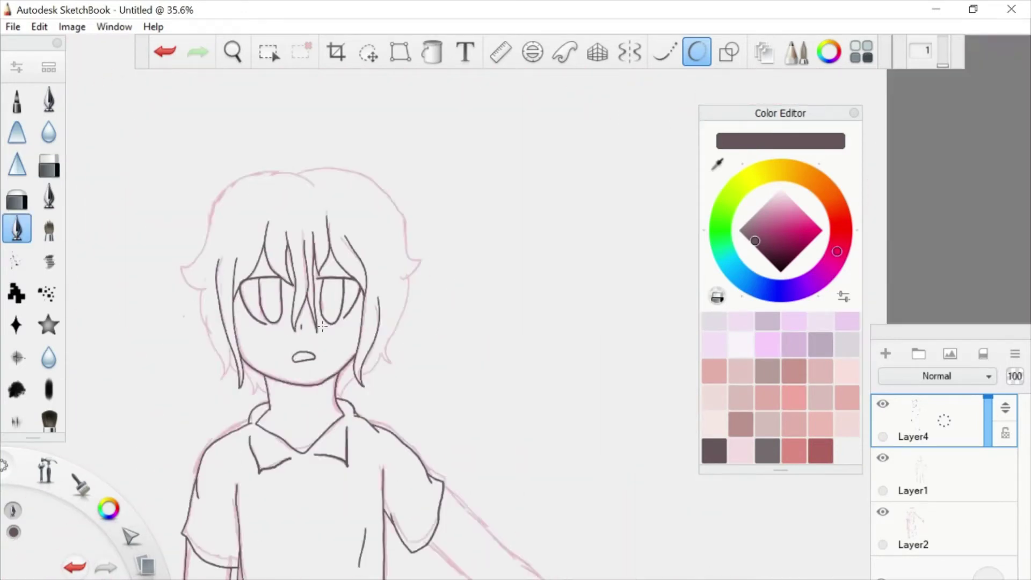
# Line the bottom of the chin as one smooth curve, redoing the stroke that doubles over the jawline
pyautogui.scroll(3, 267, 384)
pyautogui.moveTo(267, 385); pyautogui.dragTo(580, 277)
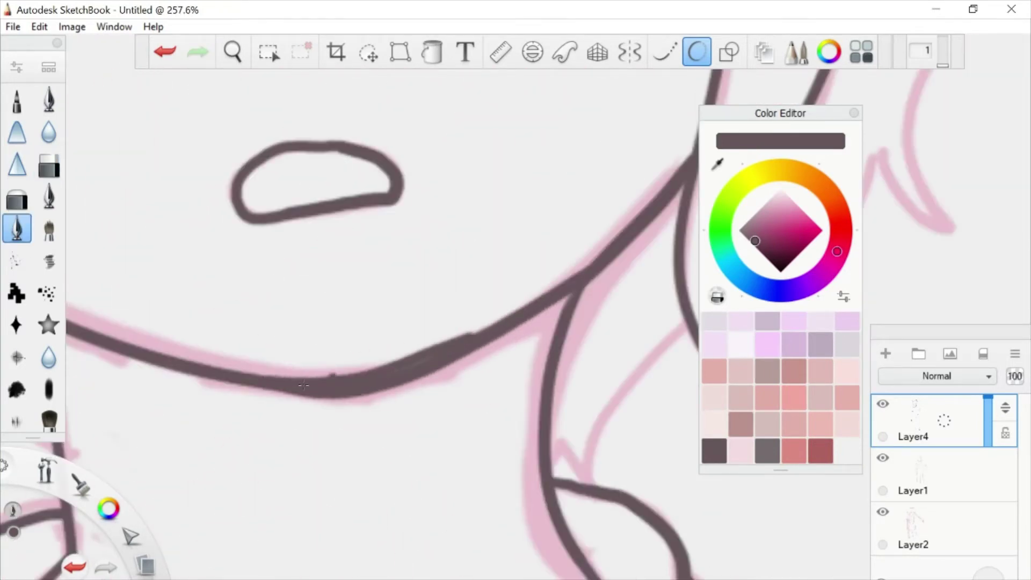
pyautogui.hotkey('ctrl', 'z')
pyautogui.moveTo(314, 385); pyautogui.dragTo(412, 371)
# Line the outer hair contour from the parting over the left side of the head down to the flicked-out tip
pyautogui.scroll(-5, 413, 370)
pyautogui.scroll(3, 430, 161)
pyautogui.moveTo(422, 140); pyautogui.dragTo(565, 136)
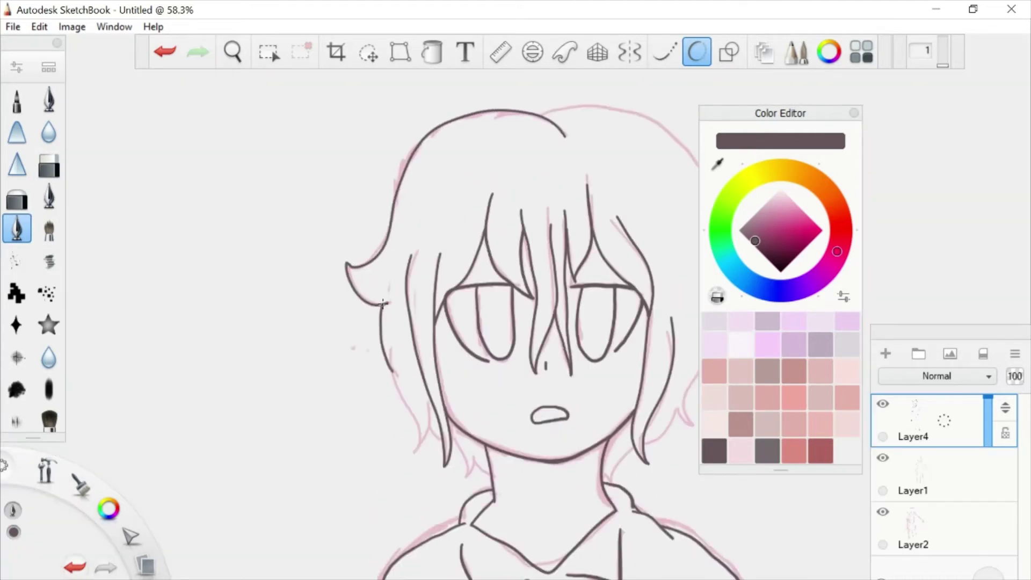
# Line the lower outer hair and the pointed tips beside the jaw and neck
pyautogui.scroll(4, 390, 352)
pyautogui.scroll(-2, 322, 401)
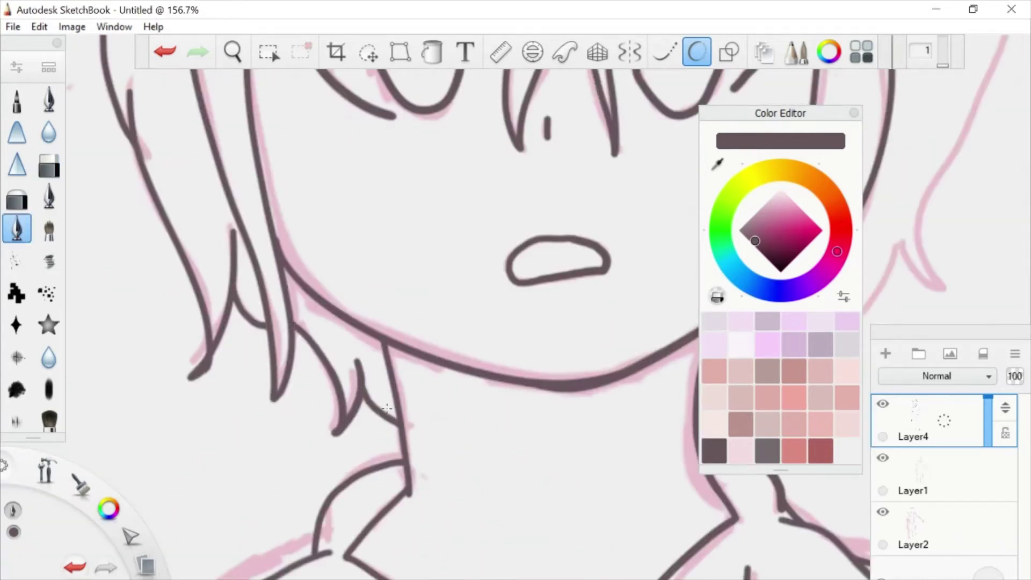
pyautogui.scroll(-3, 387, 408)
pyautogui.scroll(3, 483, 306)
pyautogui.scroll(-4, 589, 265)
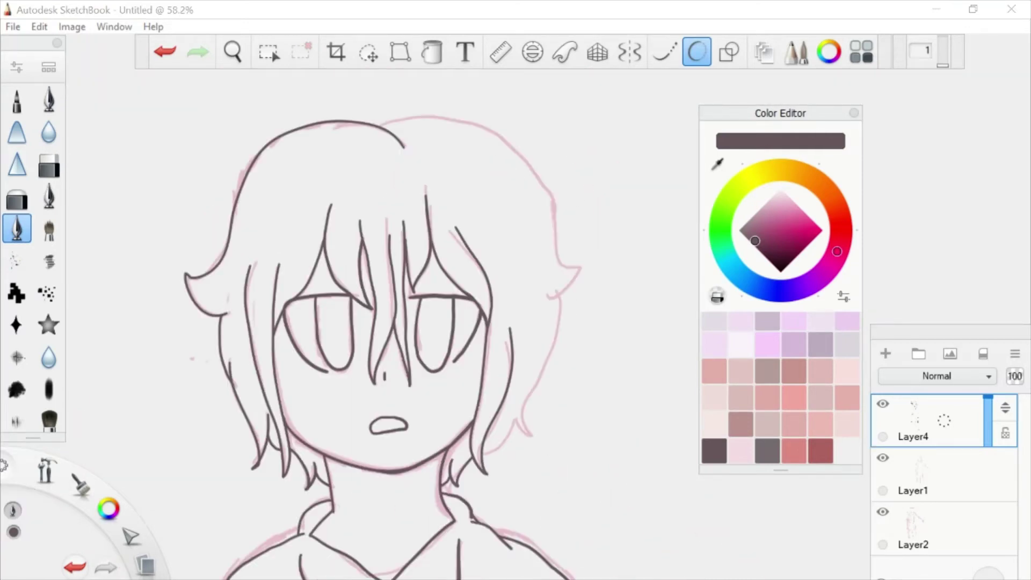
# Line the outer hair contour on the right side of the head from the parting down to the lower tips
pyautogui.moveTo(381, 129); pyautogui.dragTo(546, 198)
pyautogui.scroll(5, 560, 313)
pyautogui.scroll(-8, 561, 314)
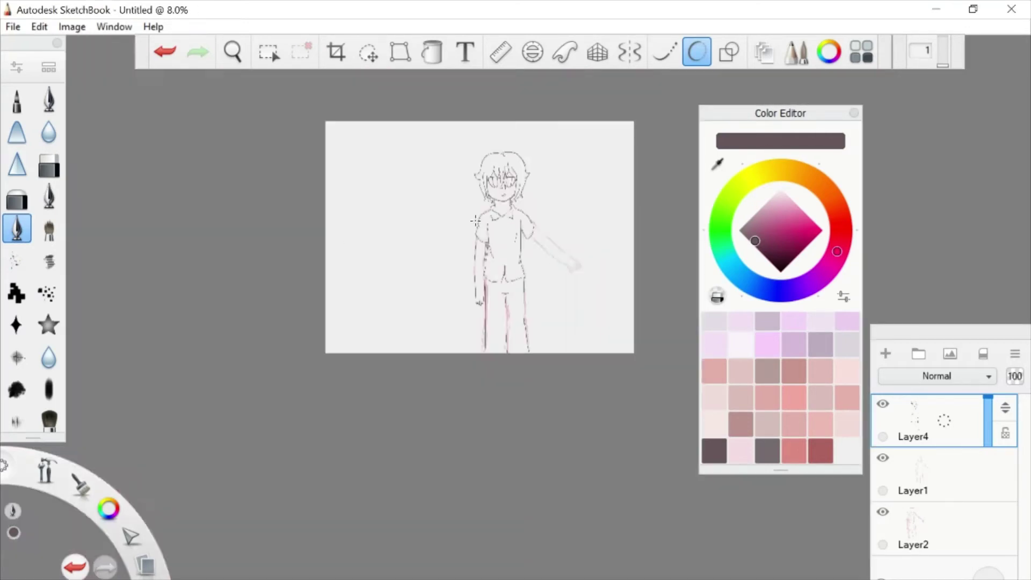
pyautogui.scroll(4, 561, 314)
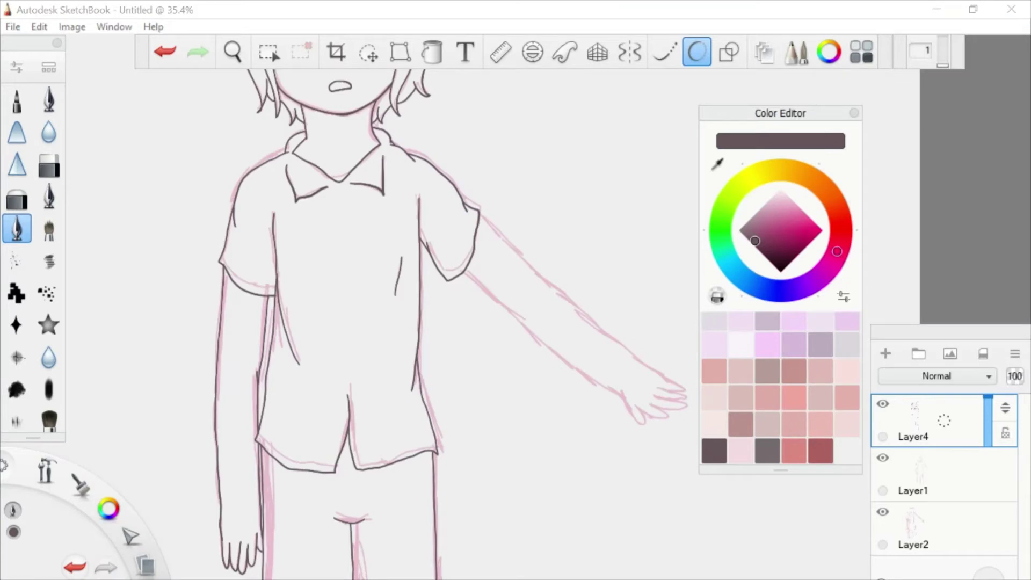
pyautogui.scroll(8, 626, 440)
pyautogui.moveTo(284, 360)
pyautogui.mouseDown()
pyautogui.moveTo(495, 426)
pyautogui.moveTo(260, 433)
pyautogui.mouseUp()
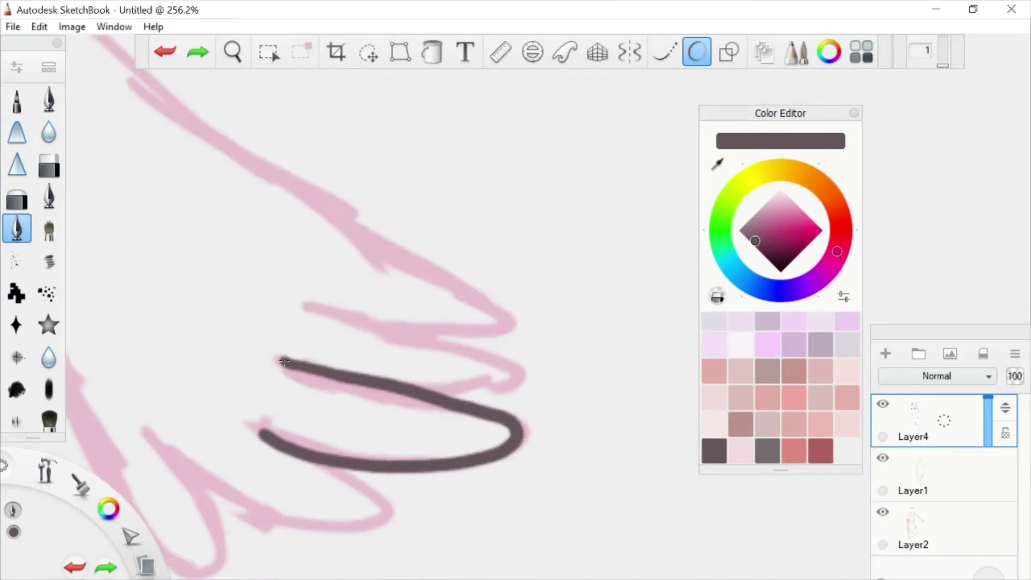
pyautogui.moveTo(150, 430); pyautogui.dragTo(370, 451)
pyautogui.scroll(-5, 371, 451)
pyautogui.hotkey('ctrl', 'z')
pyautogui.hotkey('ctrl', 'z')
pyautogui.scroll(5, 403, 388)
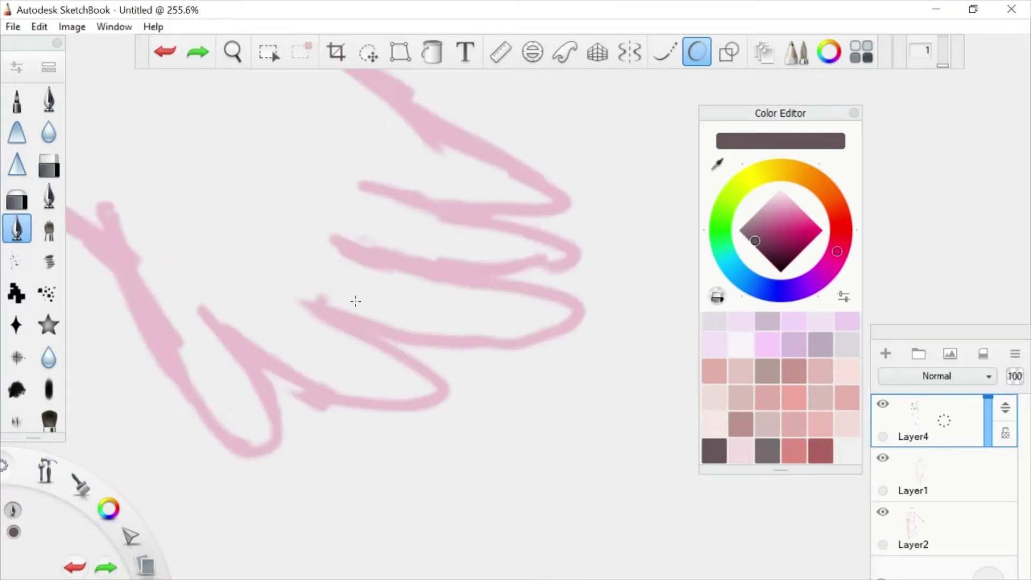
# Line the thumb and fingers of the outstretched hand, redoing the finger strokes that overlap
pyautogui.moveTo(343, 247)
pyautogui.mouseDown()
pyautogui.moveTo(442, 352)
pyautogui.moveTo(202, 310)
pyautogui.moveTo(140, 322)
pyautogui.moveTo(109, 211)
pyautogui.mouseUp()
pyautogui.moveTo(386, 166); pyautogui.dragTo(277, 276)
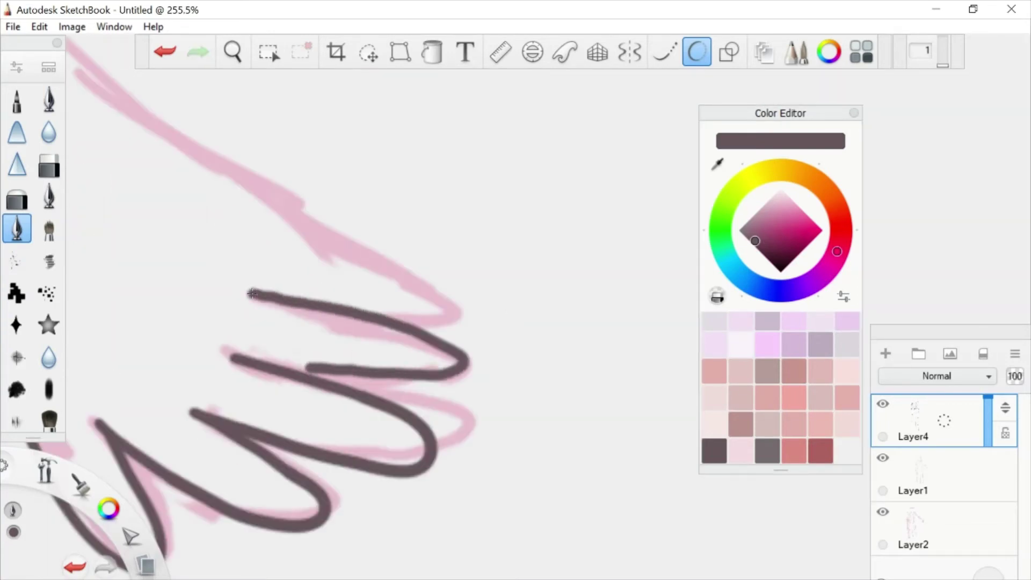
pyautogui.scroll(-3, 251, 294)
pyautogui.scroll(3, 478, 363)
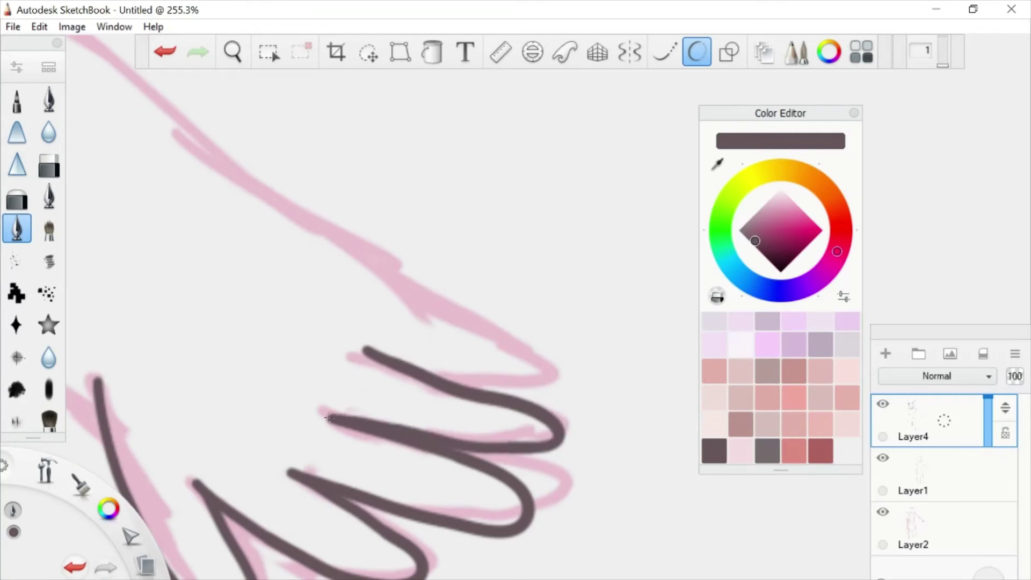
pyautogui.hotkey('ctrl', 'z')
pyautogui.moveTo(275, 203)
pyautogui.mouseDown()
pyautogui.moveTo(534, 376)
pyautogui.moveTo(456, 389)
pyautogui.moveTo(540, 379)
pyautogui.moveTo(352, 343)
pyautogui.mouseUp()
pyautogui.hotkey('ctrl', 'z')
pyautogui.hotkey('ctrl', 'z')
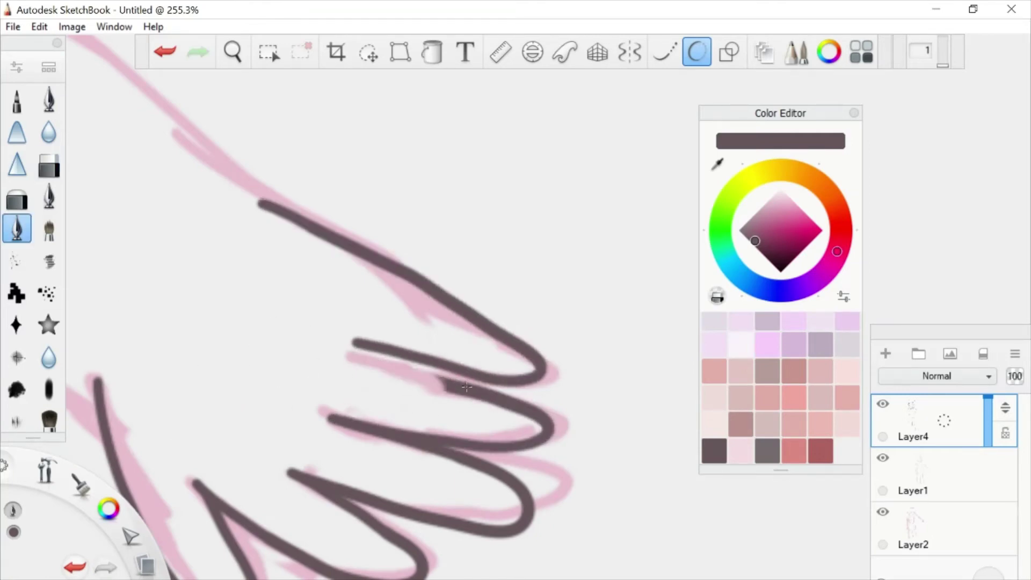
# Line the upper and lower edges of the outstretched arm from the sleeve to the hand
pyautogui.scroll(-5, 434, 380)
pyautogui.moveTo(226, 263); pyautogui.dragTo(169, 211)
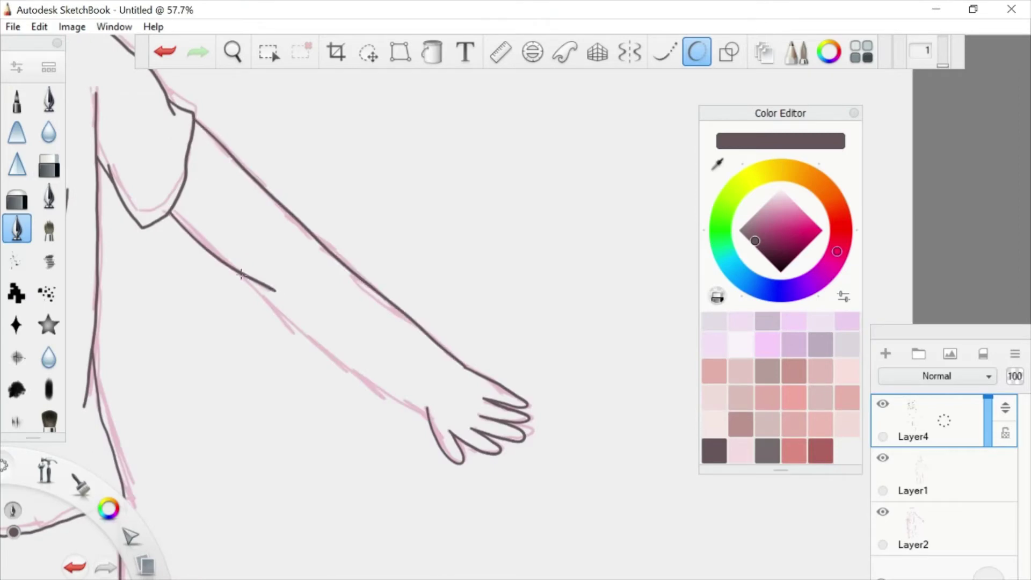
pyautogui.scroll(10, 417, 413)
# Set Layer1's opacity to 0 and duplicate the line art layer Layer4
pyautogui.scroll(3, 610, 245)
pyautogui.hotkey('ctrl', 'd')
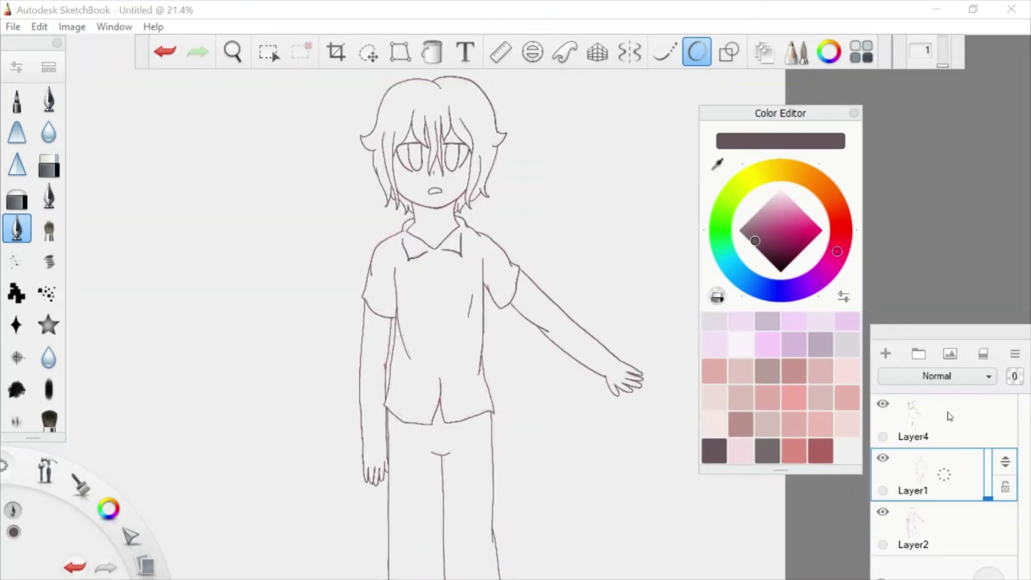
# Close the gaps in the outlines around both eyes on Layer4 with light beige strokes
pyautogui.scroll(-2, 806, 408)
pyautogui.click(822, 381)
pyautogui.scroll(6, 409, 301)
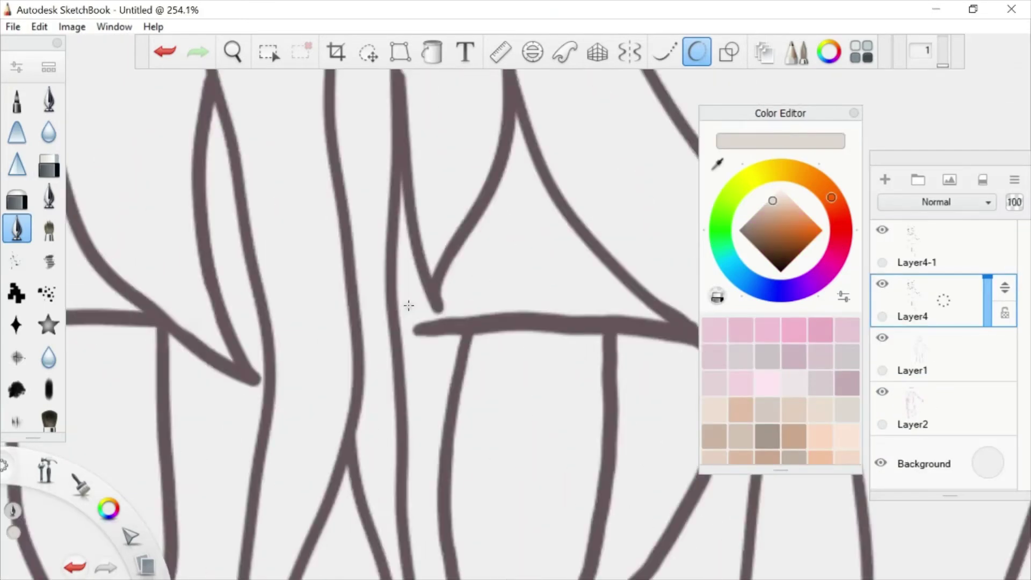
pyautogui.scroll(-1, 407, 361)
pyautogui.moveTo(606, 418); pyautogui.dragTo(334, 541)
pyautogui.scroll(-3, 526, 156)
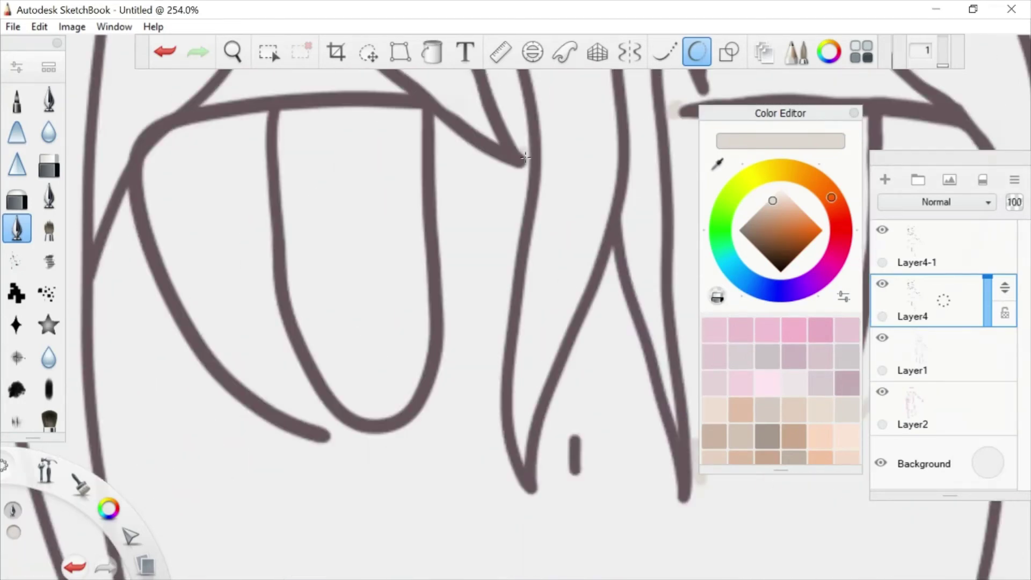
pyautogui.moveTo(325, 441); pyautogui.dragTo(499, 465)
# Fill the face, neck, arms and hands with the light beige skin colour
pyautogui.scroll(-5, 499, 464)
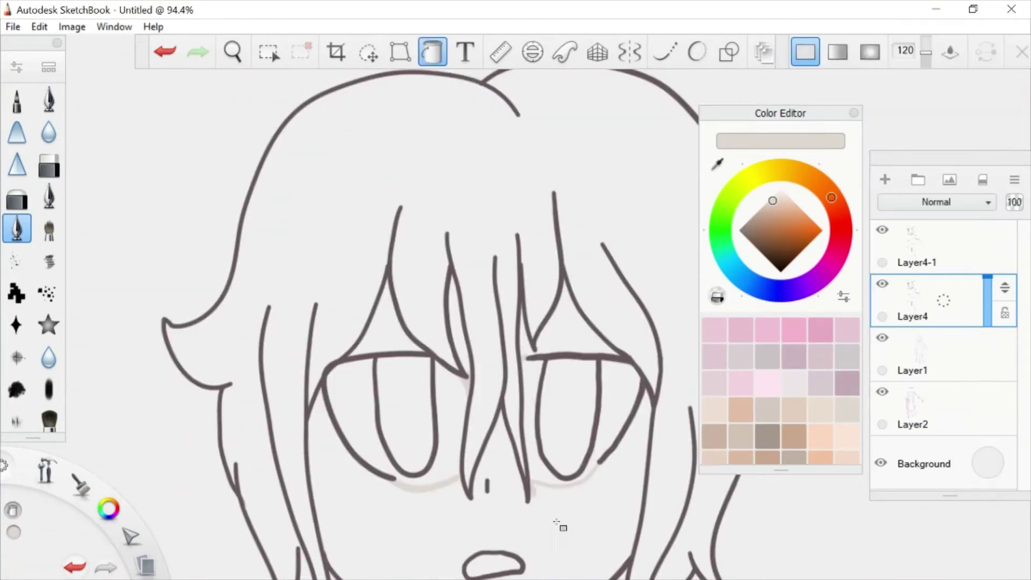
pyautogui.scroll(5, 271, 304)
pyautogui.scroll(-8, 271, 304)
pyautogui.scroll(6, 271, 304)
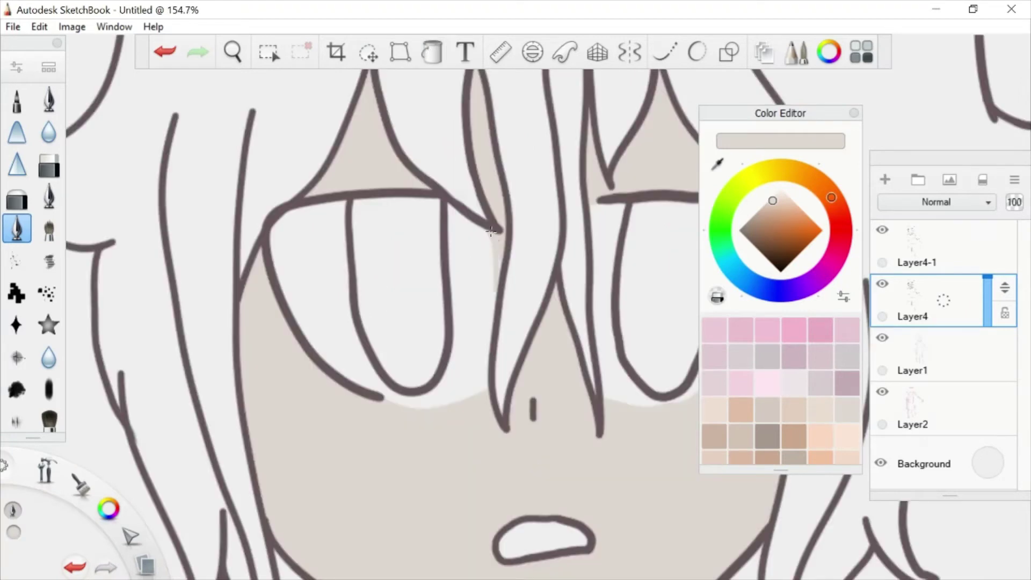
pyautogui.scroll(-8, 451, 294)
pyautogui.press('f')
pyautogui.scroll(3, 451, 294)
pyautogui.keyDown('alt'); pyautogui.click(437, 382); pyautogui.keyUp('alt')
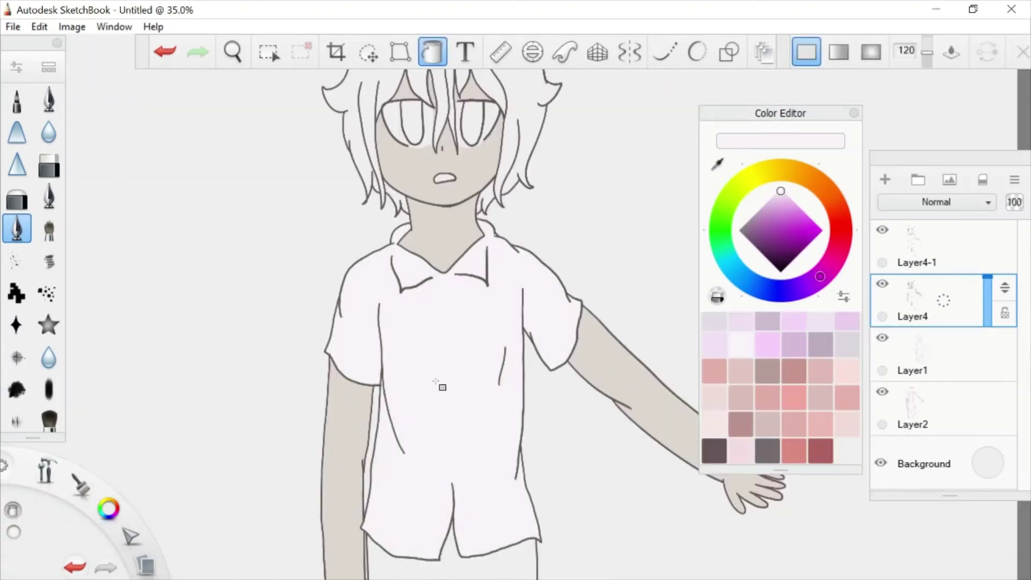
pyautogui.scroll(-1, 437, 382)
pyautogui.click(454, 333)
# Fill the trousers with pale blue and the shirt with light grey
pyautogui.scroll(-2, 796, 409)
pyautogui.click(741, 418)
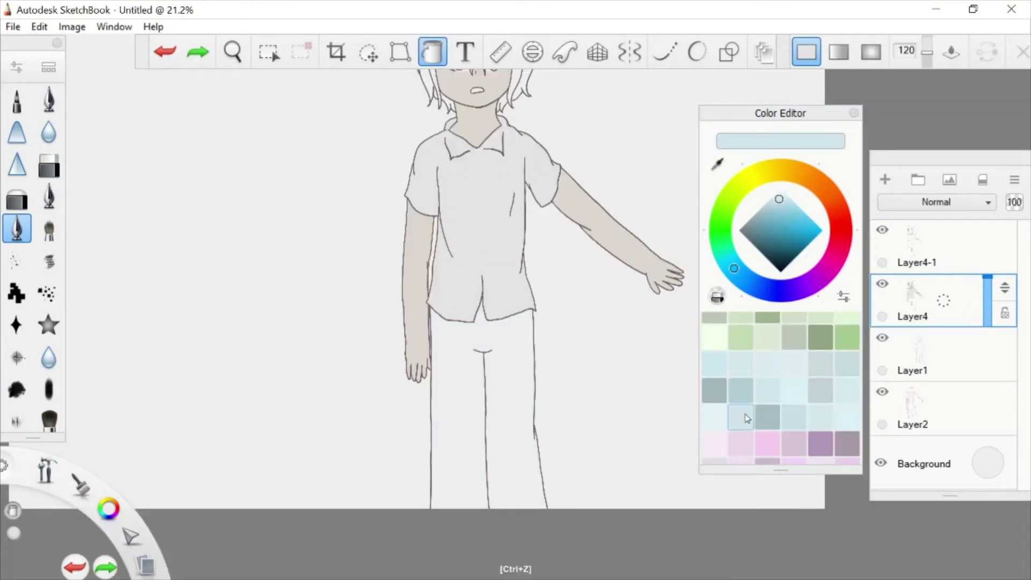
pyautogui.click(511, 346)
pyautogui.scroll(3, 510, 346)
pyautogui.scroll(-1, 731, 369)
pyautogui.scroll(-1, 732, 369)
# Fill all sections of the hair with dark greyish mauve
pyautogui.click(714, 451)
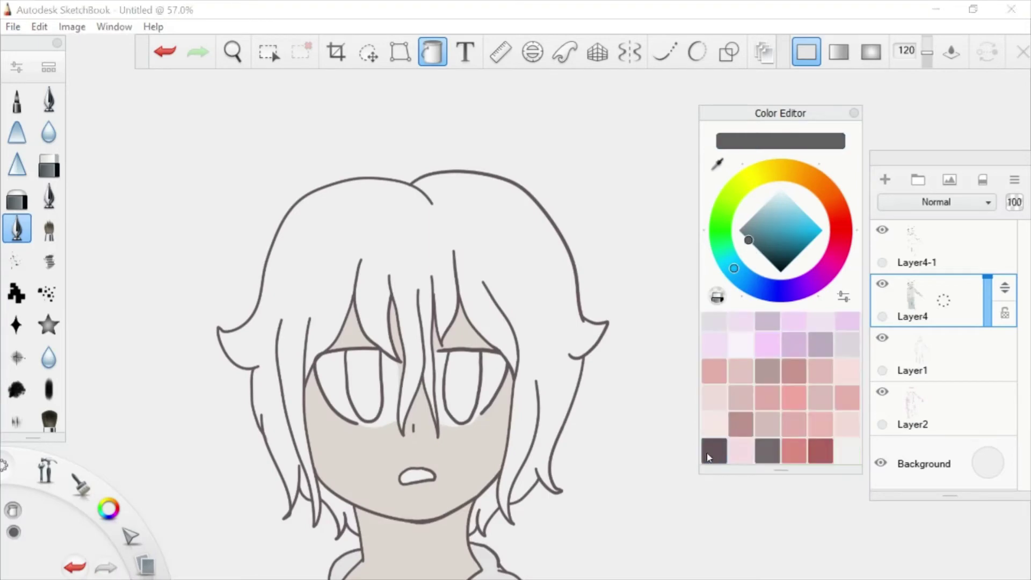
pyautogui.scroll(2, 525, 326)
pyautogui.scroll(2, 525, 327)
pyautogui.click(670, 480)
pyautogui.scroll(-4, 670, 480)
pyautogui.scroll(3, 501, 283)
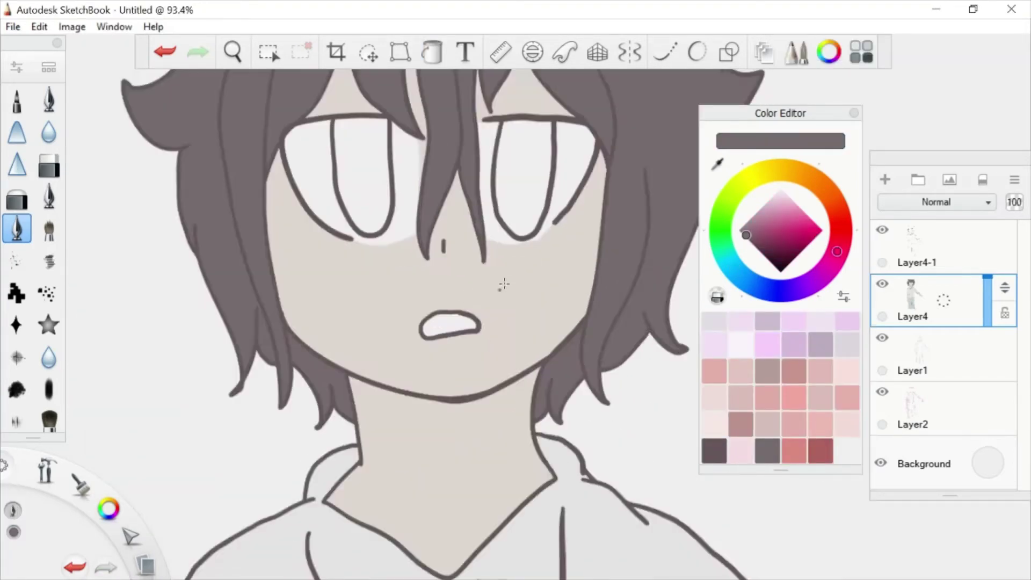
# Add a new layer between Layer4 and Layer1
pyautogui.scroll(-1, 501, 283)
pyautogui.click(923, 354)
pyautogui.hotkey('ctrl', 'shift', 'n')
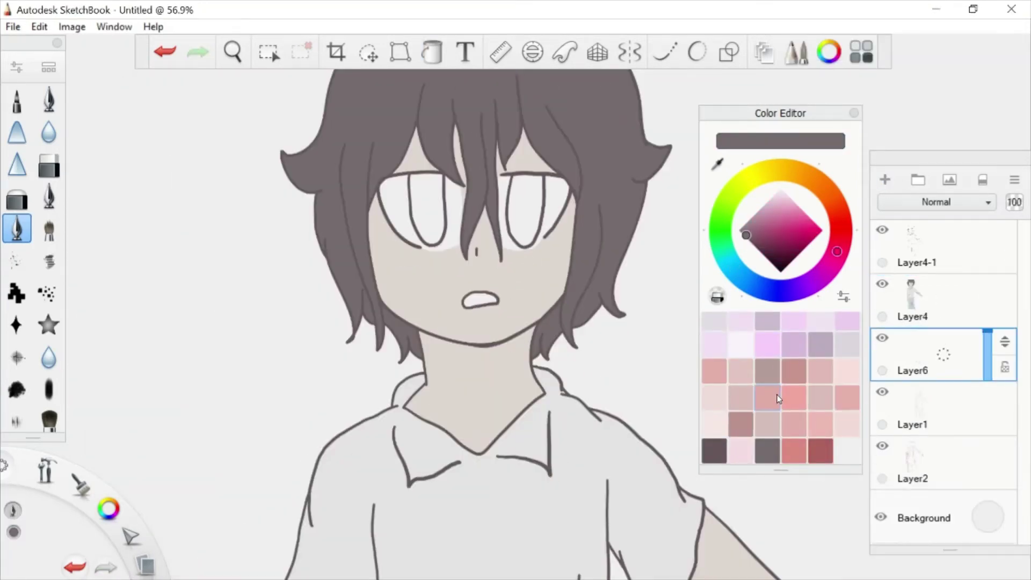
# Paint the iris of the right-hand eye solid light teal on the new Layer6 with the inking pen
pyautogui.scroll(-1, 817, 400)
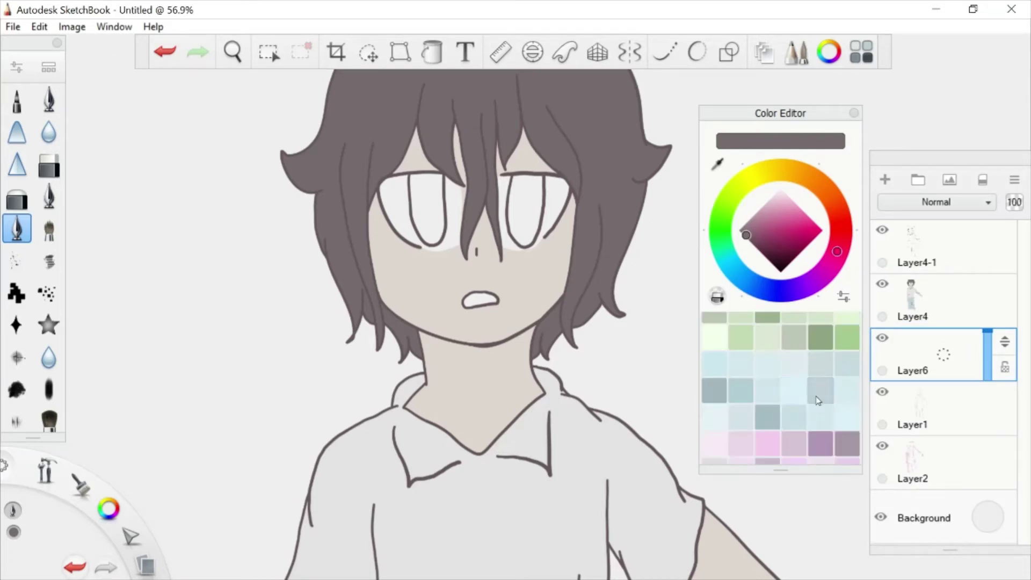
pyautogui.click(799, 388)
pyautogui.scroll(5, 548, 178)
pyautogui.click(48, 99)
pyautogui.moveTo(400, 164); pyautogui.dragTo(486, 376)
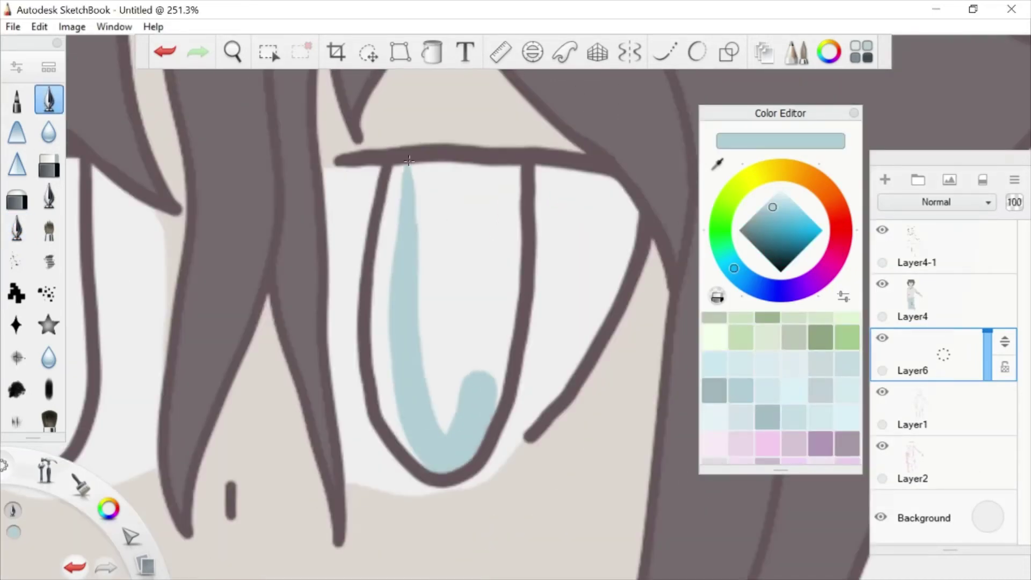
pyautogui.moveTo(505, 172); pyautogui.dragTo(459, 264)
pyautogui.hotkey('ctrl', 'z')
pyautogui.hotkey('ctrl', 'z')
pyautogui.moveTo(395, 166)
pyautogui.mouseDown()
pyautogui.moveTo(494, 403)
pyautogui.moveTo(517, 186)
pyautogui.moveTo(408, 441)
pyautogui.moveTo(440, 445)
pyautogui.mouseUp()
pyautogui.scroll(-3, 442, 301)
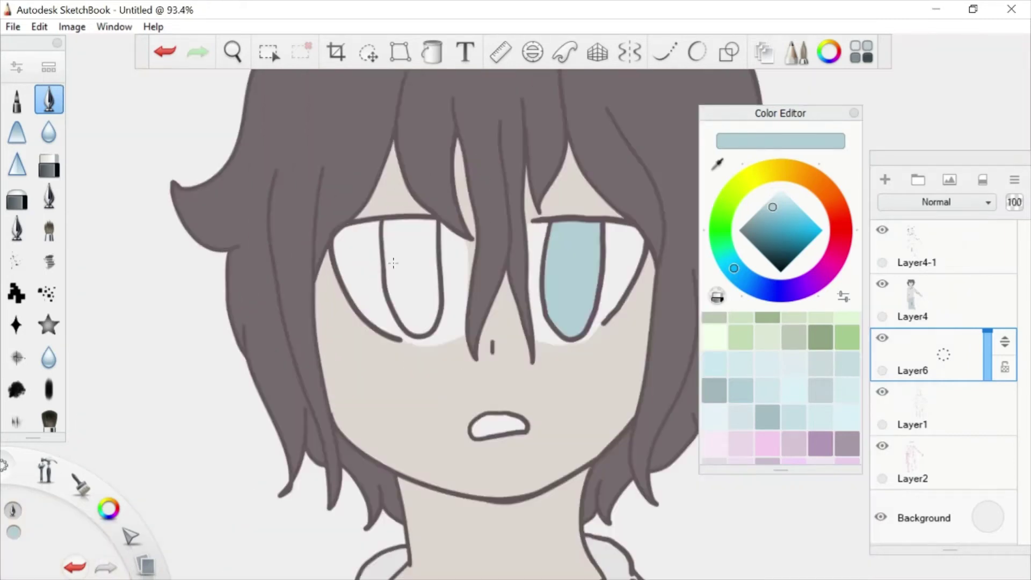
# Paint the iris of the left-hand eye in the same light teal
pyautogui.scroll(2, 382, 215)
pyautogui.moveTo(426, 369)
pyautogui.mouseDown()
pyautogui.moveTo(382, 186)
pyautogui.moveTo(451, 230)
pyautogui.moveTo(424, 349)
pyautogui.moveTo(387, 199)
pyautogui.mouseUp()
pyautogui.scroll(-3, 283, 494)
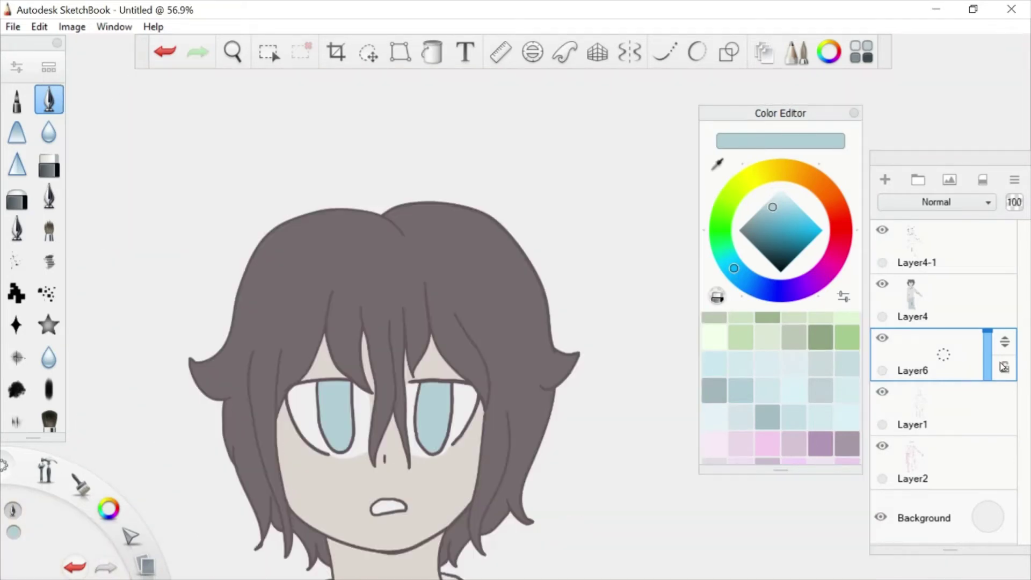
# Lock Layer6's transparency and softly shade the lower part of both irises with greyish purple
pyautogui.scroll(-3, 804, 437)
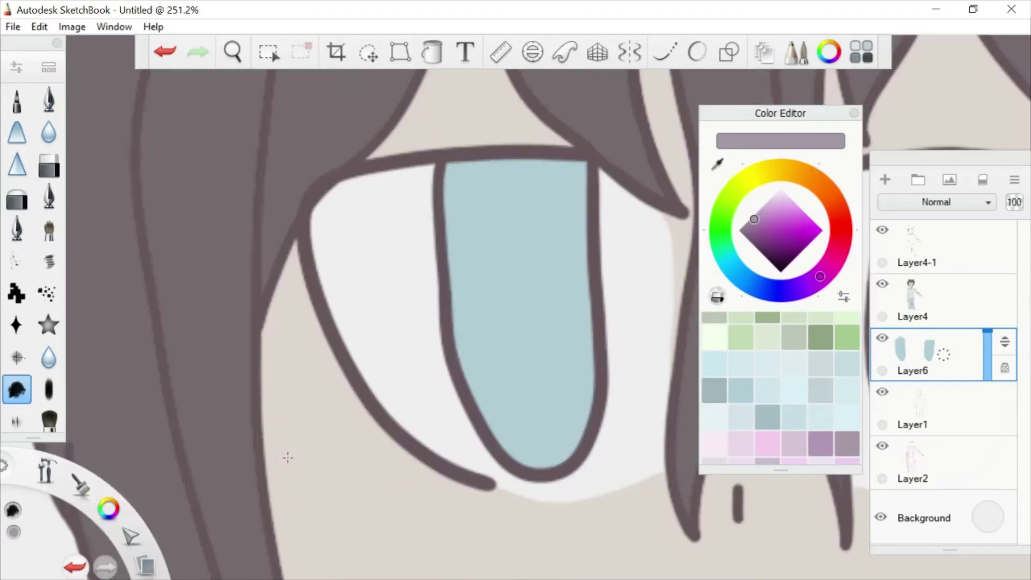
pyautogui.moveTo(558, 457)
pyautogui.mouseDown()
pyautogui.moveTo(516, 424)
pyautogui.moveTo(483, 333)
pyautogui.mouseUp()
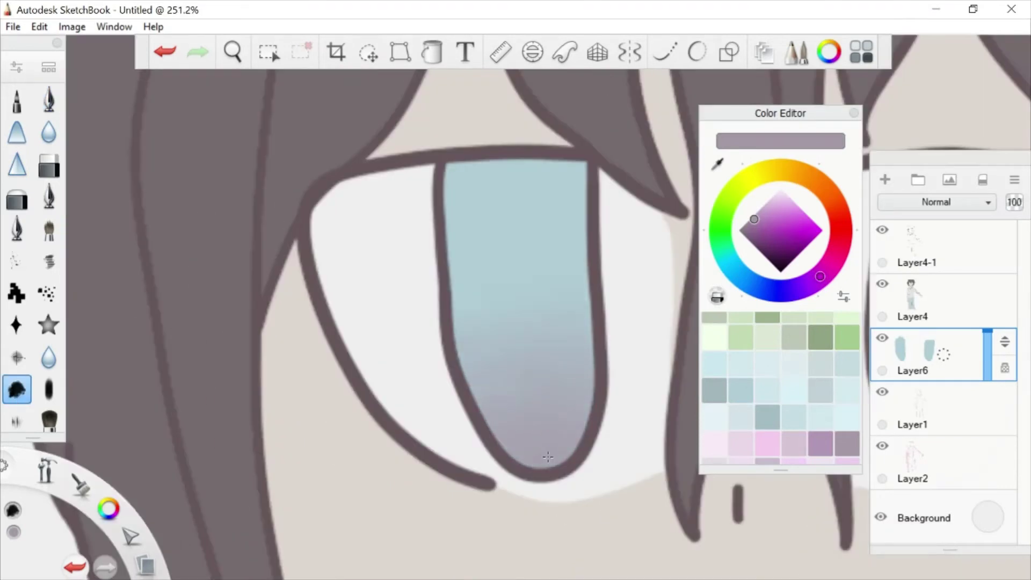
pyautogui.scroll(-2, 427, 405)
pyautogui.scroll(-2, 426, 405)
# Deepen the bottoms of the irises with a darker purple
pyautogui.click(754, 235)
pyautogui.scroll(3, 515, 408)
pyautogui.moveTo(483, 386); pyautogui.dragTo(569, 398)
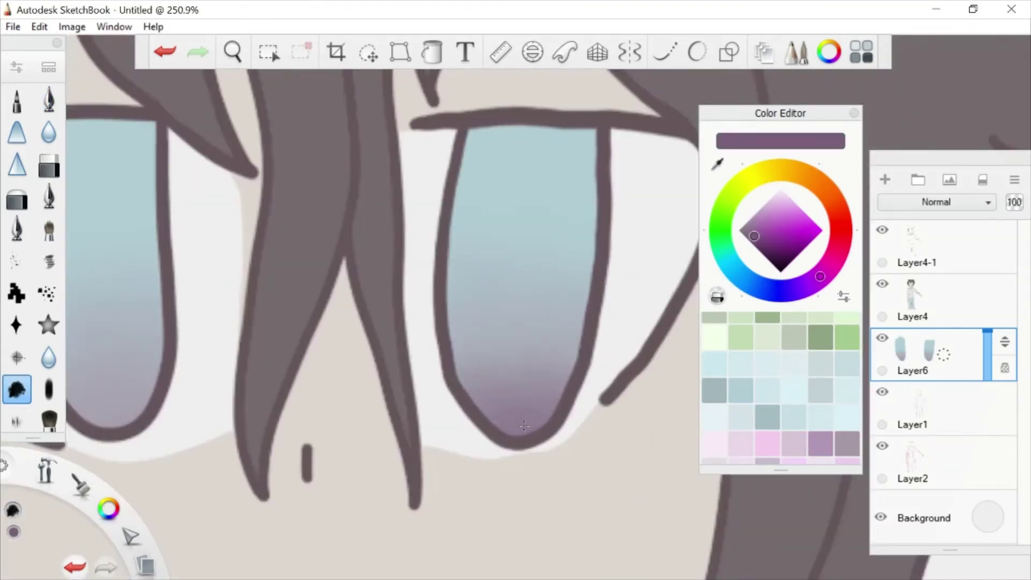
pyautogui.scroll(-2, 352, 374)
pyautogui.scroll(5, 351, 374)
pyautogui.scroll(-7, 352, 374)
# Shade the lowest tips of the irises with soft black
pyautogui.scroll(7, 564, 333)
pyautogui.click(776, 267)
pyautogui.moveTo(532, 285)
pyautogui.mouseDown()
pyautogui.moveTo(546, 288)
pyautogui.moveTo(545, 320)
pyautogui.mouseUp()
pyautogui.scroll(-7, 545, 320)
pyautogui.scroll(7, 358, 369)
pyautogui.moveTo(279, 311)
pyautogui.mouseDown()
pyautogui.moveTo(349, 301)
pyautogui.moveTo(376, 253)
pyautogui.mouseUp()
pyautogui.scroll(-2, 376, 252)
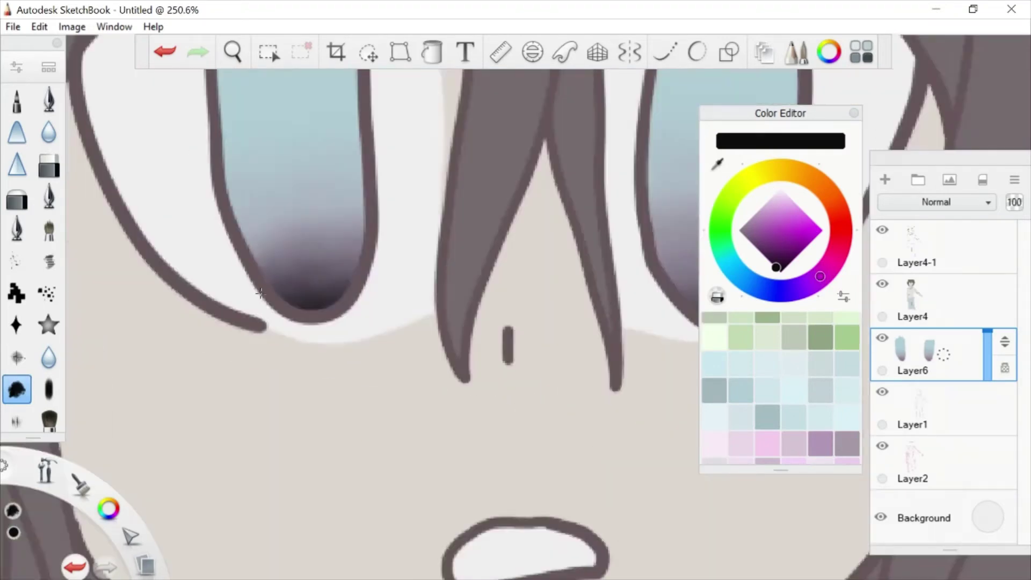
pyautogui.moveTo(537, 312)
pyautogui.mouseDown()
pyautogui.moveTo(564, 274)
pyautogui.moveTo(558, 301)
pyautogui.moveTo(537, 242)
pyautogui.mouseUp()
# Sample the dark mauve of the line art and blend it over the lower ends of both irises
pyautogui.keyDown('alt'); pyautogui.click(534, 329); pyautogui.keyUp('alt')
pyautogui.scroll(-2, 537, 242)
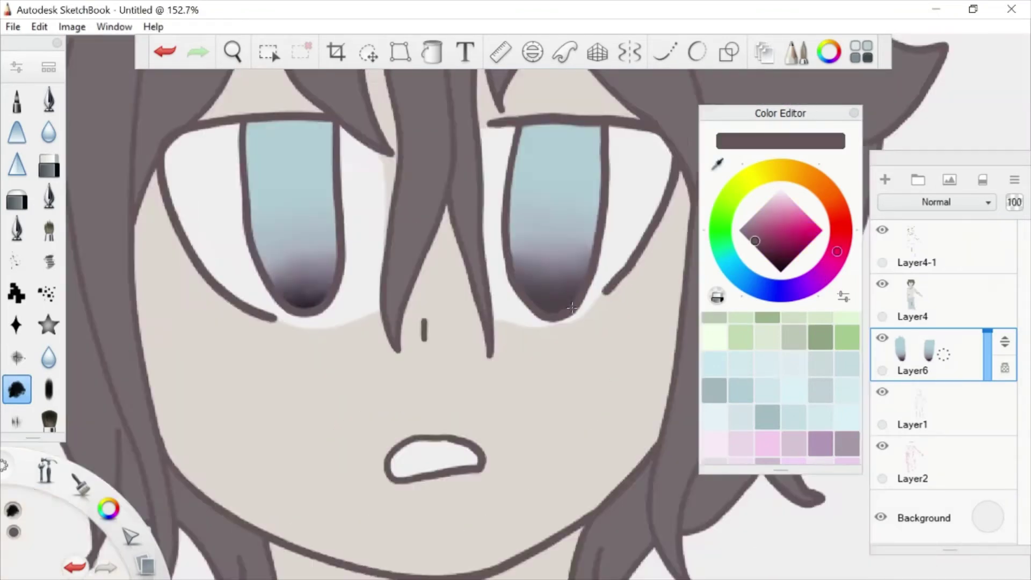
pyautogui.scroll(2, 434, 386)
pyautogui.moveTo(408, 370); pyautogui.dragTo(434, 385)
pyautogui.scroll(-6, 433, 385)
pyautogui.scroll(3, 284, 236)
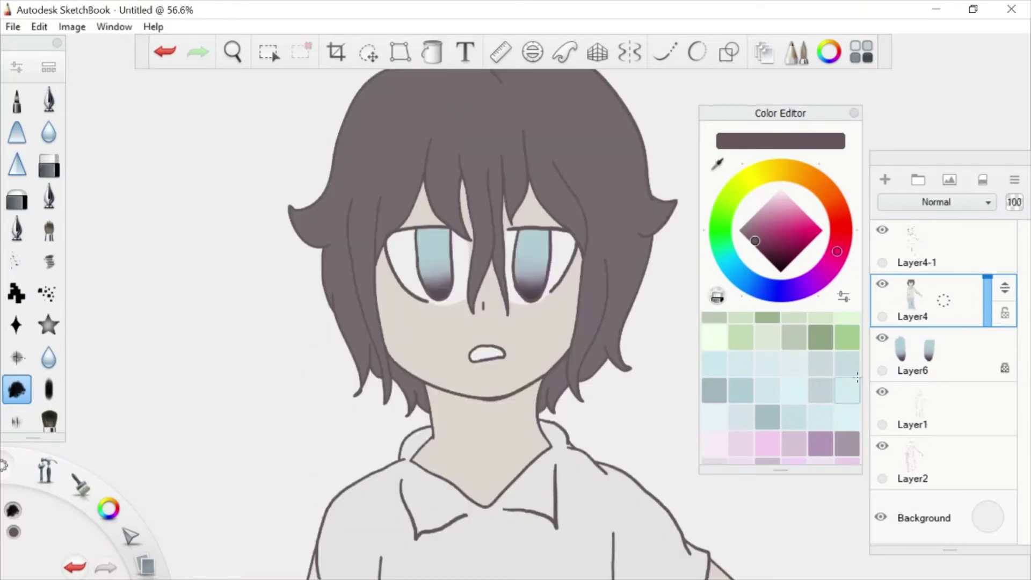
# Colour the inside of the mouth light pink on Layer4
pyautogui.scroll(2, 484, 354)
pyautogui.moveTo(408, 268); pyautogui.dragTo(435, 271)
pyautogui.scroll(-2, 421, 272)
# Select the character's hair and skin areas on Layer4 with the Magic Wand
pyautogui.click(268, 52)
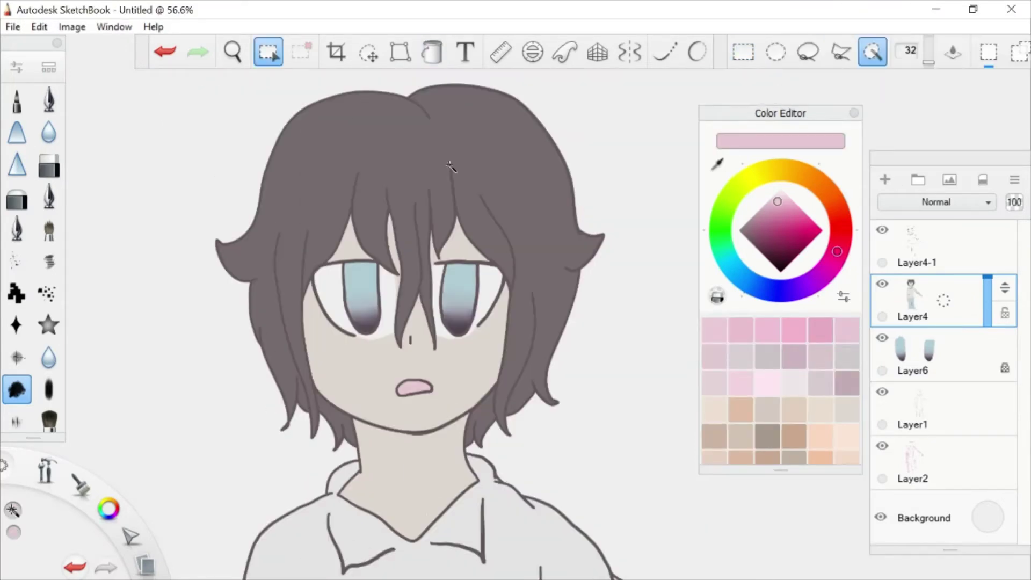
pyautogui.click(456, 124)
pyautogui.moveTo(721, 65); pyautogui.dragTo(293, 88)
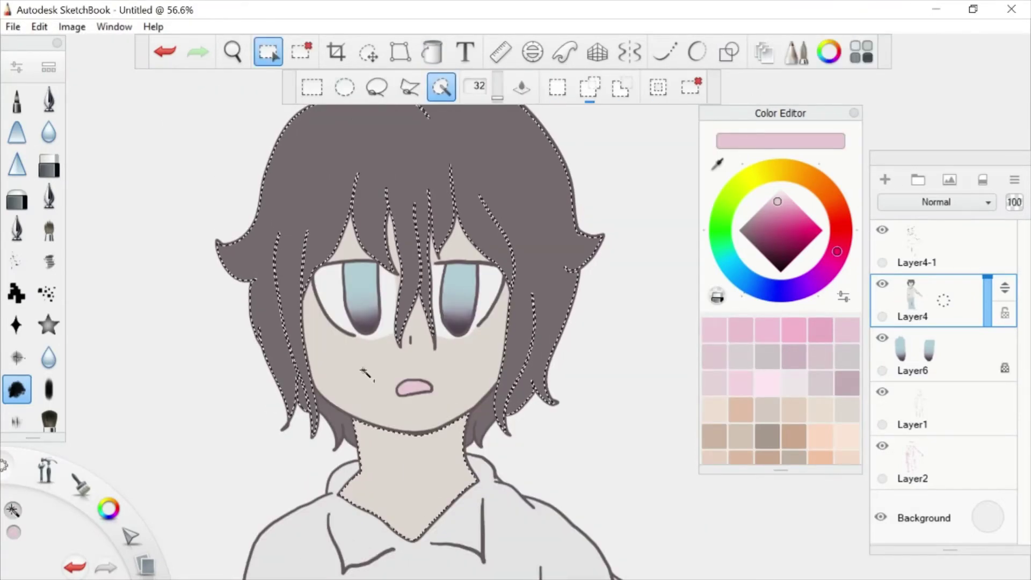
pyautogui.scroll(3, 376, 242)
pyautogui.scroll(-5, 438, 295)
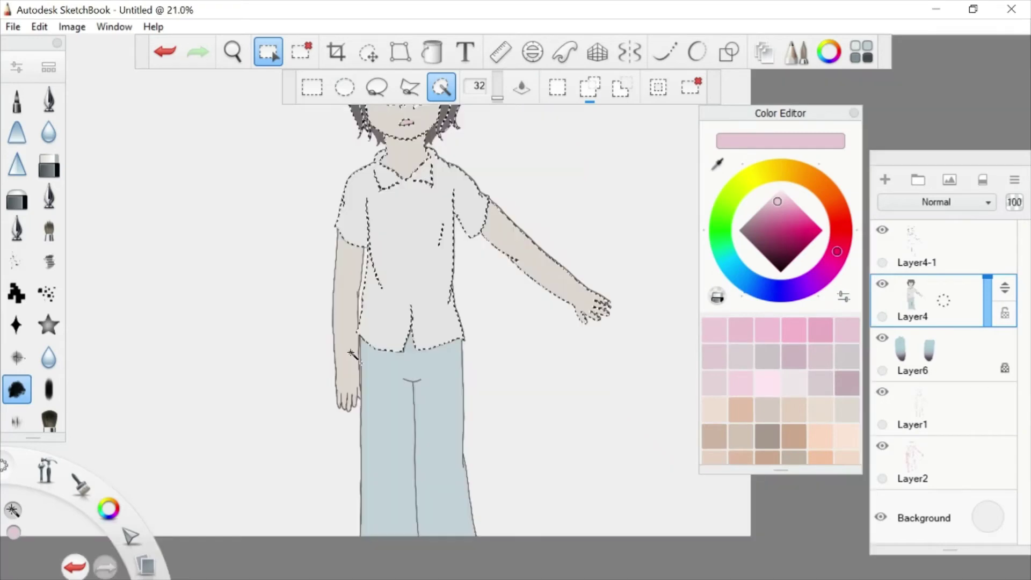
pyautogui.press('f')
pyautogui.scroll(2, 510, 321)
# Add a shading layer above Layer4, try Hard Light blending, and set its blend mode to Darken
pyautogui.click(936, 202)
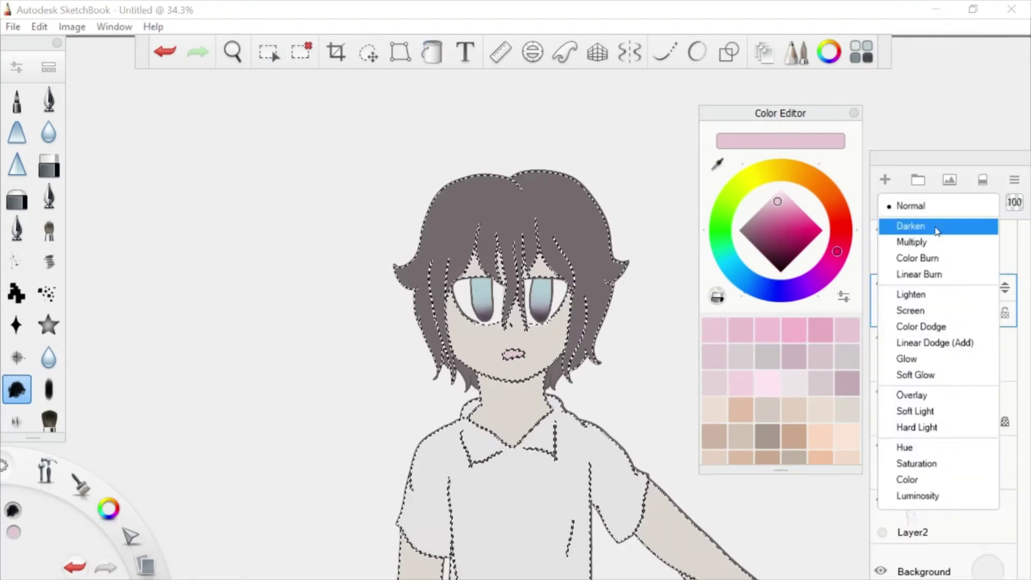
pyautogui.click(917, 427)
pyautogui.scroll(7, 530, 371)
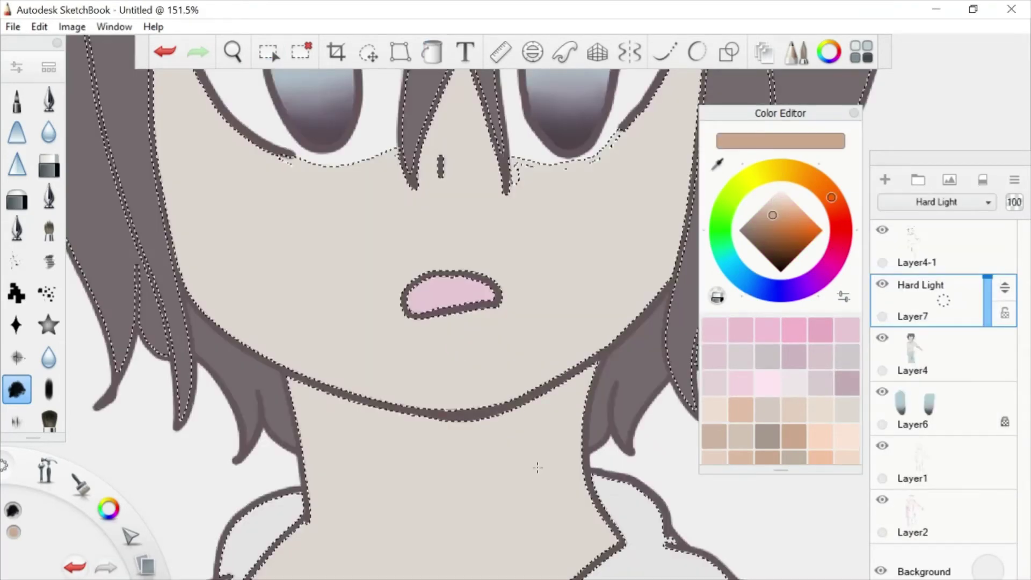
pyautogui.hotkey('ctrl', 'z')
pyautogui.scroll(4, 537, 467)
pyautogui.click(936, 202)
pyautogui.click(911, 225)
pyautogui.scroll(-7, 395, 349)
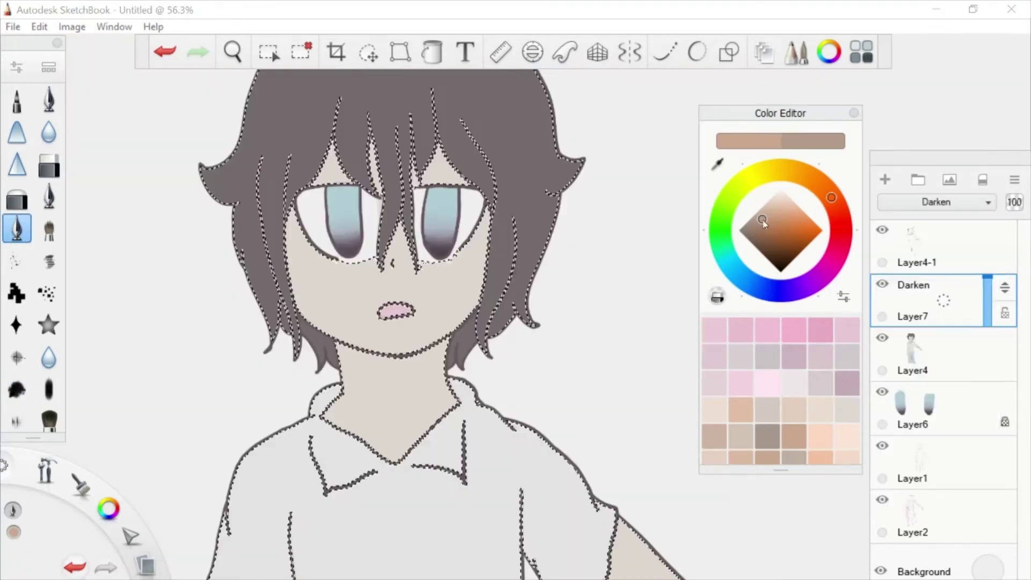
pyautogui.scroll(-3, 768, 379)
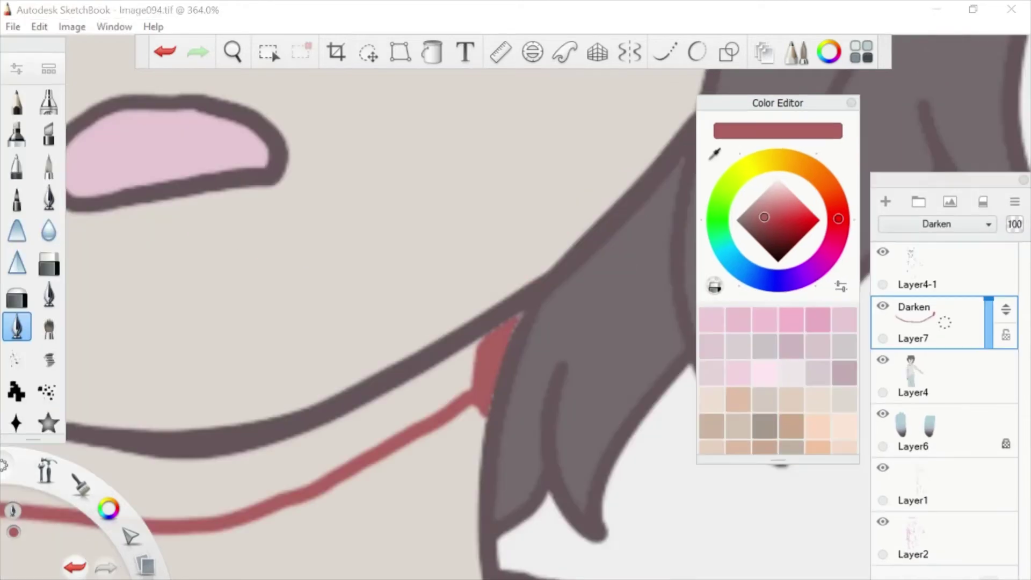
# Paint a solid muted red shadow band across the neck directly under the chin on Layer7
pyautogui.moveTo(392, 430); pyautogui.dragTo(490, 373)
pyautogui.moveTo(478, 408); pyautogui.dragTo(263, 470)
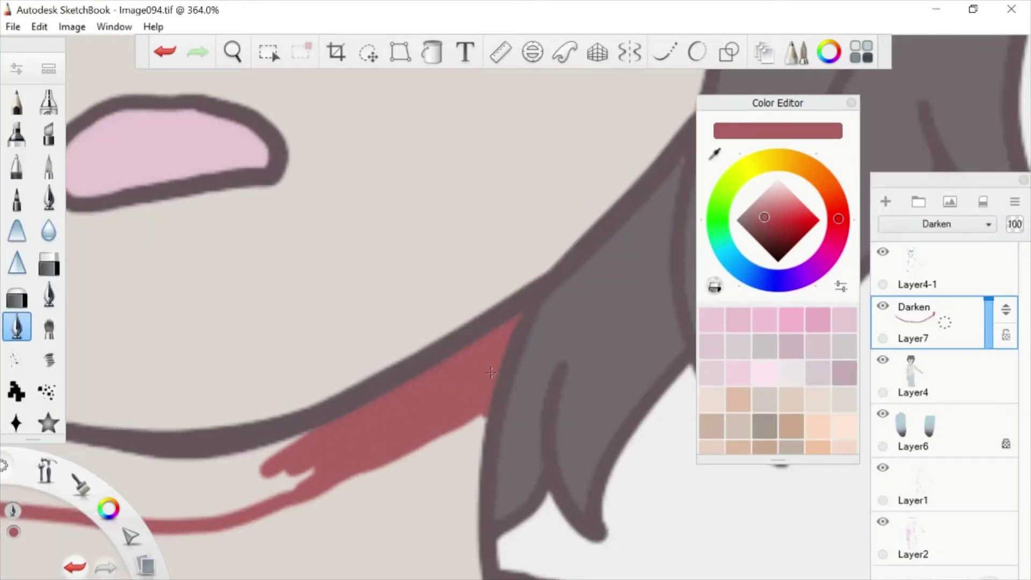
pyautogui.scroll(-5, 491, 372)
pyautogui.scroll(5, 215, 376)
pyautogui.moveTo(171, 309)
pyautogui.mouseDown()
pyautogui.moveTo(209, 359)
pyautogui.moveTo(437, 433)
pyautogui.moveTo(314, 370)
pyautogui.moveTo(470, 400)
pyautogui.mouseUp()
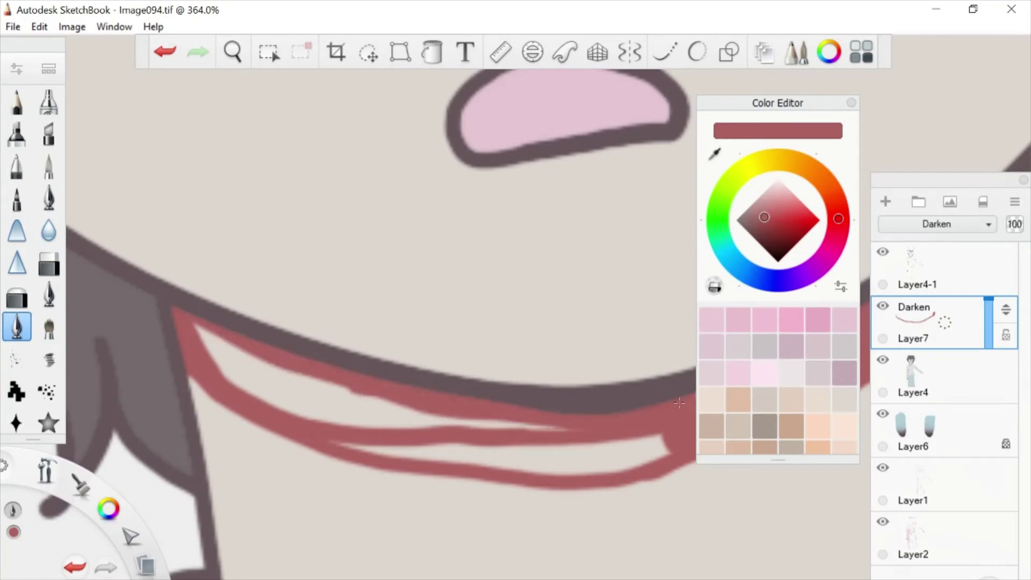
pyautogui.scroll(-2, 678, 403)
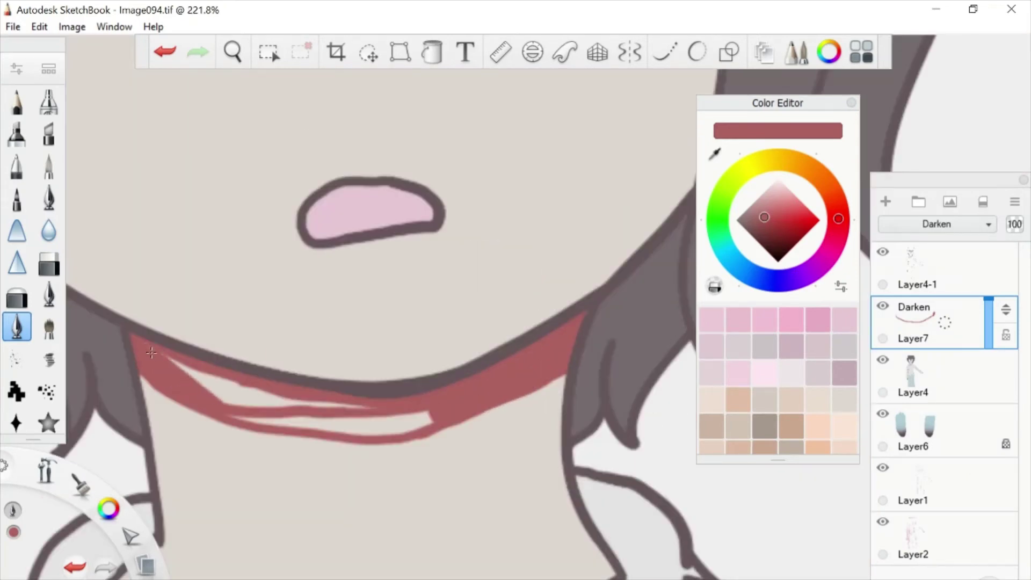
pyautogui.moveTo(150, 351)
pyautogui.mouseDown()
pyautogui.moveTo(322, 404)
pyautogui.moveTo(427, 416)
pyautogui.mouseUp()
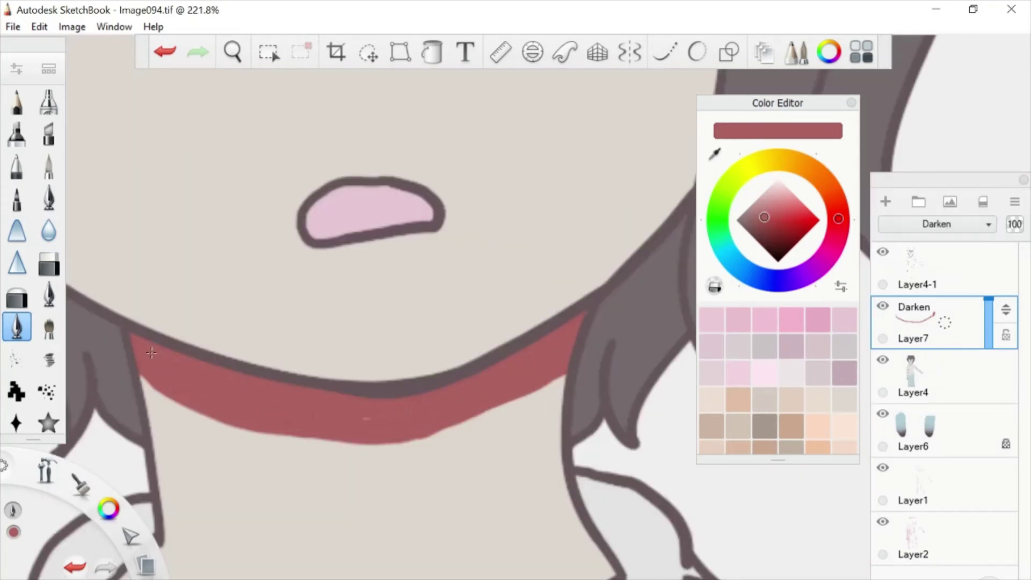
# Shade the forehead skin with muted red along the fringe above the left eye and in the narrow gap between the hair strands
pyautogui.scroll(-6, 152, 352)
pyautogui.scroll(8, 376, 226)
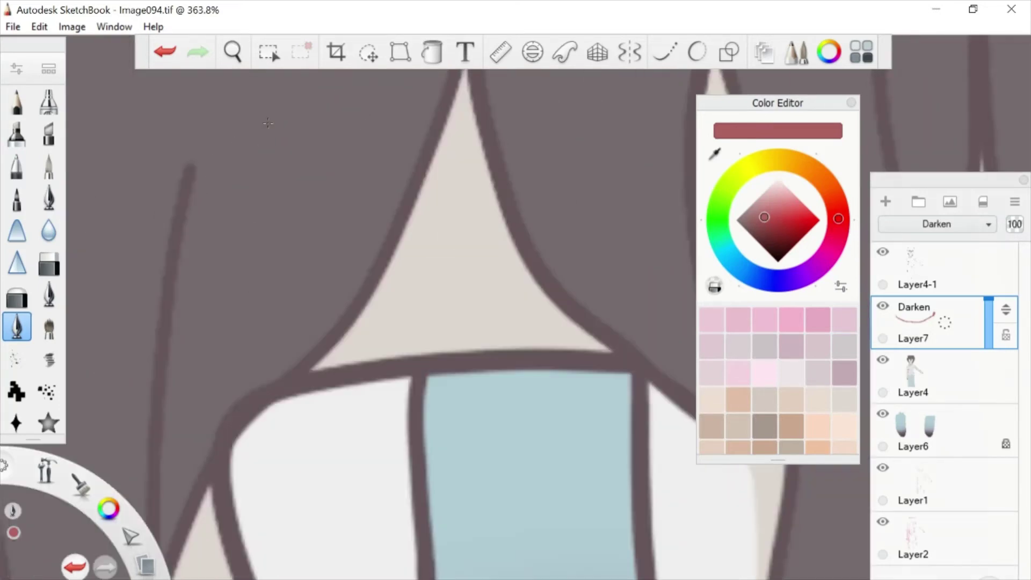
pyautogui.moveTo(317, 367)
pyautogui.mouseDown()
pyautogui.moveTo(465, 76)
pyautogui.moveTo(349, 354)
pyautogui.mouseUp()
pyautogui.scroll(-5, 225, 330)
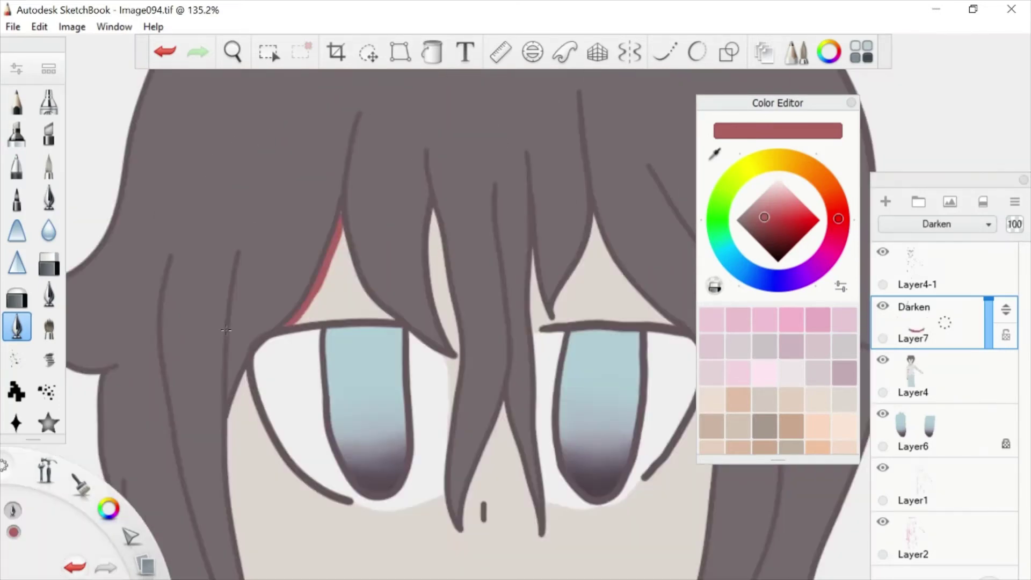
pyautogui.scroll(3, 225, 329)
pyautogui.moveTo(422, 177); pyautogui.dragTo(502, 312)
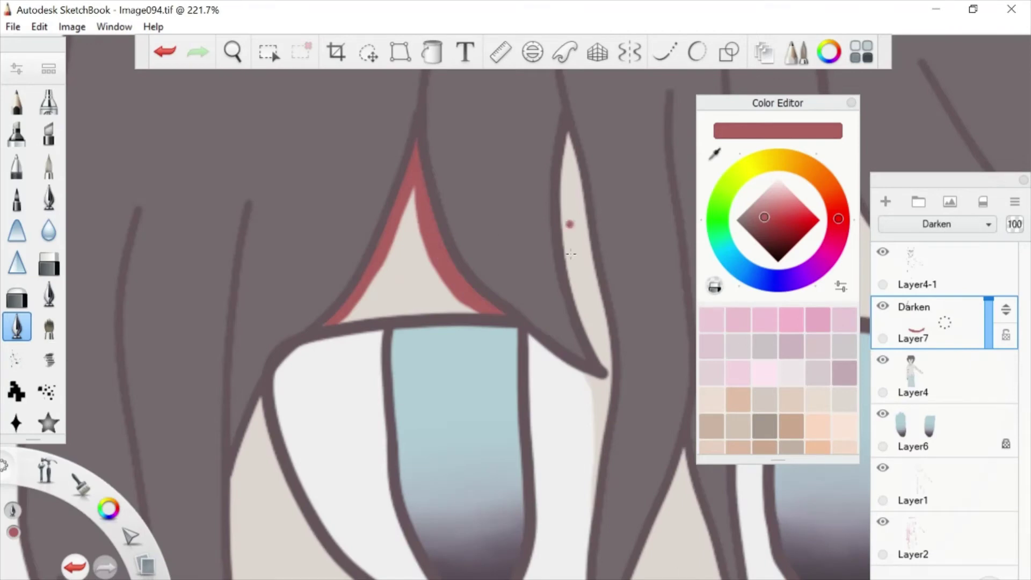
pyautogui.moveTo(600, 359)
pyautogui.mouseDown()
pyautogui.moveTo(568, 140)
pyautogui.moveTo(603, 369)
pyautogui.mouseUp()
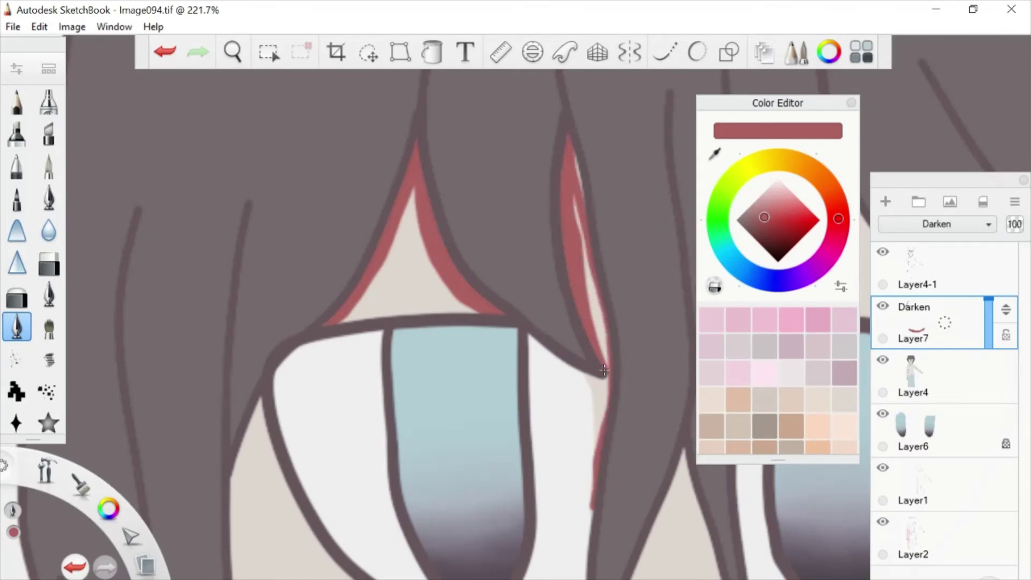
pyautogui.click(56, 263)
pyautogui.click(17, 326)
pyautogui.moveTo(602, 446); pyautogui.dragTo(579, 155)
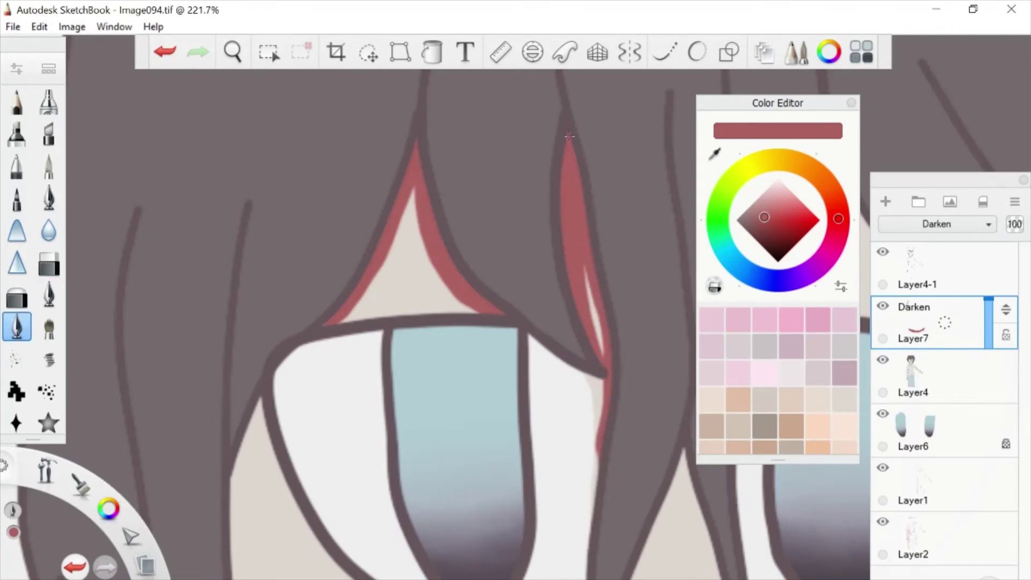
# Shade the skin with muted red along the hair above the right eye and beside the outer corners of both eyes
pyautogui.scroll(-5, 579, 156)
pyautogui.scroll(5, 445, 175)
pyautogui.moveTo(445, 175)
pyautogui.mouseDown()
pyautogui.moveTo(412, 376)
pyautogui.moveTo(371, 139)
pyautogui.mouseUp()
pyautogui.scroll(-5, 412, 322)
pyautogui.scroll(6, 376, 322)
pyautogui.moveTo(381, 210)
pyautogui.mouseDown()
pyautogui.moveTo(426, 327)
pyautogui.moveTo(540, 118)
pyautogui.moveTo(547, 75)
pyautogui.mouseUp()
pyautogui.scroll(-5, 547, 81)
pyautogui.scroll(3, 378, 255)
pyautogui.moveTo(379, 255); pyautogui.dragTo(490, 368)
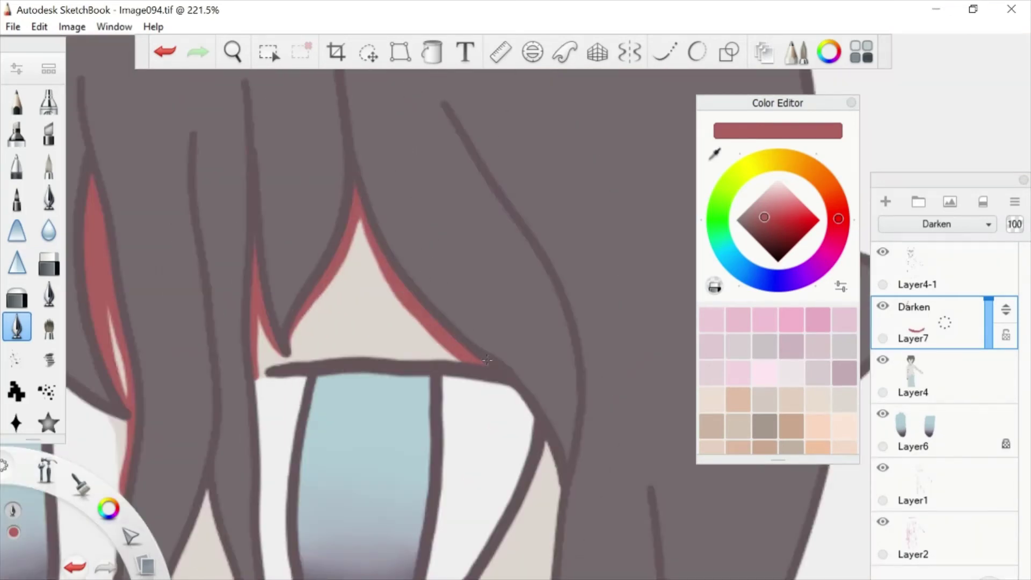
pyautogui.scroll(-5, 504, 349)
pyautogui.scroll(4, 619, 280)
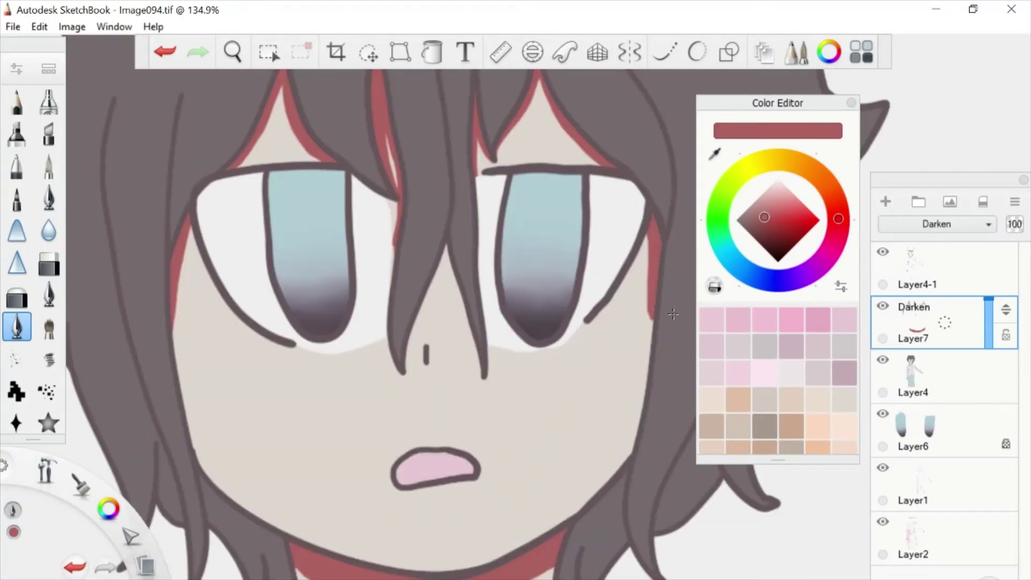
# Shade the outstretched arm with a muted red band along the edge of the shirt sleeve
pyautogui.scroll(-5, 651, 305)
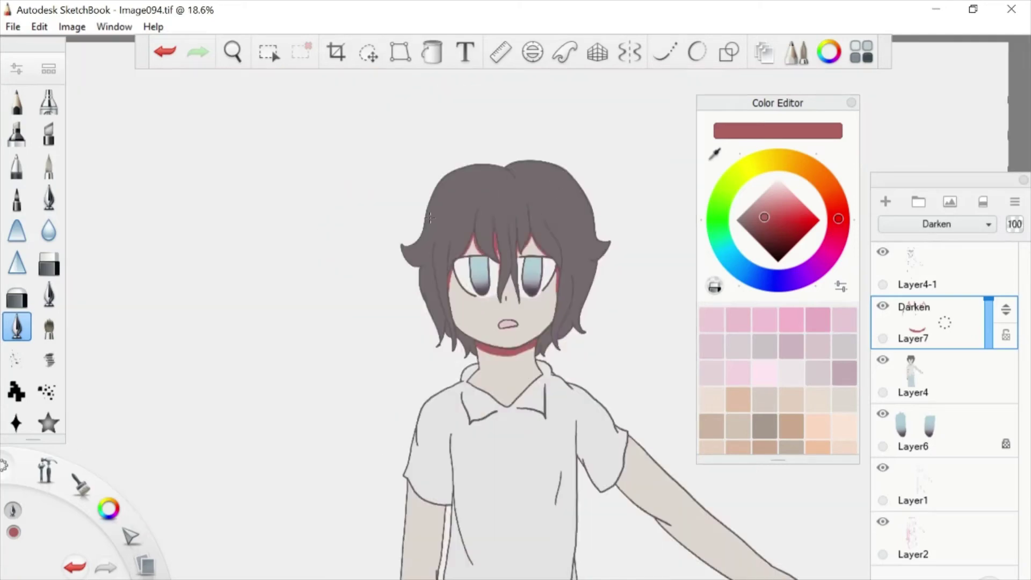
pyautogui.scroll(4, 322, 478)
pyautogui.scroll(2, 477, 375)
pyautogui.moveTo(290, 263)
pyautogui.mouseDown()
pyautogui.moveTo(300, 333)
pyautogui.moveTo(562, 454)
pyautogui.moveTo(344, 376)
pyautogui.moveTo(294, 312)
pyautogui.moveTo(290, 269)
pyautogui.mouseUp()
pyautogui.scroll(-2, 471, 372)
pyautogui.moveTo(396, 414)
pyautogui.mouseDown()
pyautogui.moveTo(425, 360)
pyautogui.moveTo(450, 200)
pyautogui.moveTo(433, 299)
pyautogui.mouseUp()
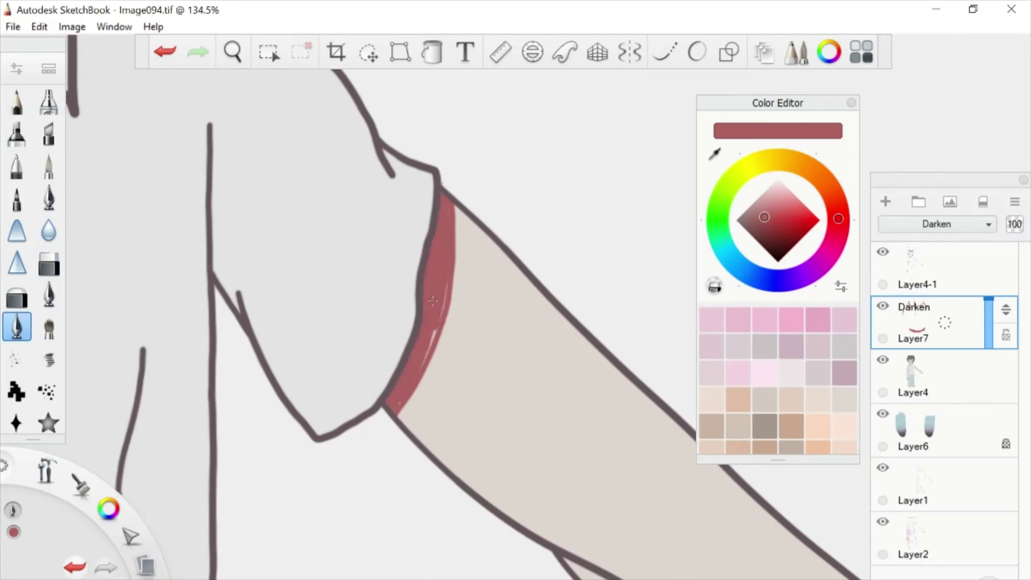
pyautogui.scroll(3, 446, 301)
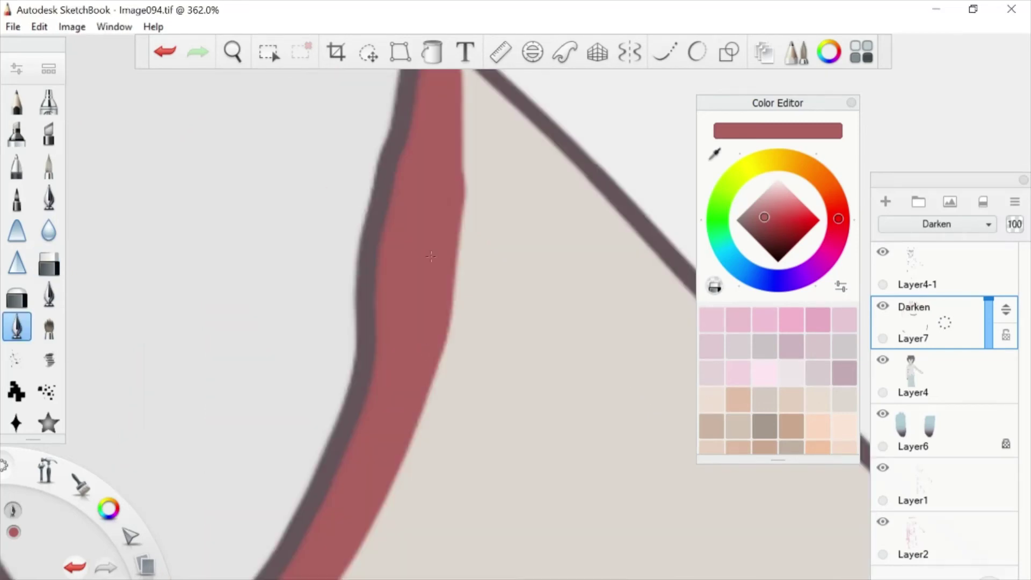
pyautogui.scroll(-7, 484, 322)
pyautogui.scroll(-3, 797, 370)
pyautogui.scroll(3, 797, 369)
pyautogui.click(818, 399)
pyautogui.scroll(6, 336, 336)
pyautogui.moveTo(328, 205)
pyautogui.mouseDown()
pyautogui.moveTo(355, 424)
pyautogui.moveTo(395, 454)
pyautogui.mouseUp()
pyautogui.moveTo(989, 300); pyautogui.dragTo(988, 340)
pyautogui.hotkey('ctrl', 'z')
pyautogui.hotkey('ctrl', 'z')
# Shade the trousers in dark grey-blue along the shirt's front slit and under the right half of its hem
pyautogui.click(714, 154)
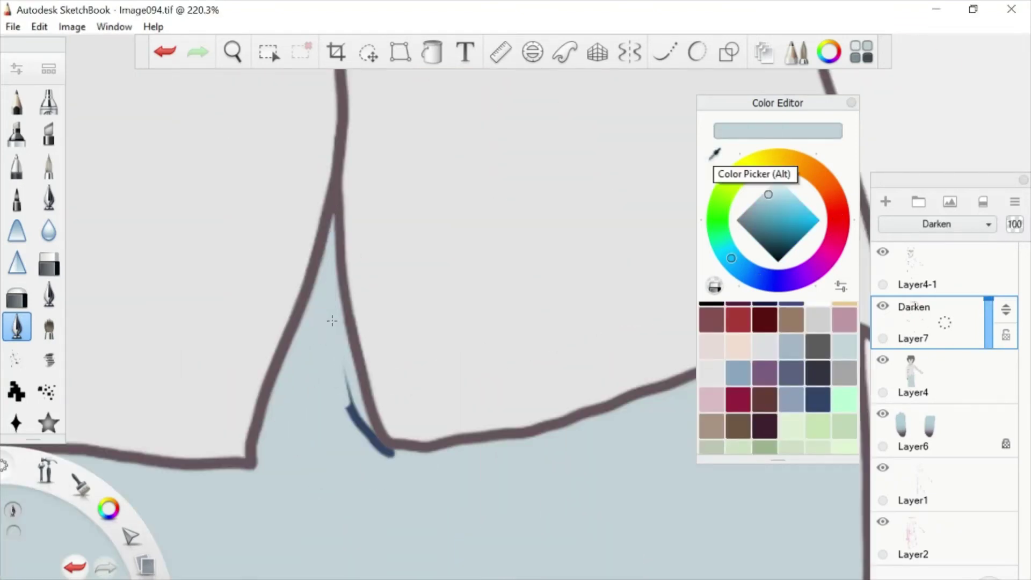
pyautogui.click(332, 222)
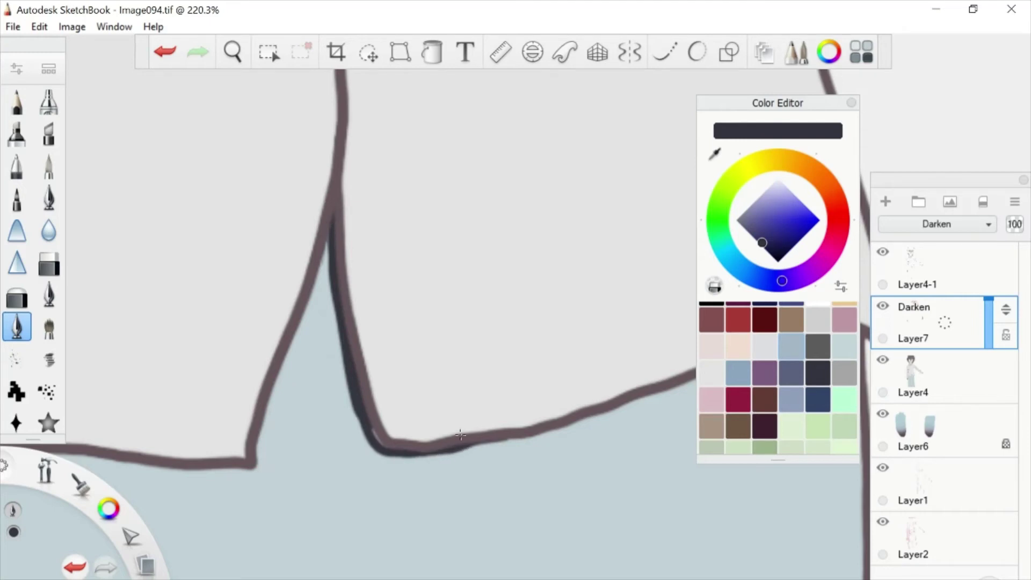
pyautogui.scroll(-3, 778, 376)
pyautogui.moveTo(564, 301); pyautogui.dragTo(365, 295)
pyautogui.moveTo(652, 344)
pyautogui.mouseDown()
pyautogui.moveTo(353, 431)
pyautogui.moveTo(194, 455)
pyautogui.mouseUp()
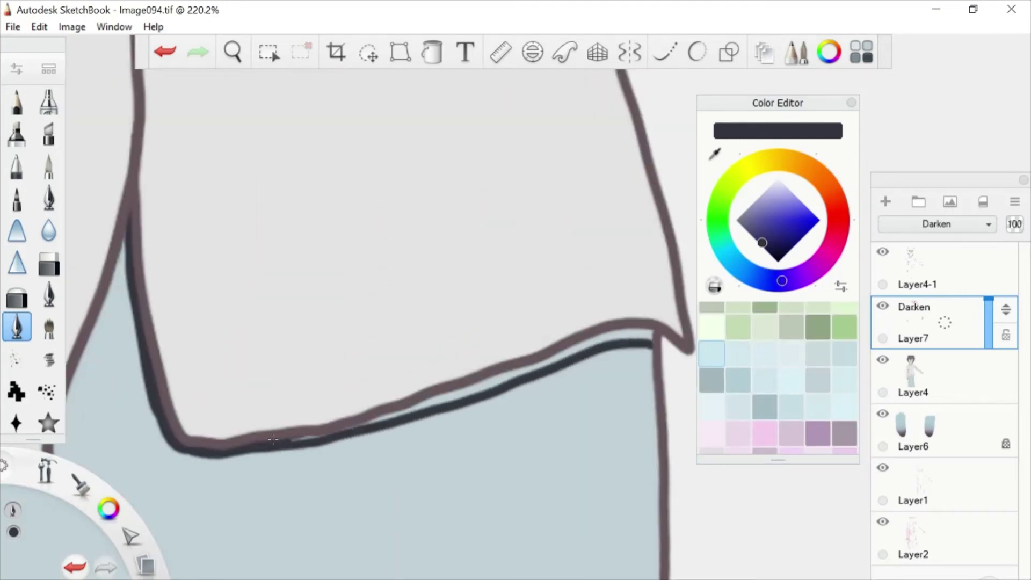
pyautogui.moveTo(585, 342); pyautogui.dragTo(440, 400)
# Outline and fill a dark grey-blue shadow on the trousers under the left half of the shirt hem, thickening the slit's shadow
pyautogui.scroll(-3, 373, 274)
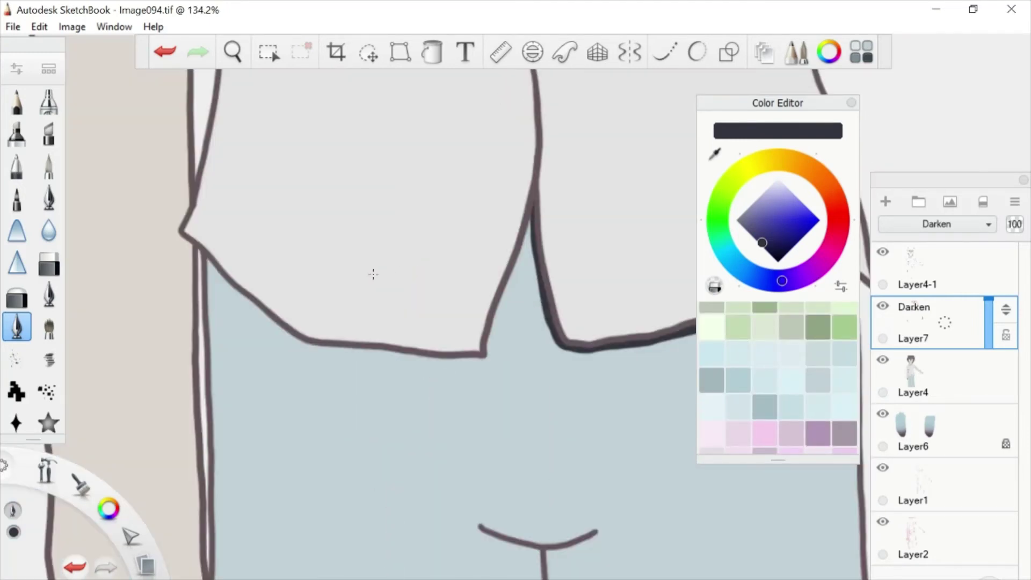
pyautogui.moveTo(204, 272); pyautogui.dragTo(581, 350)
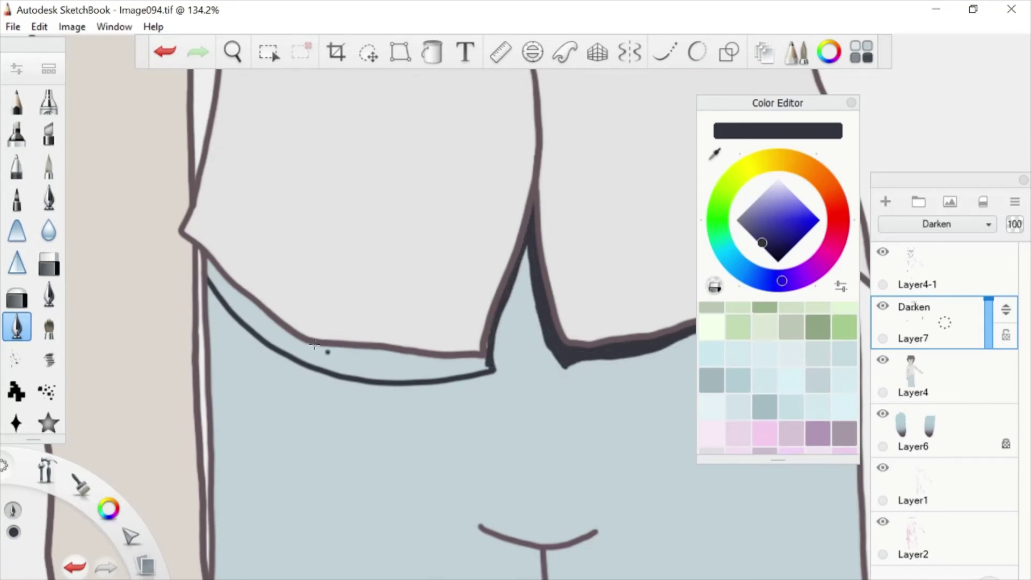
pyautogui.moveTo(210, 268); pyautogui.dragTo(214, 288)
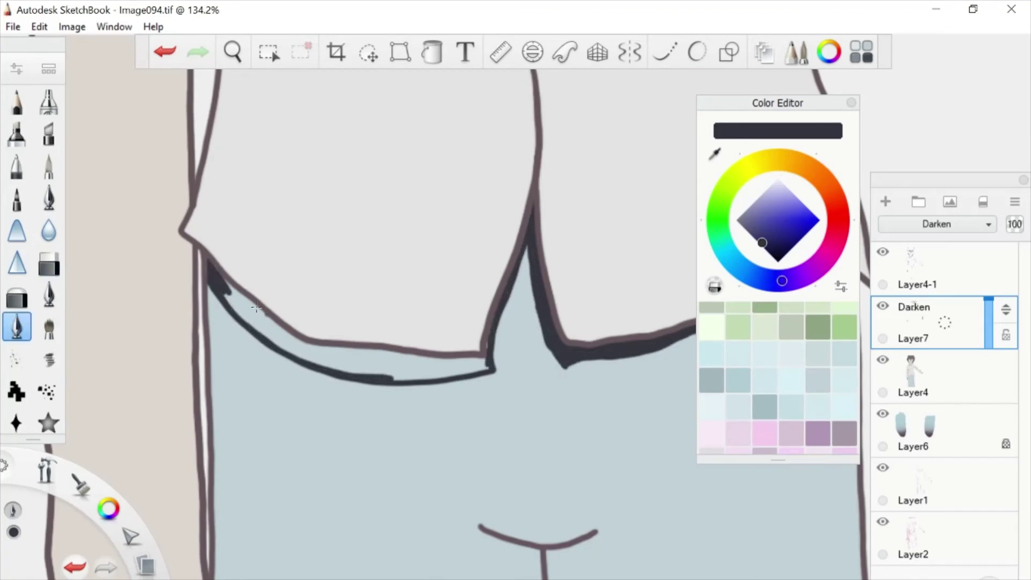
pyautogui.press('f')
pyautogui.click(430, 358)
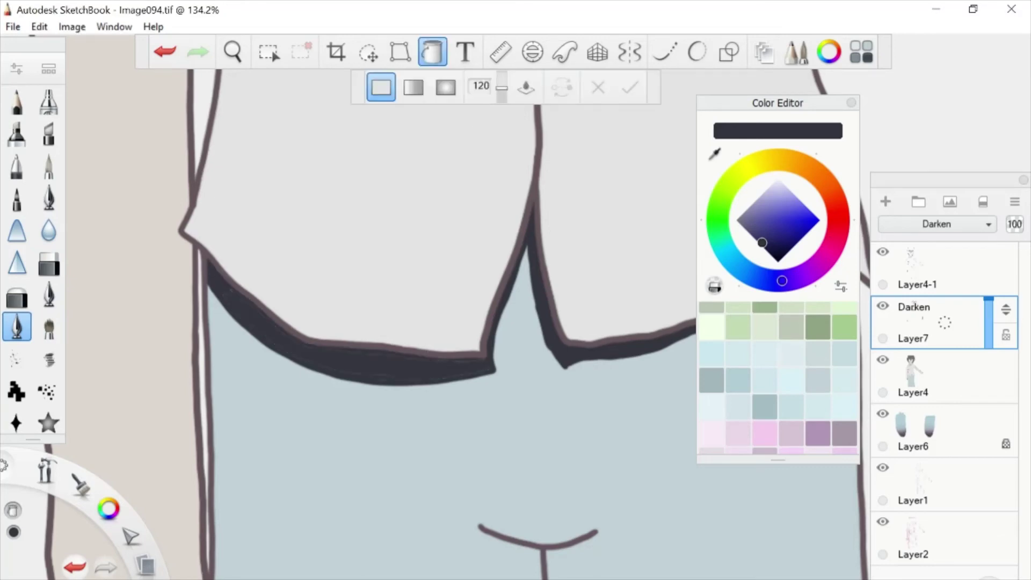
pyautogui.hotkey('ctrl', 'b')
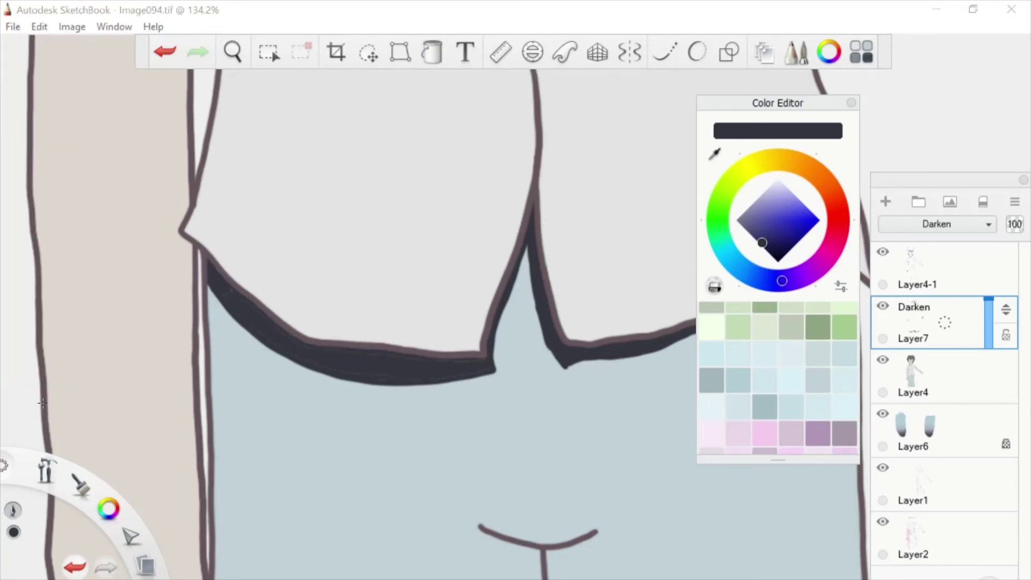
pyautogui.hotkey('ctrl', 'b')
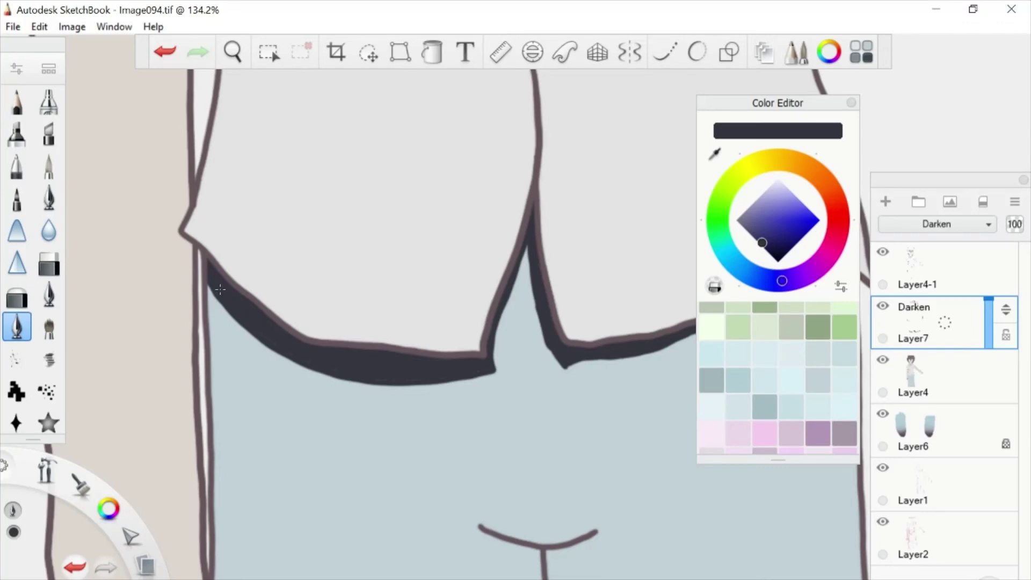
# Paint a tapering dark grey-blue shadow below the curved crotch fold, on both sides of the trousers' centre seam
pyautogui.scroll(-10, 221, 289)
pyautogui.scroll(15, 267, 269)
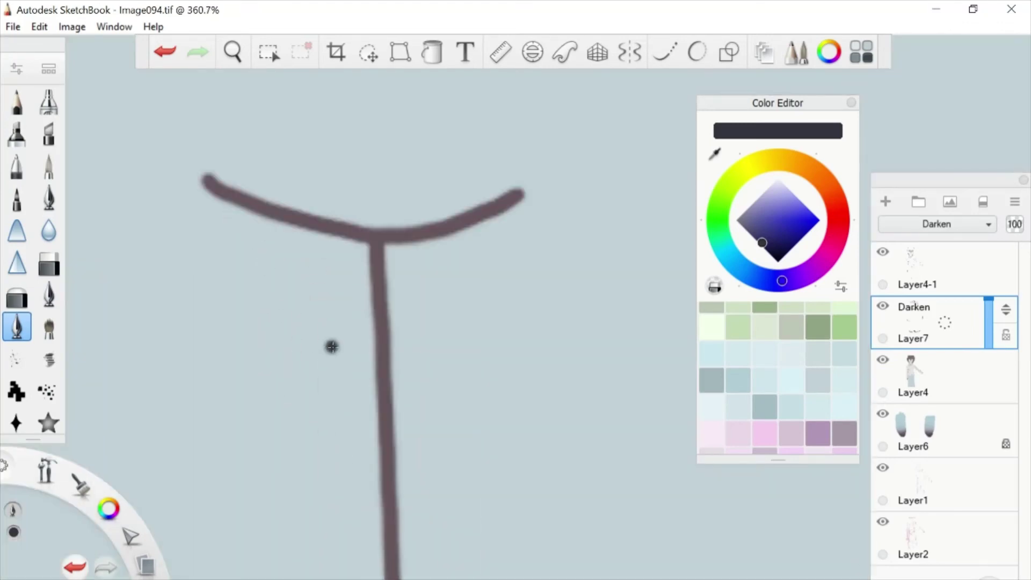
pyautogui.moveTo(228, 187)
pyautogui.mouseDown()
pyautogui.moveTo(370, 317)
pyautogui.moveTo(482, 203)
pyautogui.mouseUp()
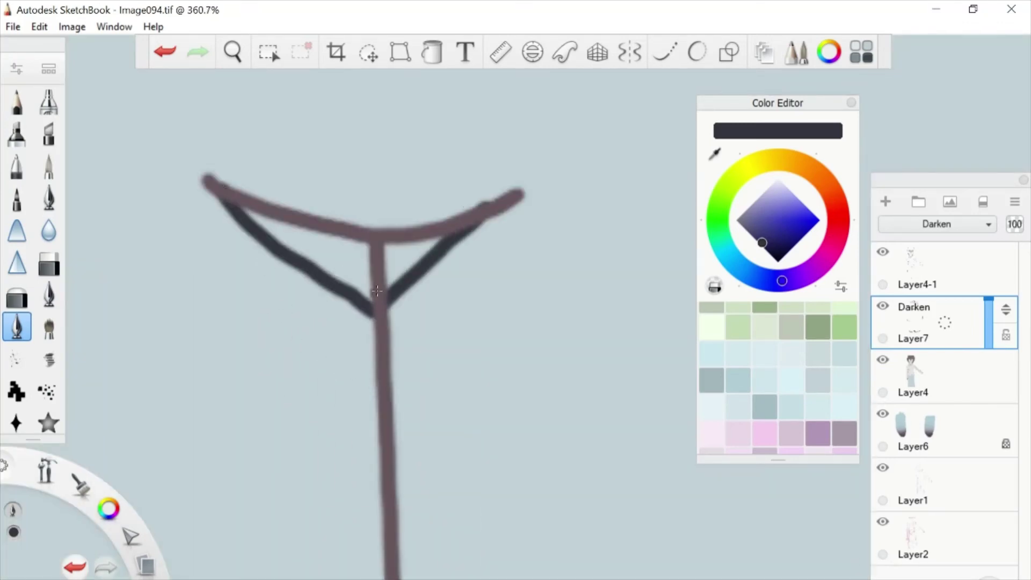
pyautogui.moveTo(236, 220); pyautogui.dragTo(272, 237)
pyautogui.press('e')
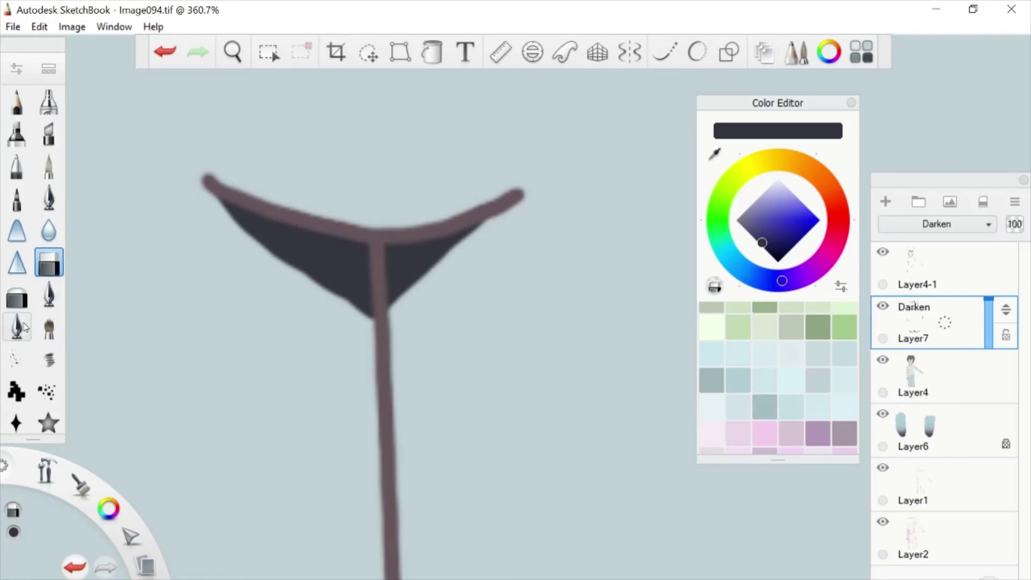
pyautogui.click(25, 327)
pyautogui.moveTo(491, 218); pyautogui.dragTo(408, 355)
pyautogui.moveTo(424, 279); pyautogui.dragTo(392, 462)
pyautogui.moveTo(284, 263)
pyautogui.mouseDown()
pyautogui.moveTo(376, 429)
pyautogui.moveTo(333, 279)
pyautogui.mouseUp()
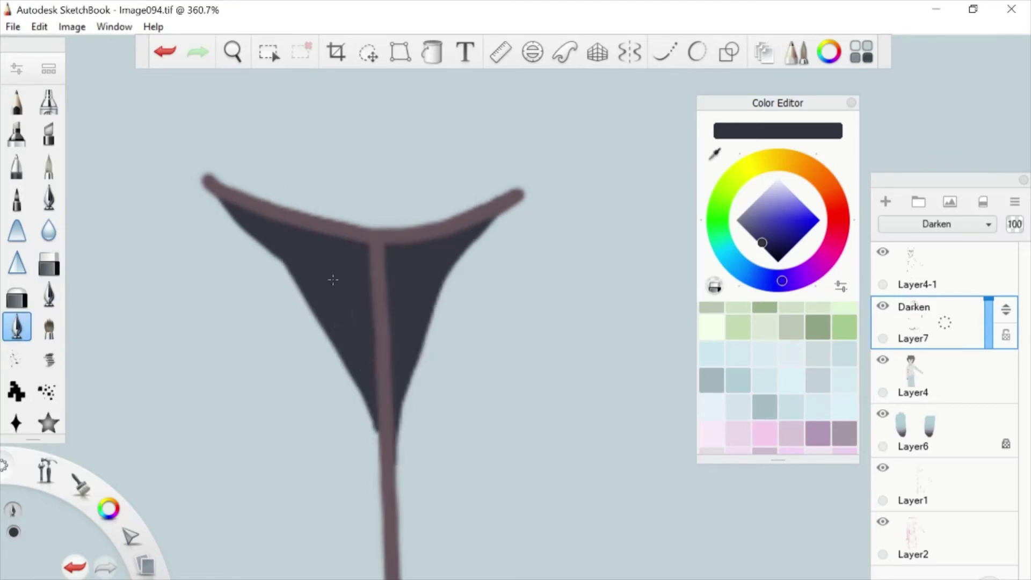
# Paint a narrow dark grey-blue shadow between the fold line and outline on the trousers' outer leg
pyautogui.scroll(-10, 333, 279)
pyautogui.scroll(10, 552, 361)
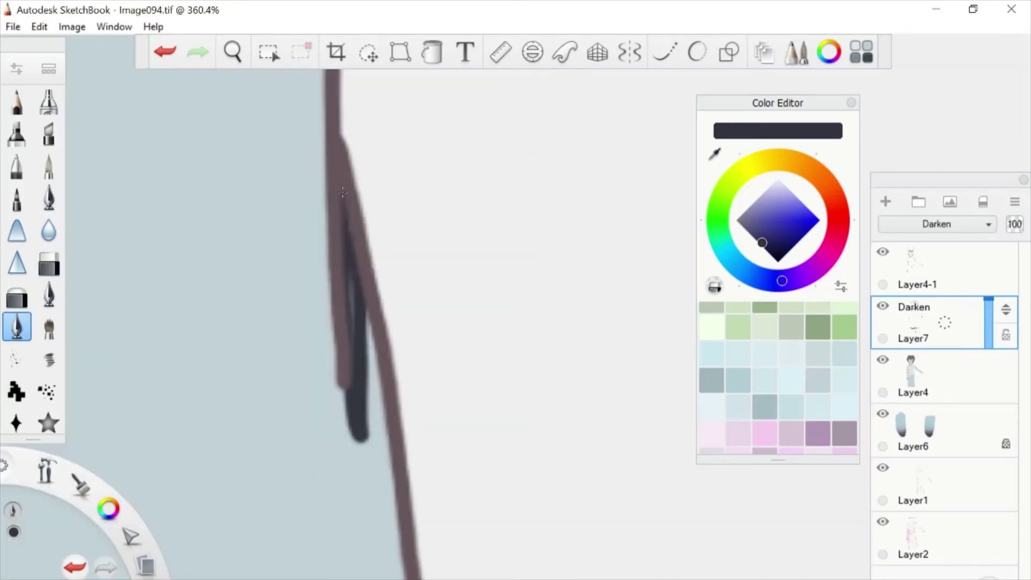
pyautogui.scroll(-5, 342, 191)
pyautogui.scroll(3, 353, 329)
# Change the brush colour to muted lavender-grey and paint thin shadows beneath and beside the shirt collar's edges
pyautogui.keyDown('alt'); pyautogui.click(353, 330); pyautogui.keyUp('alt')
pyautogui.scroll(4, 442, 451)
pyautogui.moveTo(486, 287)
pyautogui.mouseDown()
pyautogui.moveTo(158, 218)
pyautogui.moveTo(671, 405)
pyautogui.moveTo(290, 228)
pyautogui.mouseUp()
pyautogui.scroll(-3, 590, 236)
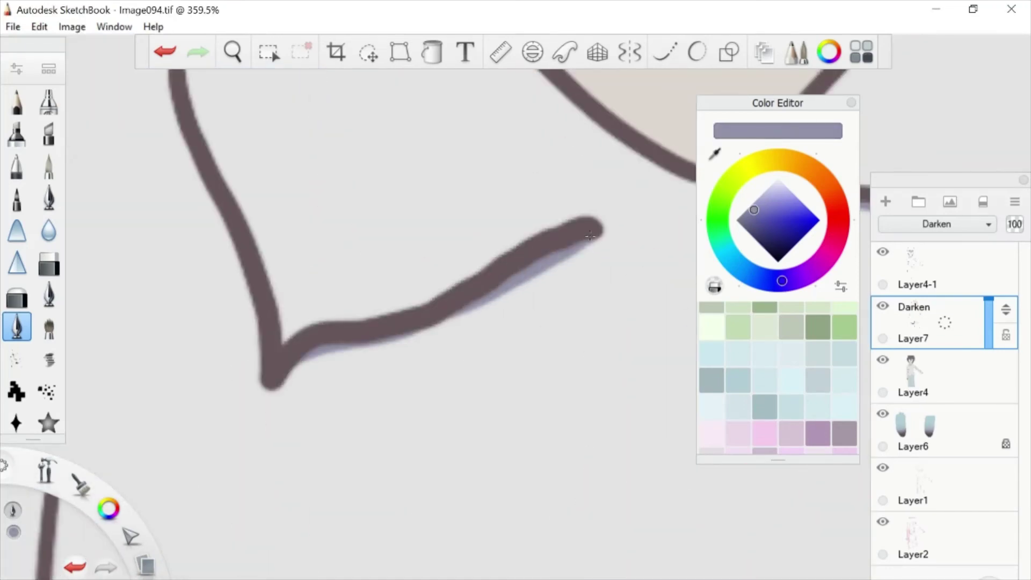
pyautogui.moveTo(290, 370); pyautogui.dragTo(611, 245)
pyautogui.scroll(-5, 343, 274)
pyautogui.scroll(5, 376, 161)
pyautogui.moveTo(376, 86); pyautogui.dragTo(419, 253)
pyautogui.scroll(-5, 419, 252)
pyautogui.scroll(5, 269, 215)
pyautogui.moveTo(206, 322)
pyautogui.mouseDown()
pyautogui.moveTo(309, 96)
pyautogui.moveTo(344, 215)
pyautogui.mouseUp()
pyautogui.scroll(-10, 344, 215)
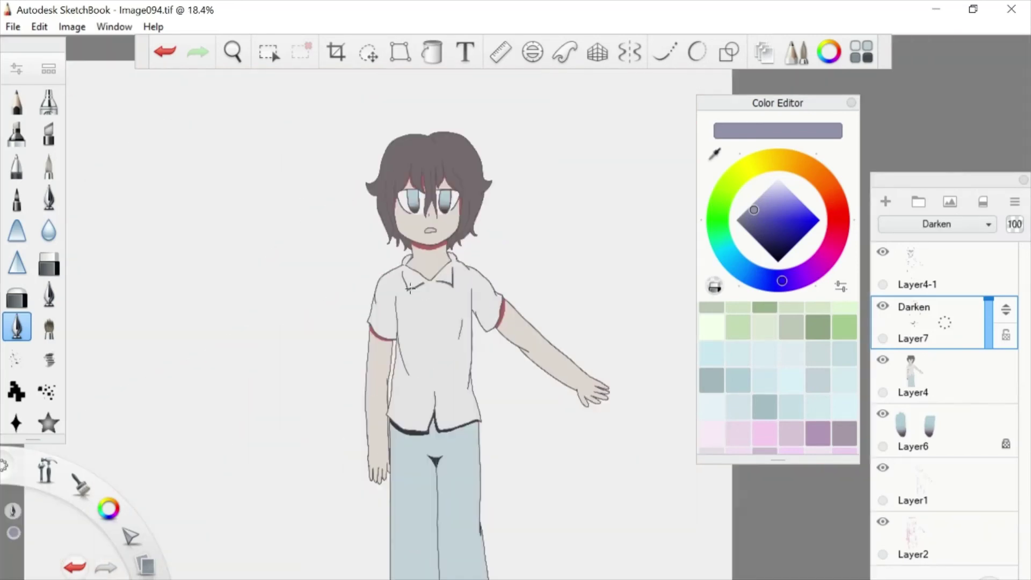
# Paint a thin lavender-grey shadow along the long fold line on the left side of the shirt
pyautogui.scroll(5, 403, 349)
pyautogui.scroll(3, 403, 350)
pyautogui.moveTo(311, 123); pyautogui.dragTo(376, 415)
pyautogui.scroll(-10, 376, 415)
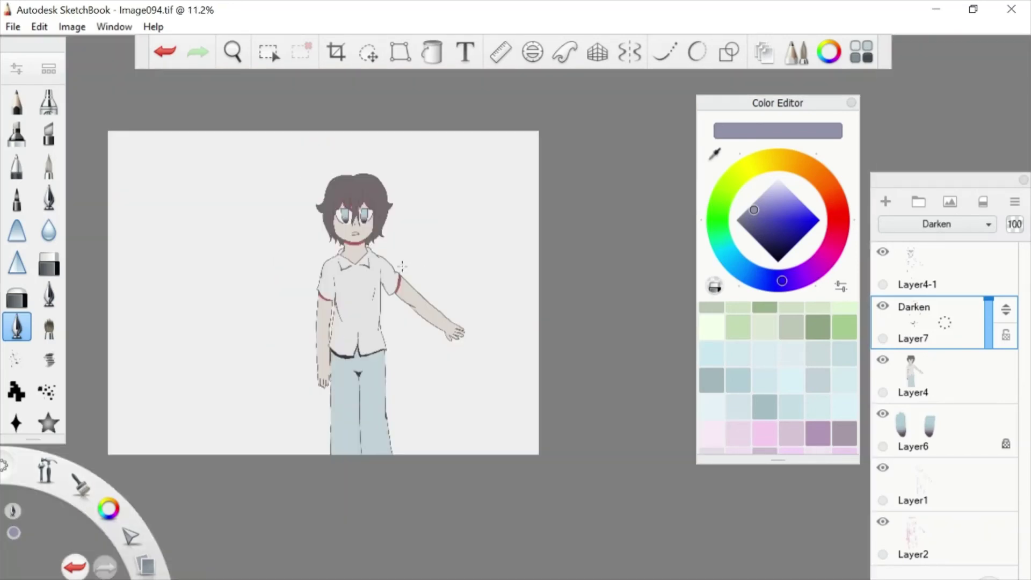
# Choose a dark maroon and shade the hair tuft behind the jaw on the right side of the neck
pyautogui.scroll(6, 330, 160)
pyautogui.click(836, 237)
pyautogui.click(783, 243)
pyautogui.scroll(3, 573, 543)
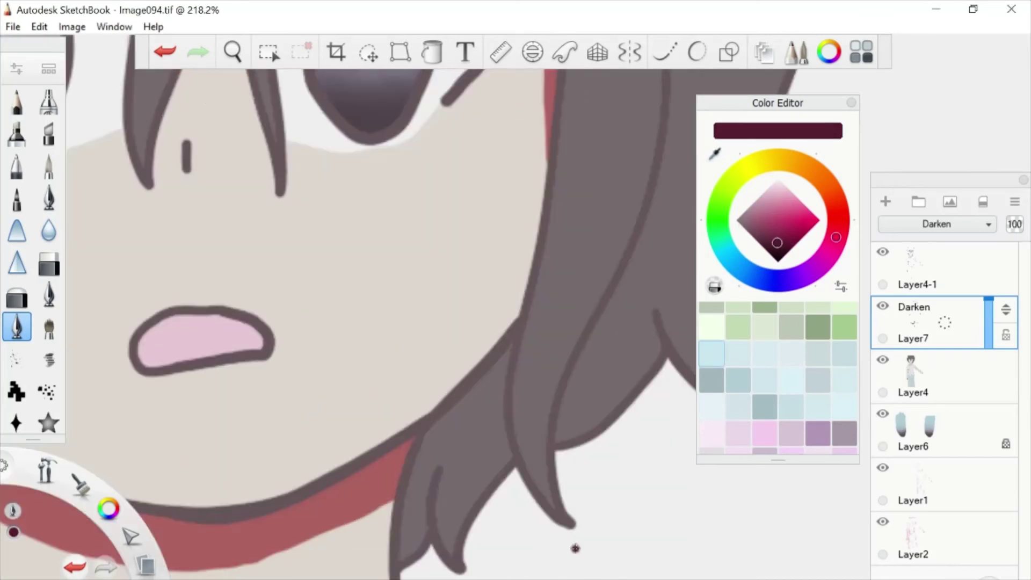
pyautogui.moveTo(432, 432); pyautogui.dragTo(426, 463)
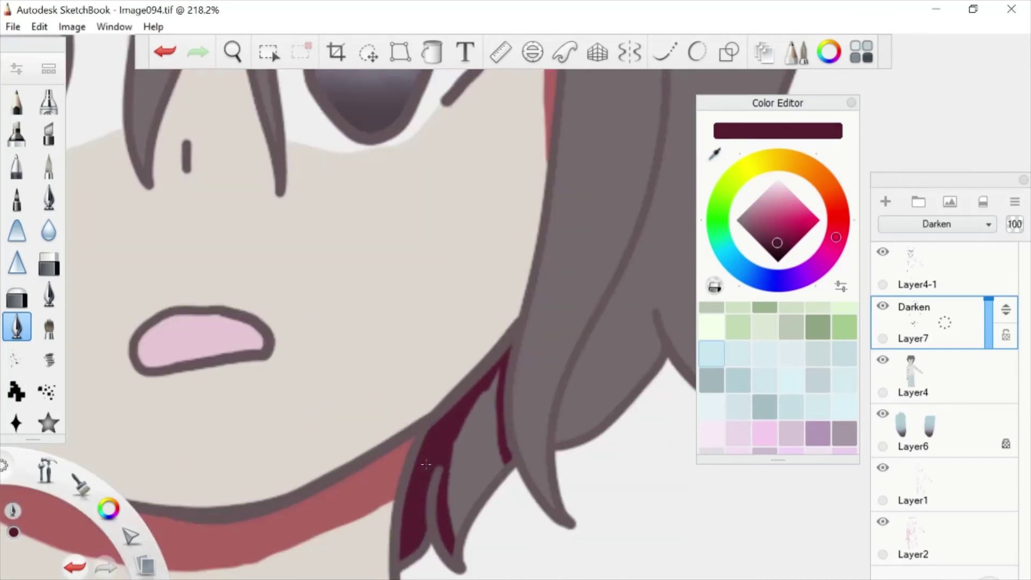
pyautogui.moveTo(449, 532)
pyautogui.mouseDown()
pyautogui.moveTo(486, 392)
pyautogui.moveTo(477, 502)
pyautogui.mouseUp()
# Shade the hair tuft behind the jaw on the left side of the neck in the same dark maroon
pyautogui.scroll(-3, 412, 301)
pyautogui.scroll(3, 177, 333)
pyautogui.moveTo(257, 357); pyautogui.dragTo(301, 445)
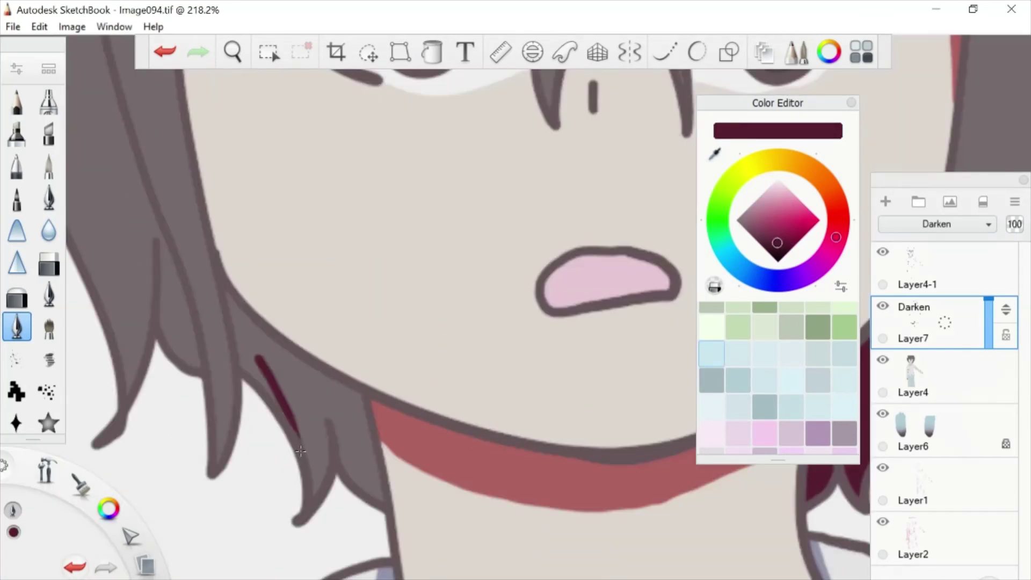
pyautogui.moveTo(234, 303); pyautogui.dragTo(365, 433)
pyautogui.moveTo(263, 349)
pyautogui.mouseDown()
pyautogui.moveTo(322, 473)
pyautogui.moveTo(350, 408)
pyautogui.moveTo(376, 494)
pyautogui.mouseUp()
pyautogui.scroll(-5, 305, 296)
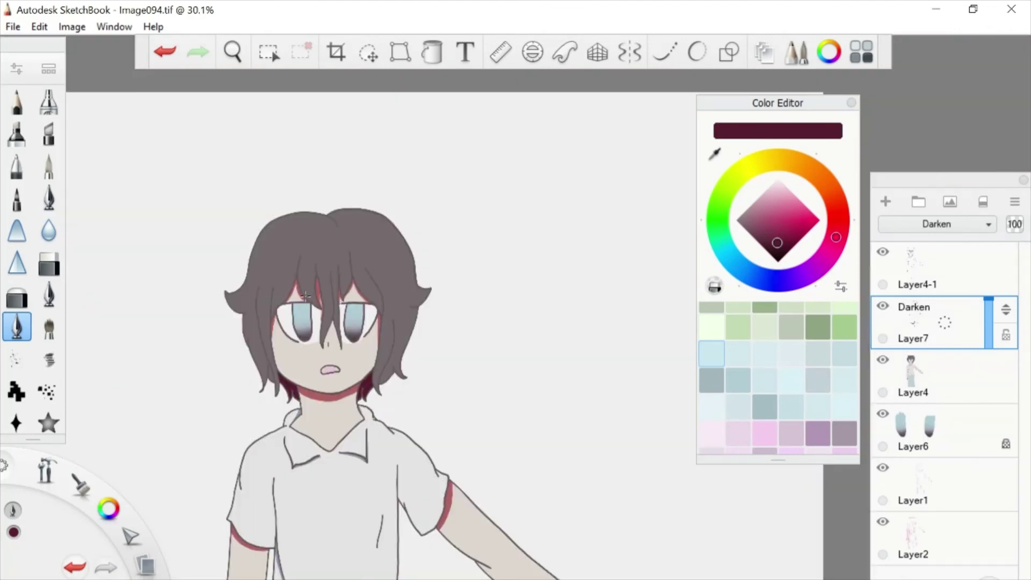
# Paint jagged dark maroon shadows between the outer hair strands on the right side of the head
pyautogui.scroll(5, 308, 294)
pyautogui.scroll(-6, 322, 349)
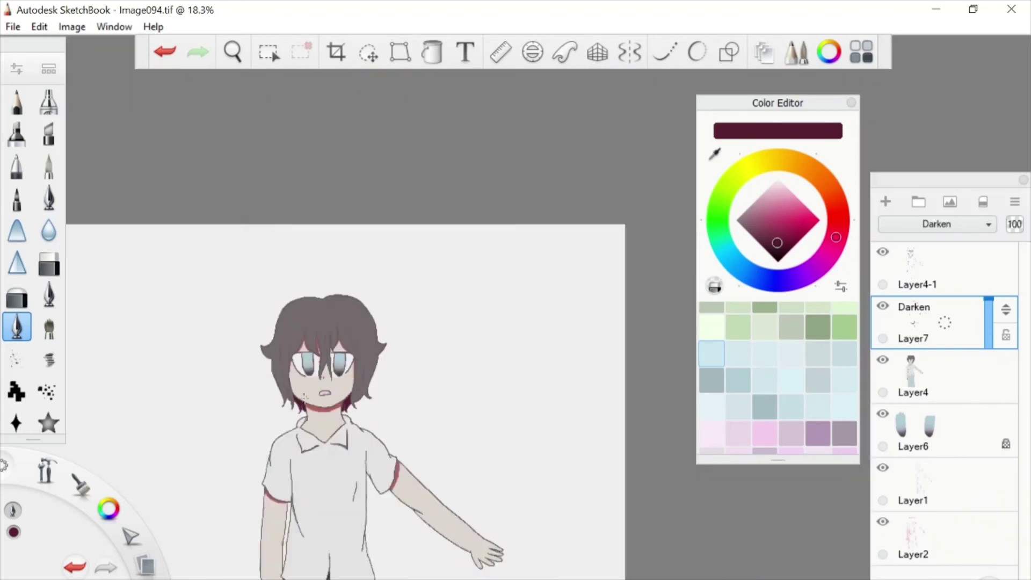
pyautogui.scroll(6, 338, 413)
pyautogui.scroll(-5, 347, 422)
pyautogui.scroll(6, 343, 386)
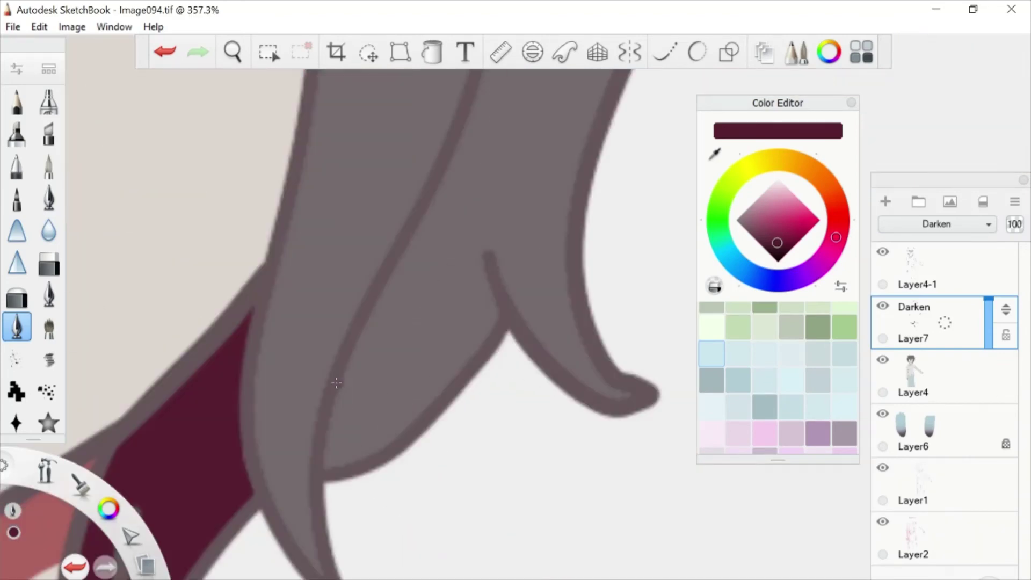
pyautogui.moveTo(346, 376); pyautogui.dragTo(381, 400)
pyautogui.moveTo(467, 226); pyautogui.dragTo(494, 322)
pyautogui.moveTo(414, 414); pyautogui.dragTo(467, 333)
pyautogui.scroll(-2, 336, 382)
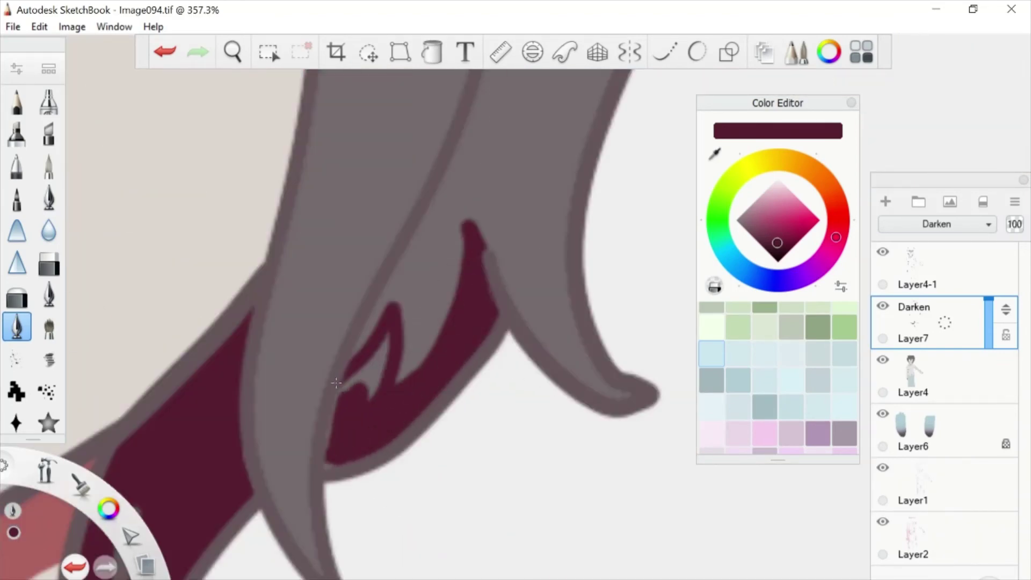
# Lower the Darken shadow layer's opacity to 34%
pyautogui.scroll(-6, 516, 227)
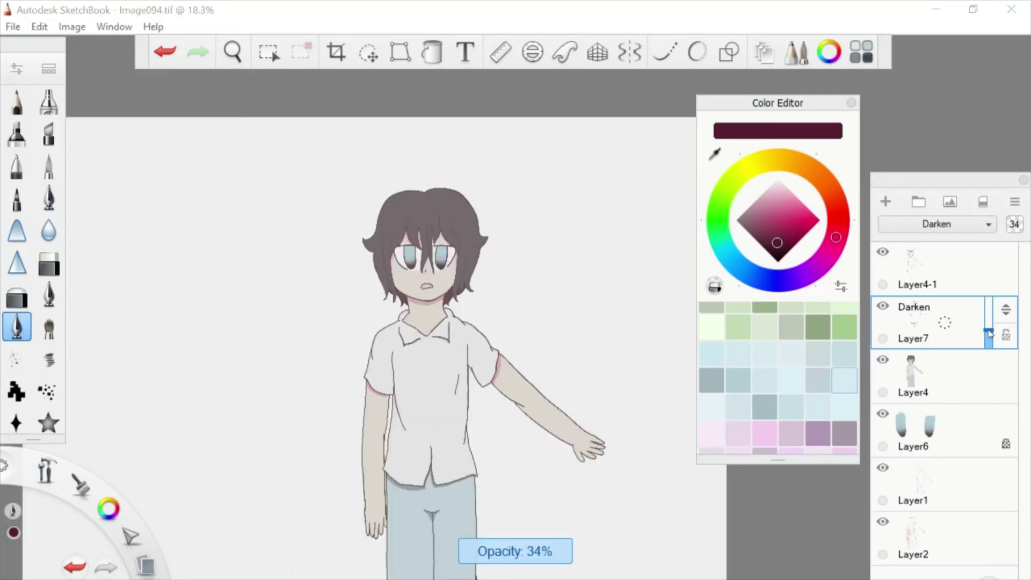
pyautogui.scroll(5, 439, 281)
pyautogui.scroll(-4, 484, 225)
pyautogui.scroll(-3, 800, 348)
# Add a new Normal layer for dark red blood and place it directly beneath the Darken shadow layer
pyautogui.hotkey('ctrl', 'shift', 'n')
pyautogui.scroll(-3, 799, 348)
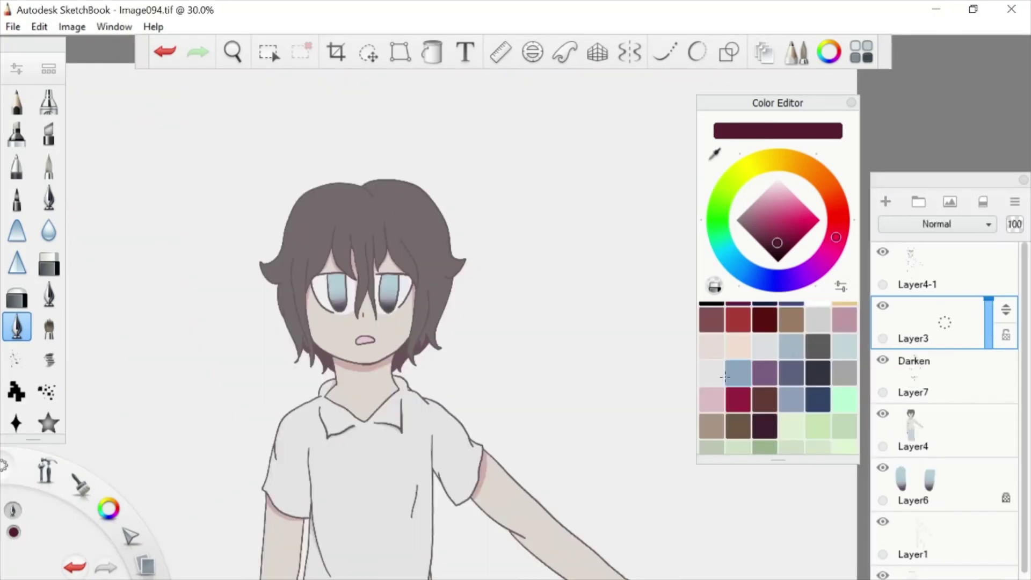
pyautogui.click(738, 320)
pyautogui.scroll(5, 348, 381)
pyautogui.moveTo(1006, 310); pyautogui.dragTo(1006, 364)
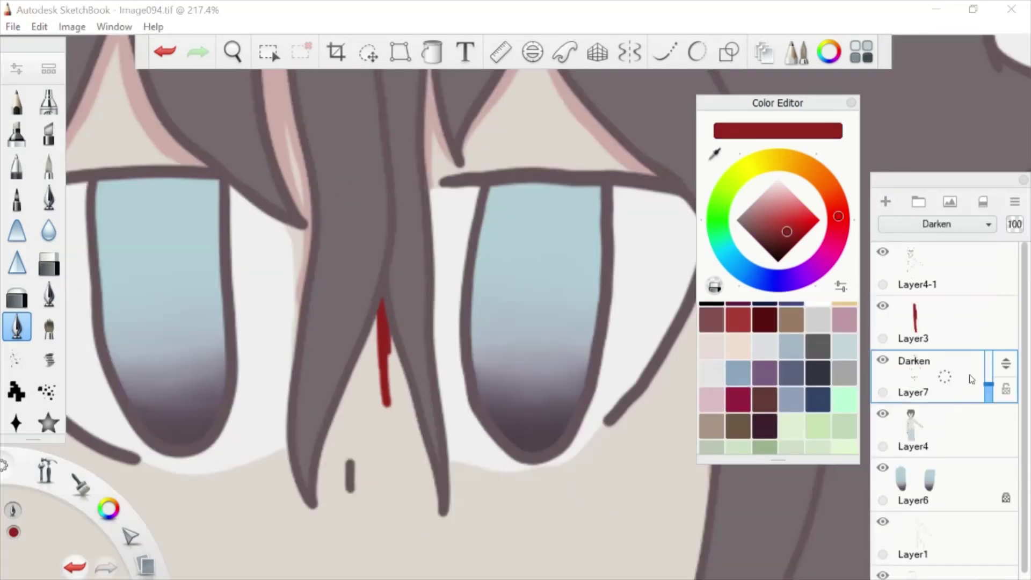
# Paint dark red blood drips running down from the gap between the centre bangs, beside the nose
pyautogui.moveTo(385, 355); pyautogui.dragTo(412, 506)
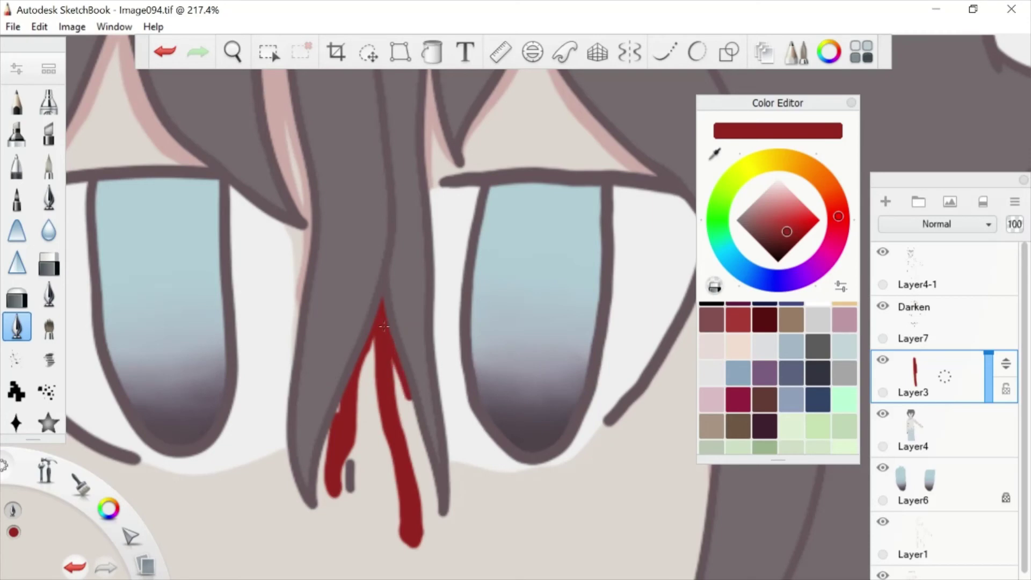
pyautogui.scroll(3, 460, 166)
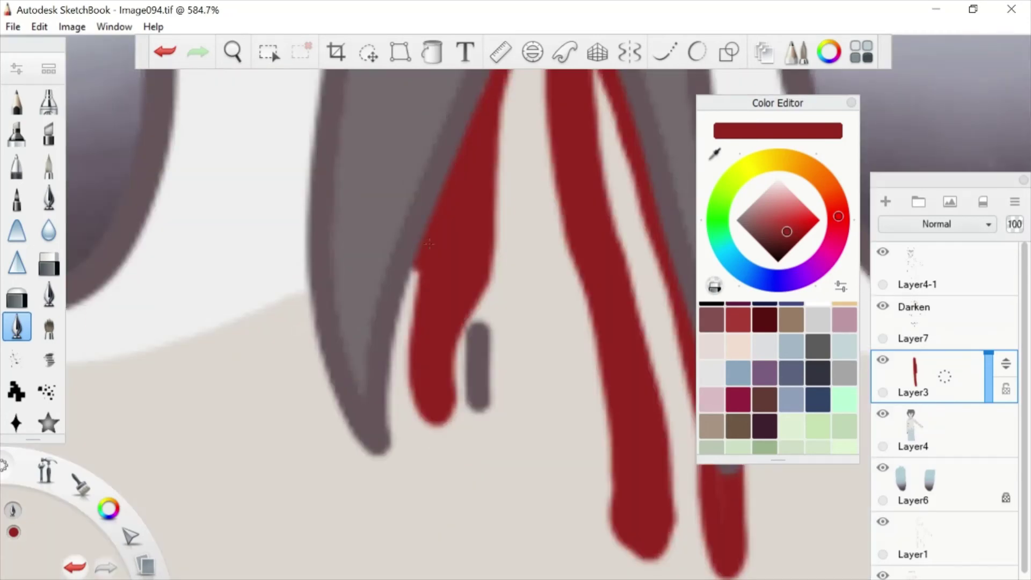
pyautogui.scroll(-3, 397, 376)
pyautogui.scroll(-3, 324, 341)
# Erase the excess dark red extending past the tip of the right centre bang, keeping the pen as drawing tool
pyautogui.press('e')
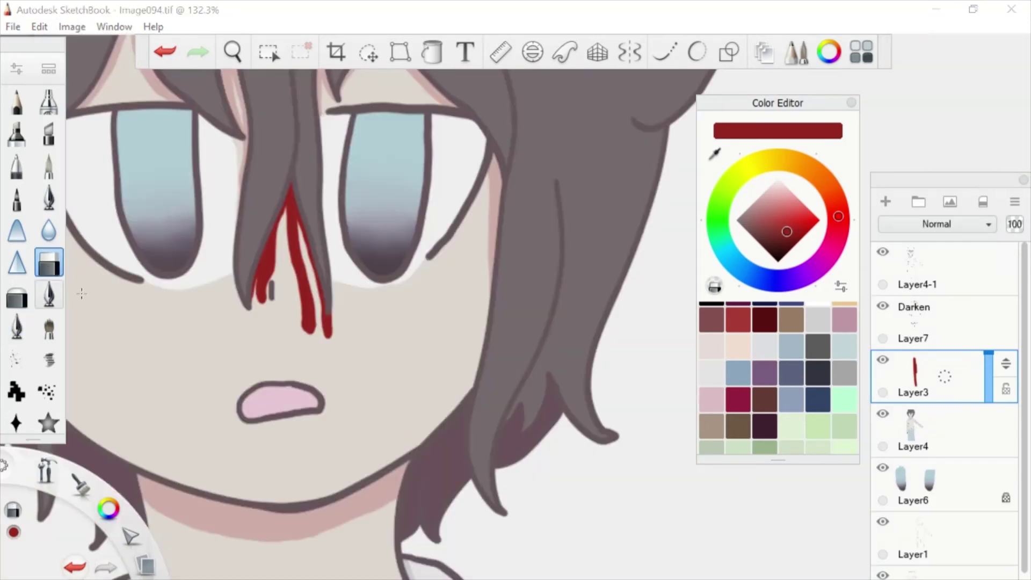
pyautogui.moveTo(328, 337)
pyautogui.mouseDown()
pyautogui.moveTo(320, 219)
pyautogui.moveTo(348, 403)
pyautogui.mouseUp()
pyautogui.press('e')
# Fill the narrow hair gap above the right eye's inner corner with dark red and start a drip under that eye
pyautogui.scroll(5, 260, 241)
pyautogui.scroll(-3, 322, 242)
pyautogui.scroll(3, 319, 219)
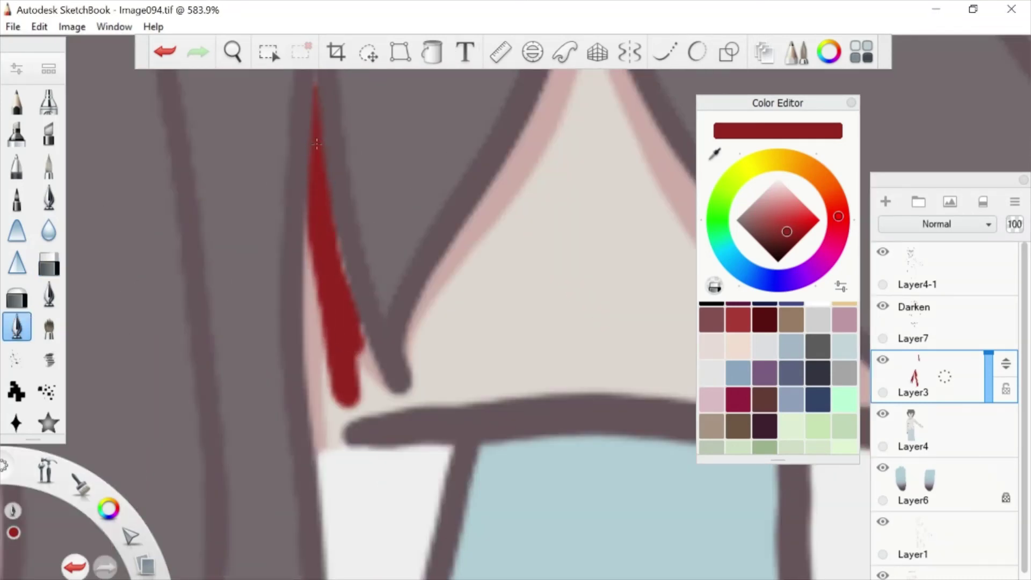
pyautogui.moveTo(328, 224); pyautogui.dragTo(322, 456)
pyautogui.scroll(-5, 322, 457)
pyautogui.scroll(2, 385, 516)
pyautogui.click(381, 505)
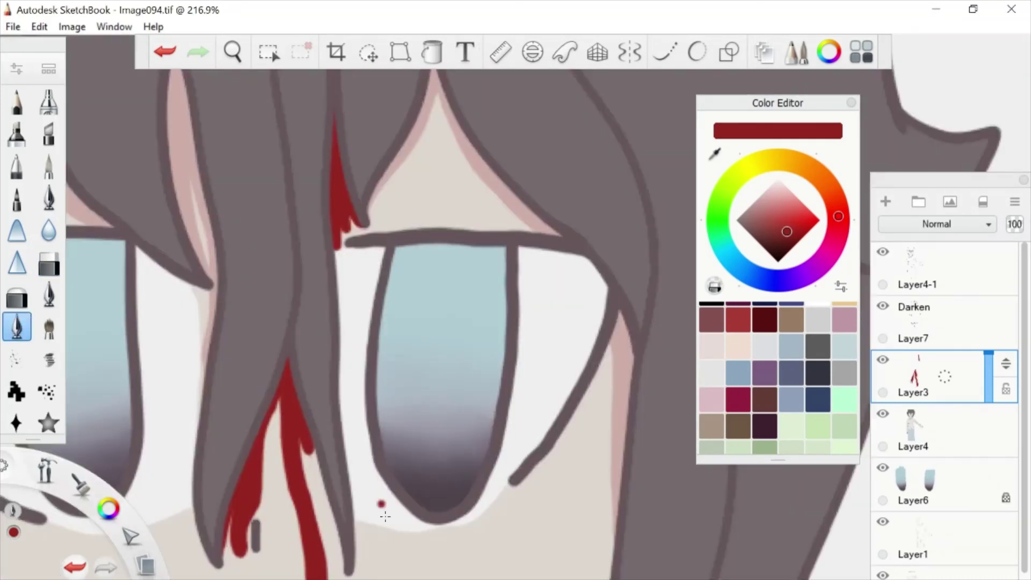
pyautogui.scroll(-6, 376, 529)
# Fill the long narrow gap between the bangs beside the left eye with dark red
pyautogui.scroll(6, 344, 328)
pyautogui.moveTo(445, 370); pyautogui.dragTo(423, 305)
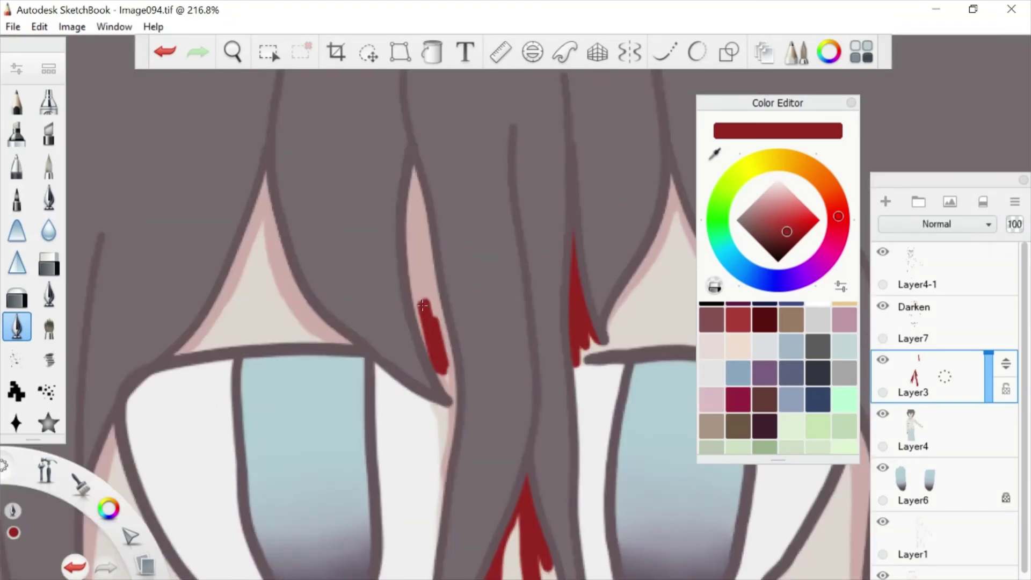
pyautogui.moveTo(418, 203)
pyautogui.mouseDown()
pyautogui.moveTo(425, 314)
pyautogui.moveTo(415, 248)
pyautogui.mouseUp()
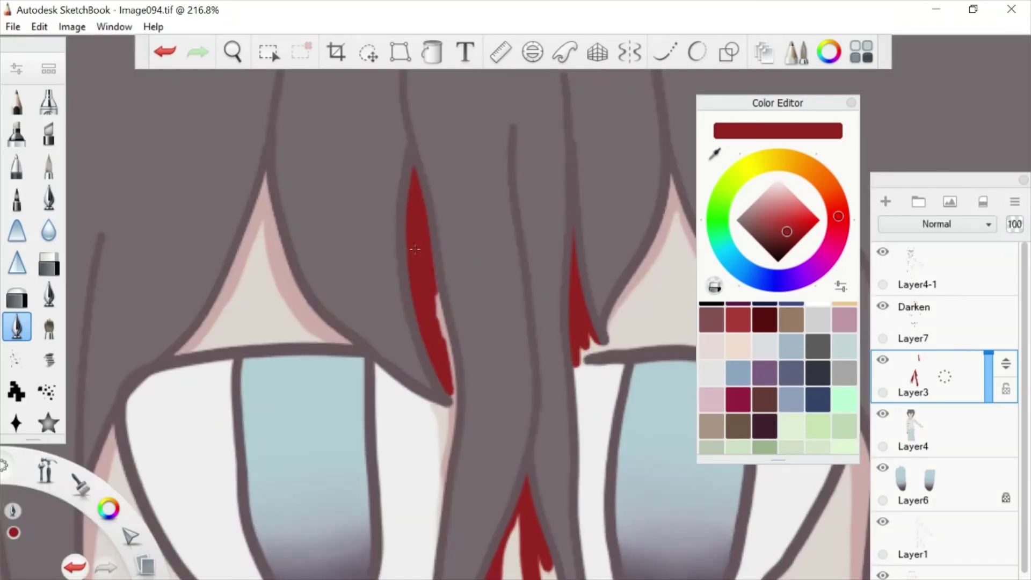
pyautogui.scroll(-5, 415, 249)
# Paint dark red drips in the triangular forehead gap above the left eye, following both hair edges
pyautogui.scroll(5, 580, 279)
pyautogui.moveTo(465, 86); pyautogui.dragTo(470, 252)
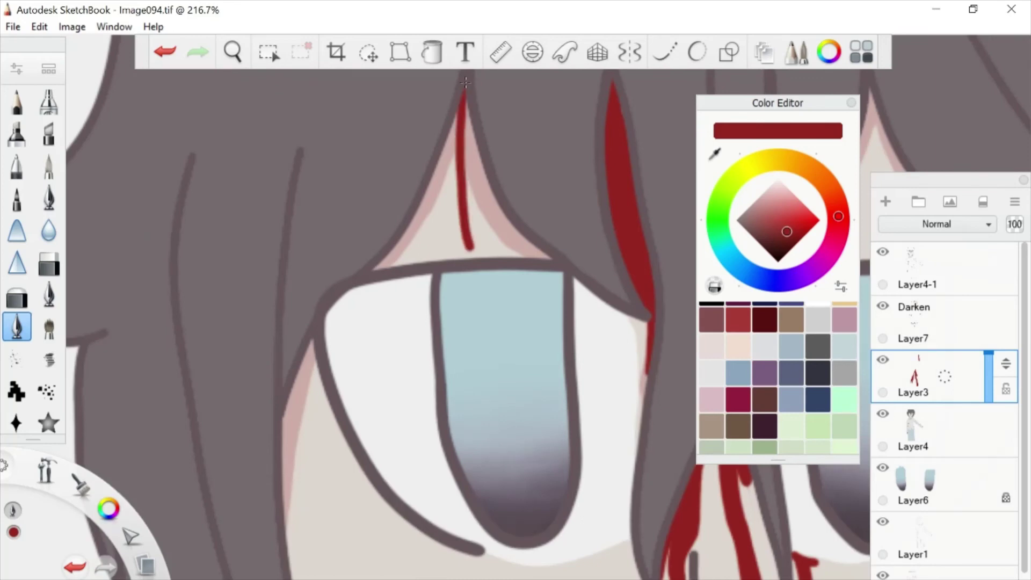
pyautogui.moveTo(470, 134); pyautogui.dragTo(516, 255)
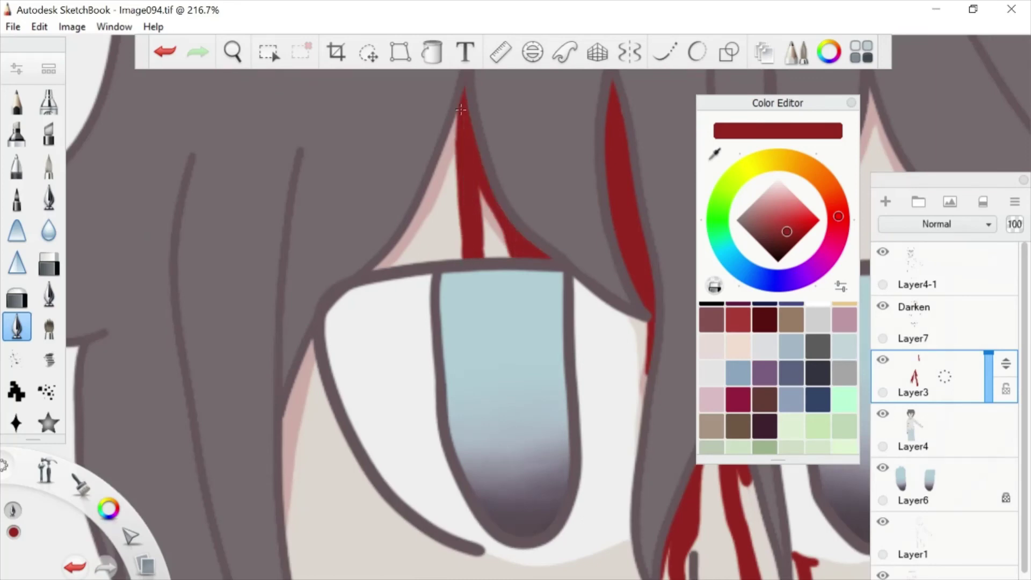
pyautogui.moveTo(460, 113)
pyautogui.mouseDown()
pyautogui.moveTo(430, 261)
pyautogui.moveTo(421, 225)
pyautogui.mouseUp()
pyautogui.scroll(-5, 461, 110)
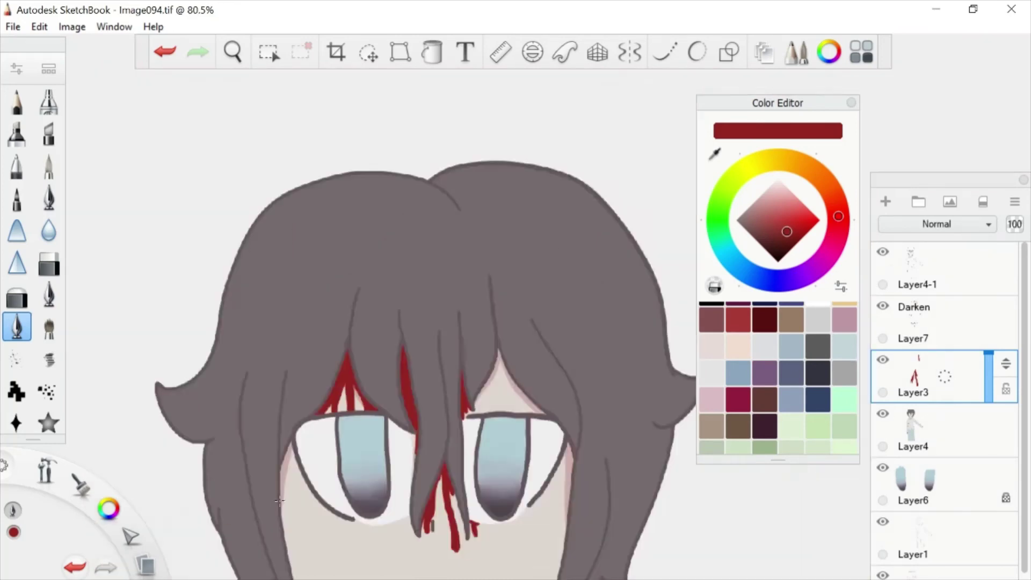
# Paint dark red drips beneath the left eye and along its outer lower edge beside the hair
pyautogui.scroll(10, 372, 491)
pyautogui.moveTo(376, 451)
pyautogui.mouseDown()
pyautogui.moveTo(400, 571)
pyautogui.moveTo(382, 454)
pyautogui.mouseUp()
pyautogui.scroll(-5, 382, 455)
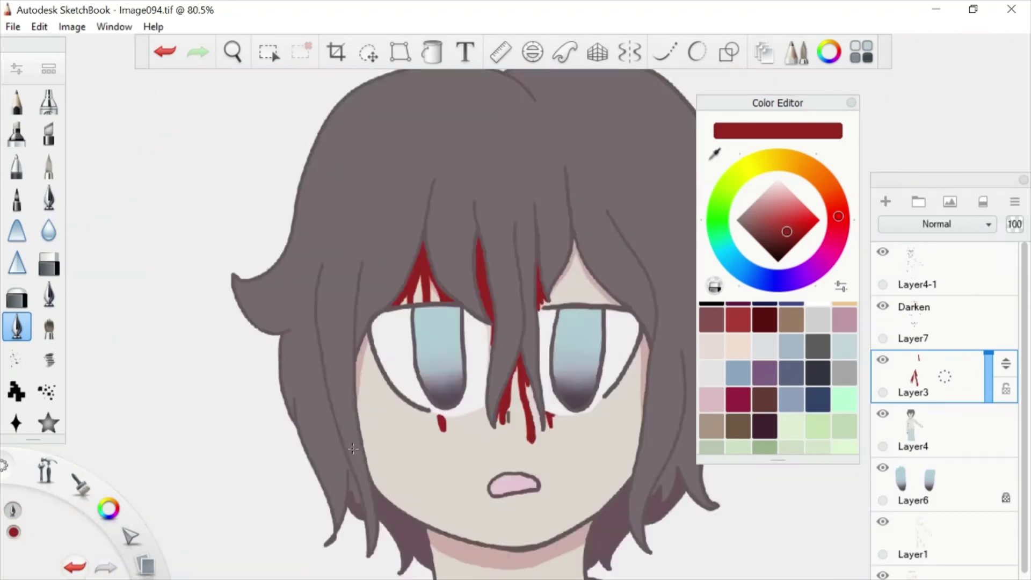
pyautogui.scroll(4, 602, 376)
pyautogui.moveTo(599, 223); pyautogui.dragTo(634, 365)
pyautogui.moveTo(602, 220)
pyautogui.mouseDown()
pyautogui.moveTo(671, 231)
pyautogui.moveTo(674, 277)
pyautogui.mouseUp()
pyautogui.scroll(-3, 601, 392)
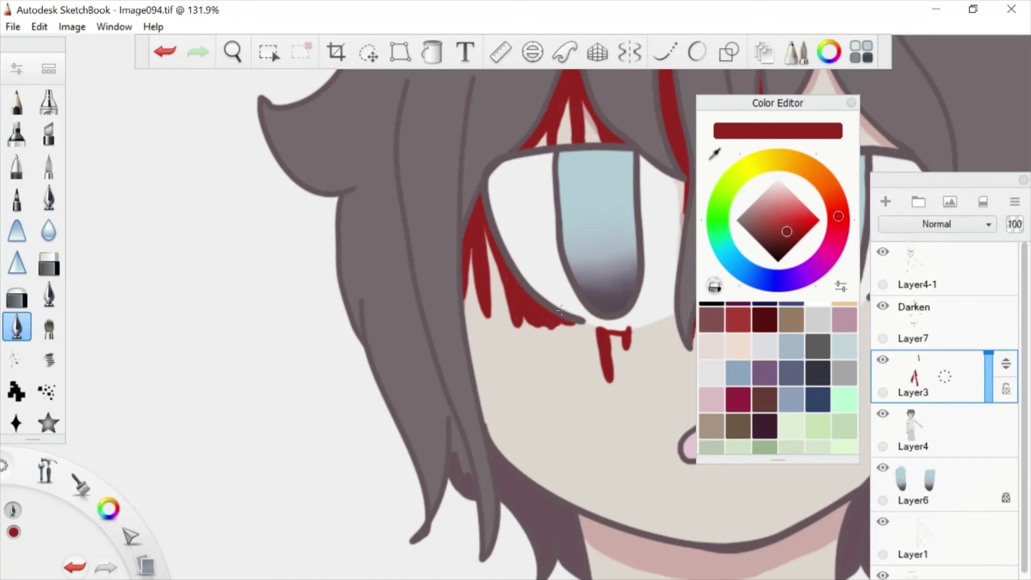
pyautogui.scroll(-3, 560, 312)
# Paint dark red drips in the forehead gap above the right eye and around its lower and outer edges
pyautogui.scroll(6, 345, 215)
pyautogui.moveTo(271, 285); pyautogui.dragTo(371, 91)
pyautogui.moveTo(384, 223); pyautogui.dragTo(373, 89)
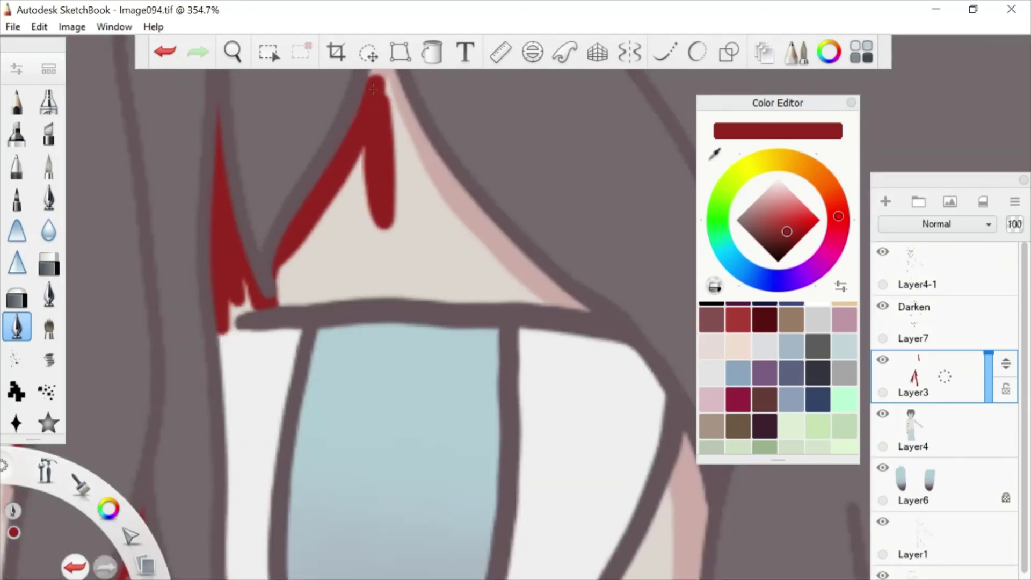
pyautogui.scroll(-3, 373, 89)
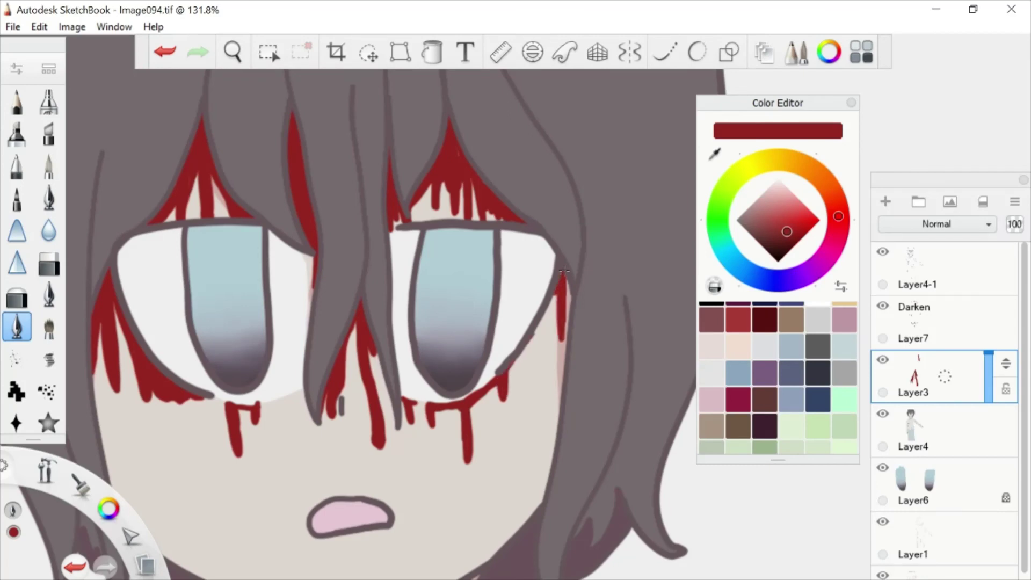
pyautogui.scroll(-5, 564, 270)
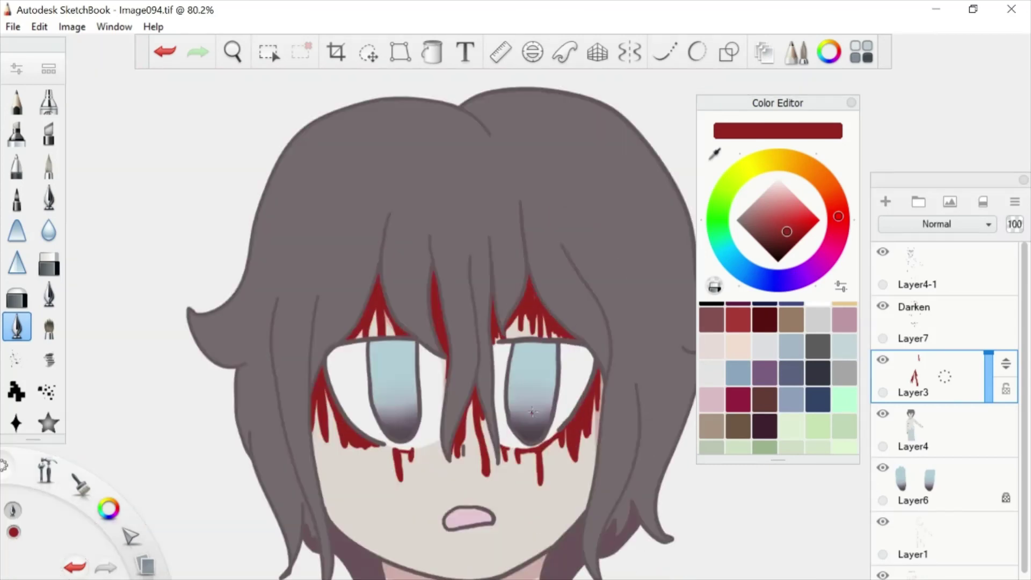
# Thicken the drips above the right eye and add a long dark red drip beneath its inner corner
pyautogui.scroll(10, 398, 153)
pyautogui.moveTo(398, 153)
pyautogui.mouseDown()
pyautogui.moveTo(373, 246)
pyautogui.moveTo(272, 374)
pyautogui.moveTo(270, 403)
pyautogui.mouseUp()
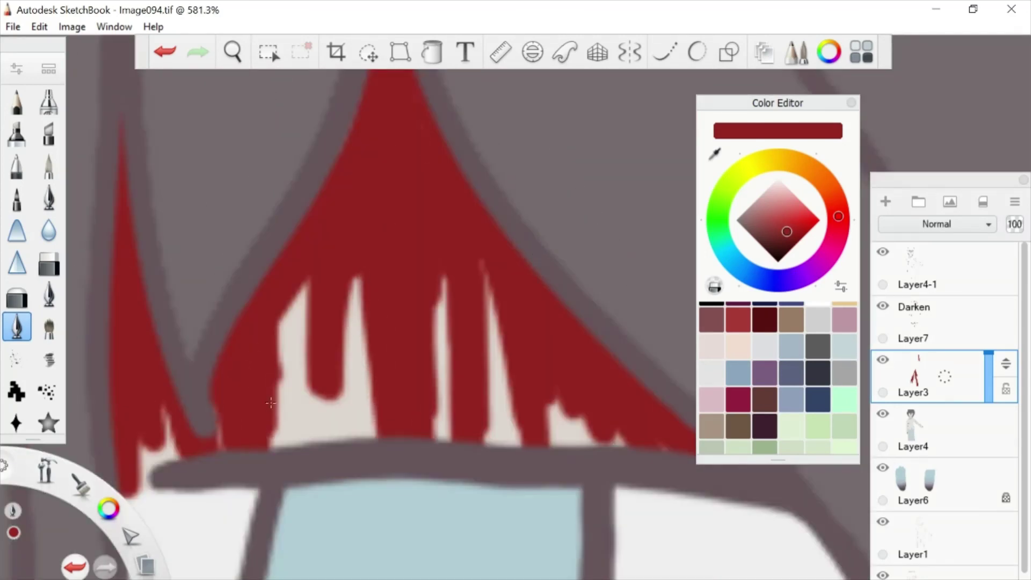
pyautogui.scroll(-5, 345, 410)
pyautogui.scroll(4, 345, 409)
pyautogui.moveTo(454, 334); pyautogui.dragTo(454, 486)
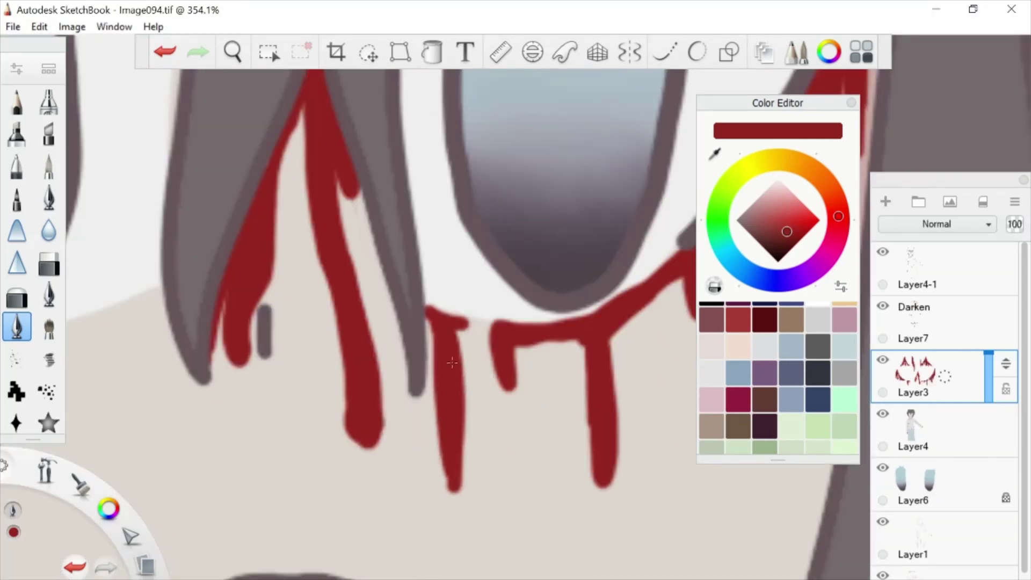
pyautogui.scroll(-6, 372, 233)
# Lock the blood layer's transparency and darken the upper parts of the blood under the bangs with a soft brush in darker brownish reds
pyautogui.scroll(3, 378, 177)
pyautogui.click(781, 242)
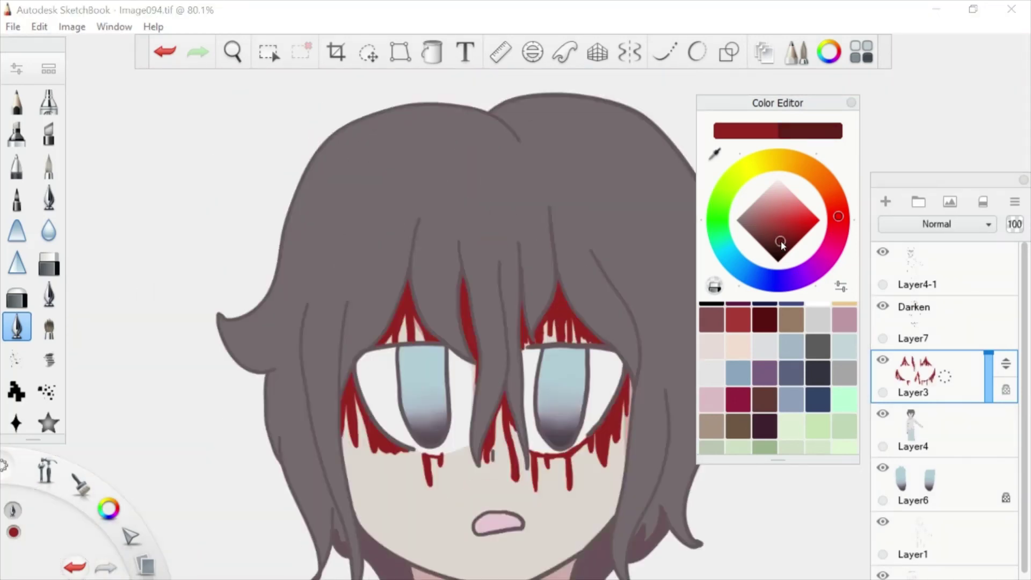
pyautogui.scroll(-2, 32, 241)
pyautogui.click(17, 385)
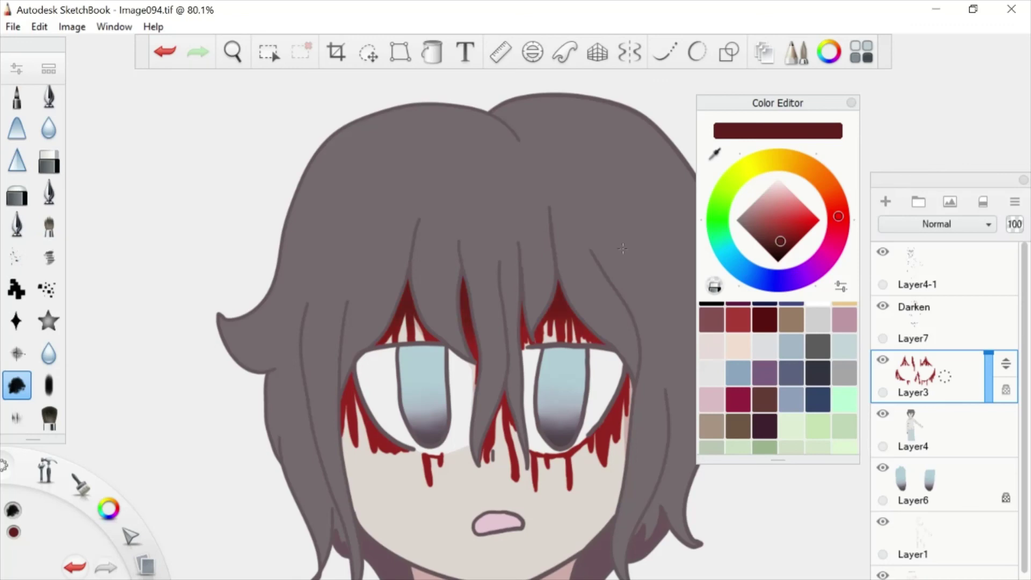
pyautogui.click(773, 244)
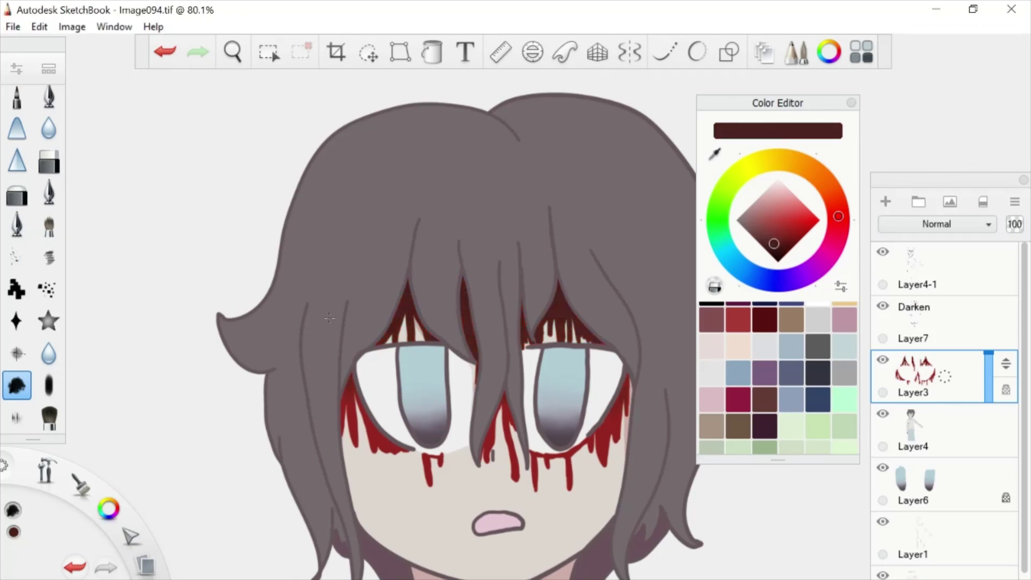
pyautogui.moveTo(329, 318); pyautogui.dragTo(189, 340)
pyautogui.scroll(-3, 474, 196)
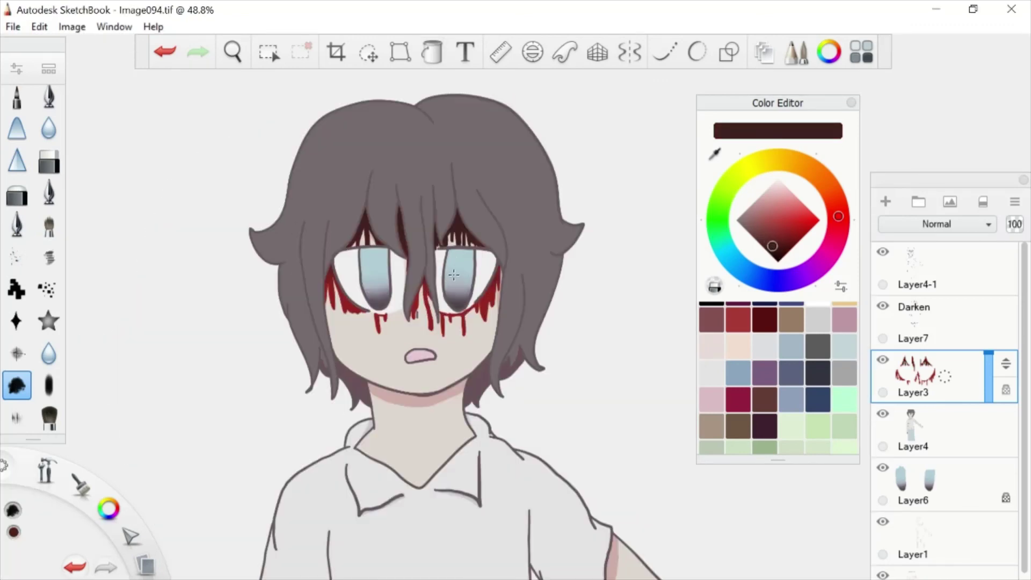
# Choose a light pinkish red and paint small glossy highlights near the tips of the outer drips beneath both eyes
pyautogui.scroll(12, 473, 195)
pyautogui.click(787, 231)
pyautogui.click(786, 208)
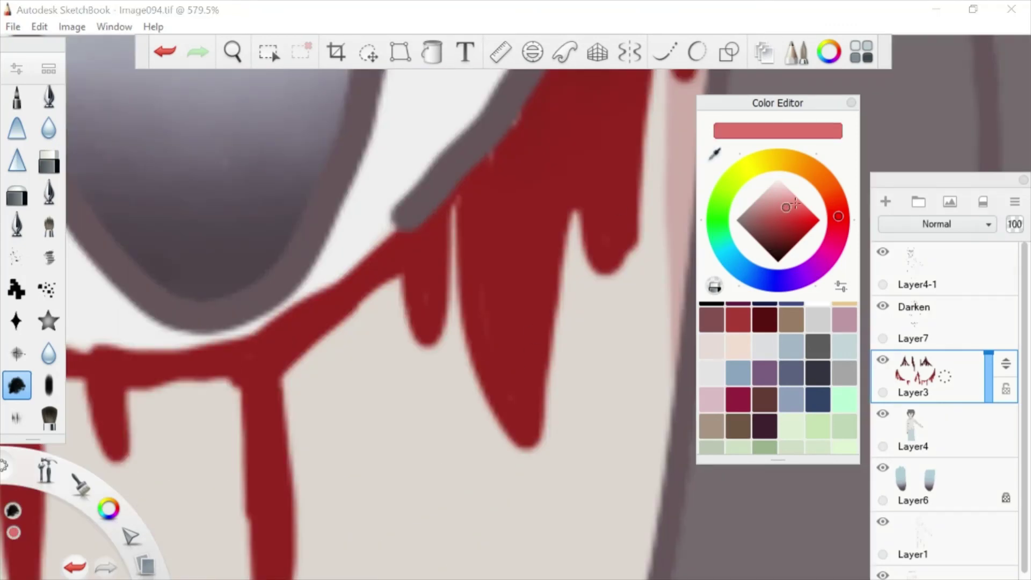
pyautogui.click(49, 192)
pyautogui.scroll(-3, 483, 235)
pyautogui.scroll(2, 483, 234)
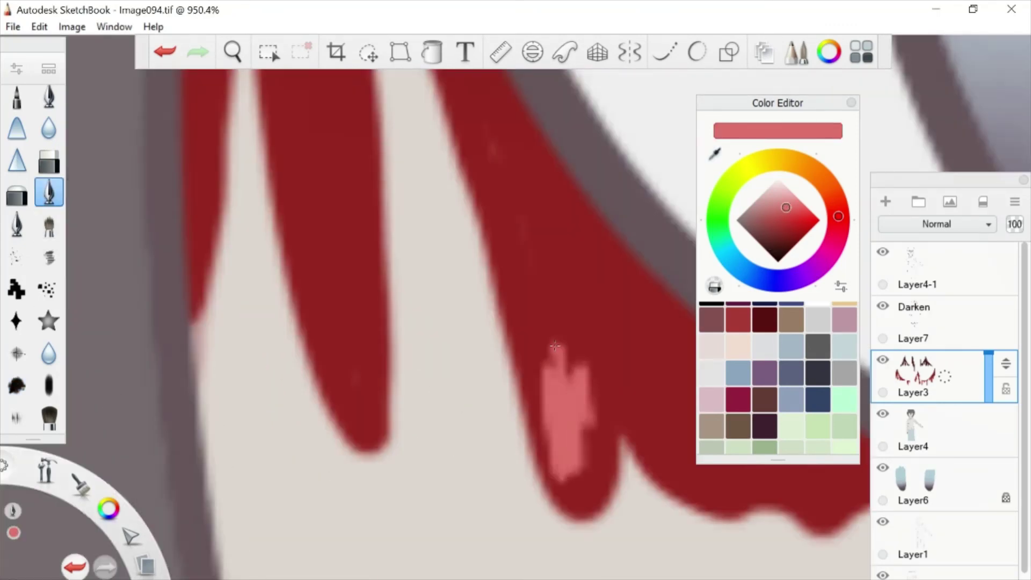
pyautogui.scroll(-2, 492, 440)
pyautogui.scroll(3, 491, 439)
pyautogui.hotkey('ctrl', 'z')
pyautogui.scroll(-4, 493, 386)
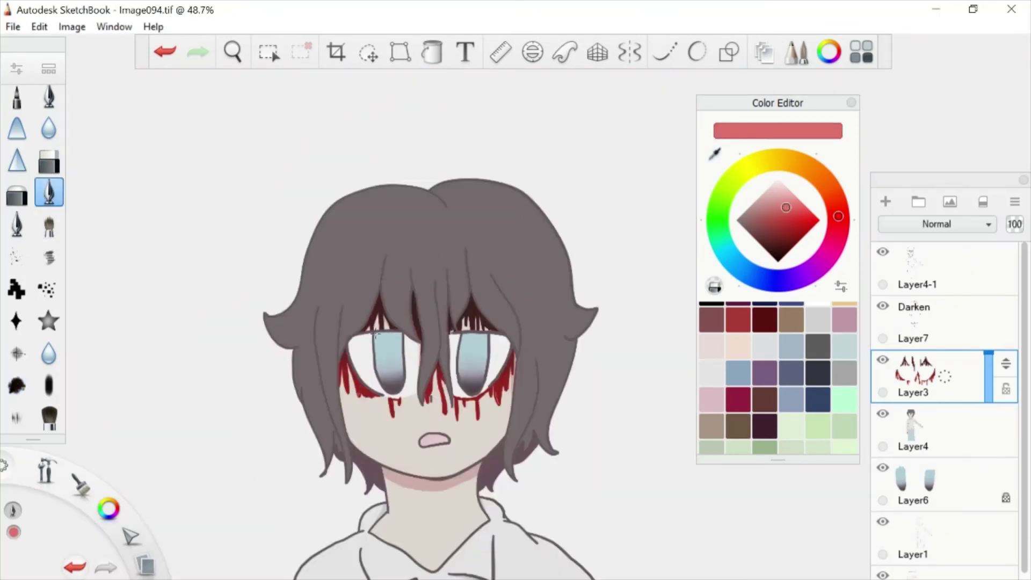
pyautogui.scroll(9, 390, 478)
pyautogui.press('e')
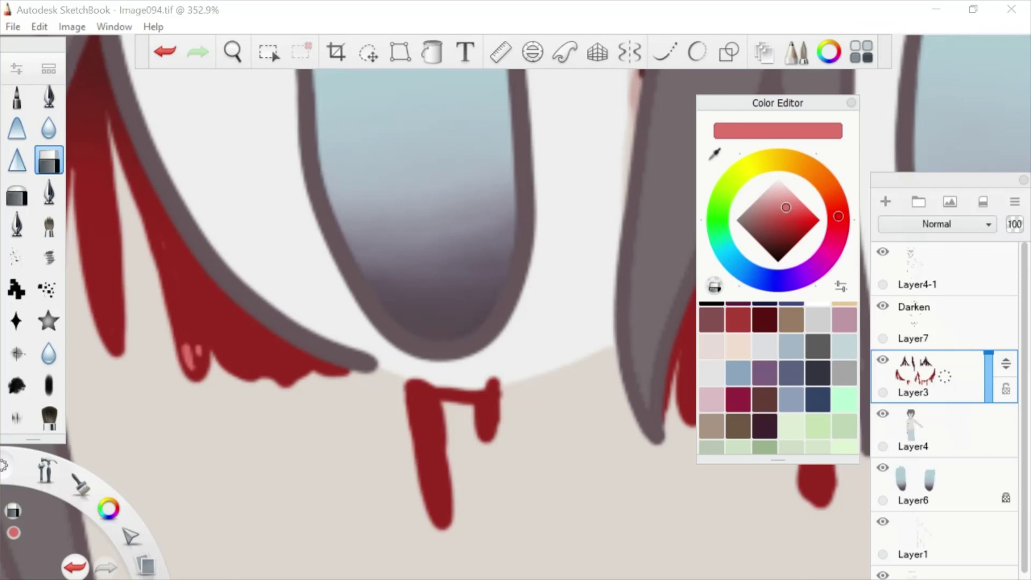
pyautogui.scroll(-10, 328, 358)
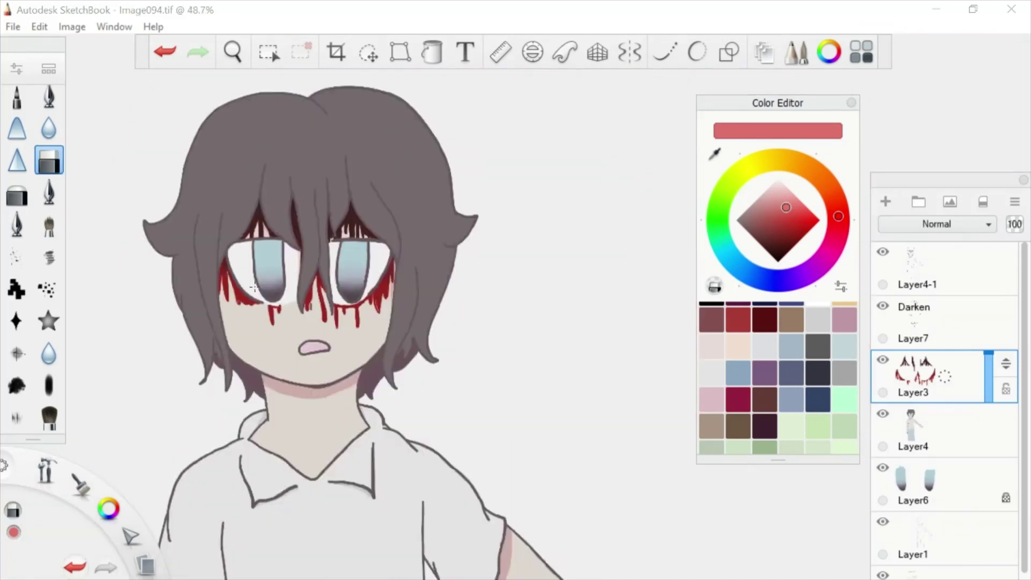
# Sample the blood's dark red and extend the drips along the left eye's lower edge with one short and two long drips
pyautogui.scroll(12, 445, 322)
pyautogui.press('e')
pyautogui.keyDown('alt'); pyautogui.click(371, 322); pyautogui.keyUp('alt')
pyautogui.moveTo(371, 327)
pyautogui.mouseDown()
pyautogui.moveTo(376, 531)
pyautogui.moveTo(371, 344)
pyautogui.mouseUp()
pyautogui.click(439, 357)
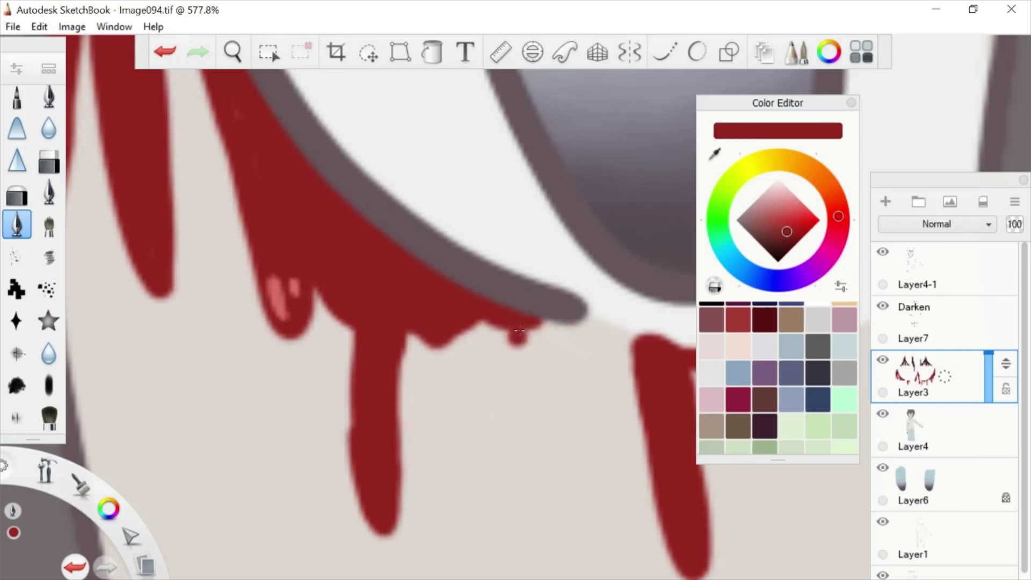
pyautogui.moveTo(519, 329); pyautogui.dragTo(537, 459)
pyautogui.moveTo(569, 325)
pyautogui.mouseDown()
pyautogui.moveTo(456, 371)
pyautogui.moveTo(504, 322)
pyautogui.mouseUp()
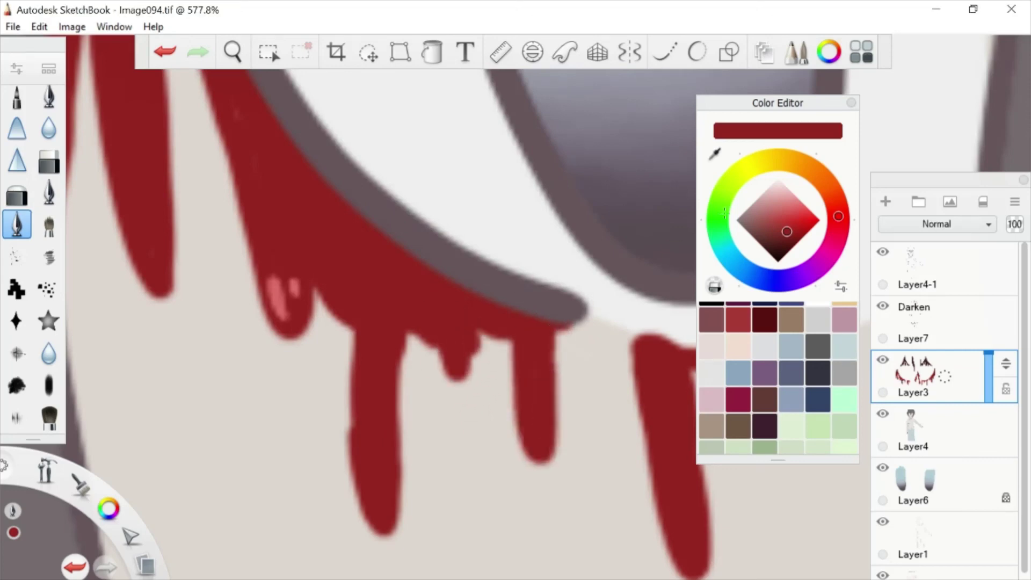
# Switch back to the light pinkish red and add slim highlights to the tips of the longer drips beneath the left eye
pyautogui.click(787, 208)
pyautogui.click(49, 192)
pyautogui.moveTo(382, 516); pyautogui.dragTo(369, 472)
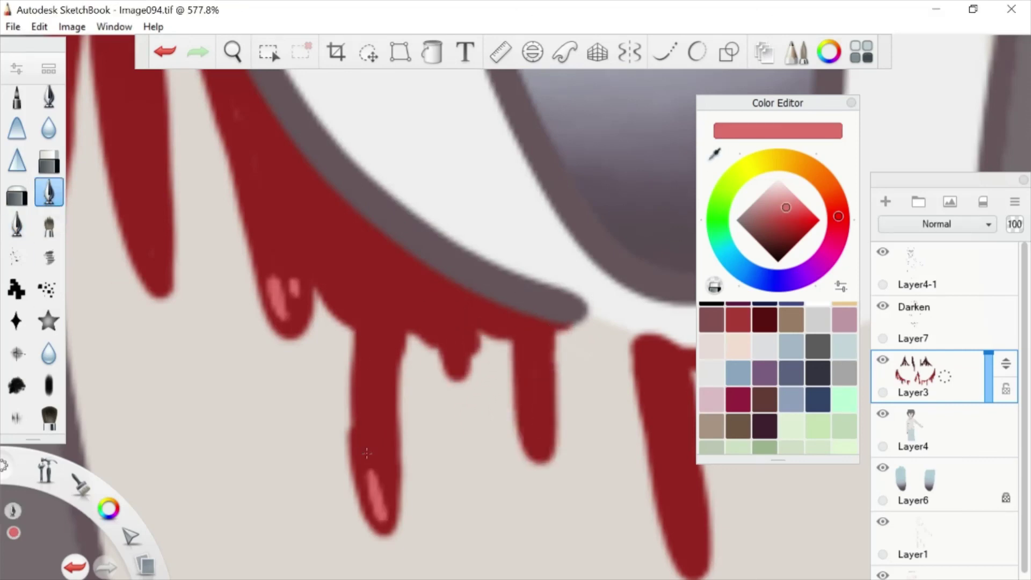
pyautogui.scroll(-10, 678, 526)
pyautogui.scroll(8, 536, 281)
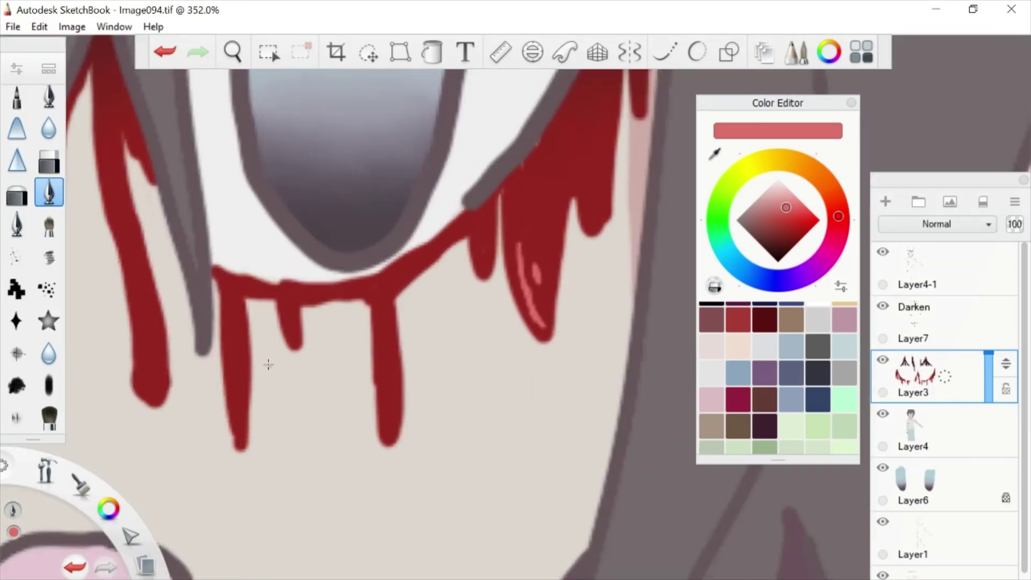
pyautogui.scroll(-10, 154, 369)
pyautogui.scroll(5, 376, 242)
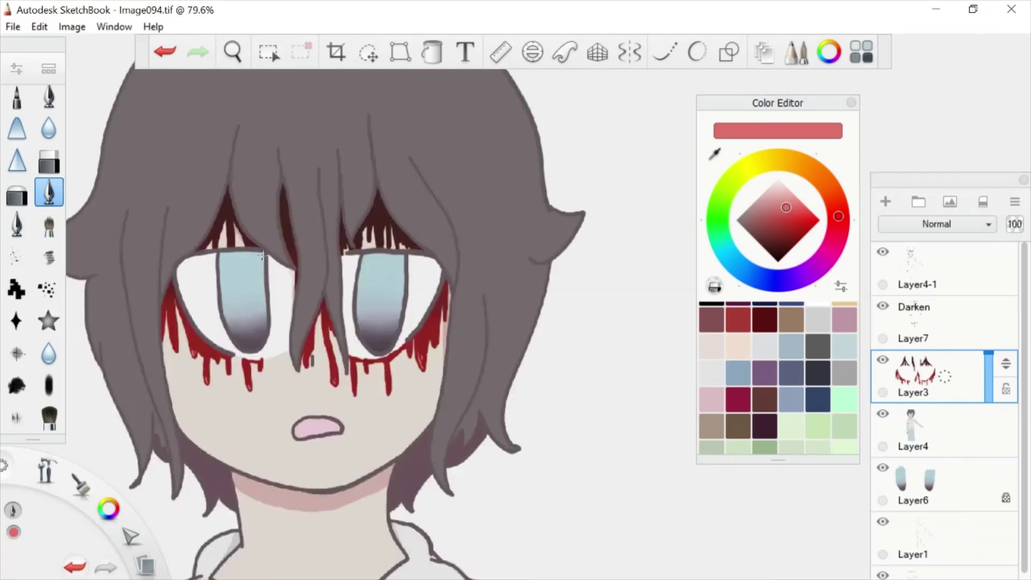
# Try different layer opacities on the character, leaving Layer4 at 100
pyautogui.scroll(-2, 376, 242)
pyautogui.scroll(-1, 947, 383)
pyautogui.click(947, 384)
pyautogui.moveTo(988, 376); pyautogui.dragTo(988, 379)
pyautogui.click(947, 429)
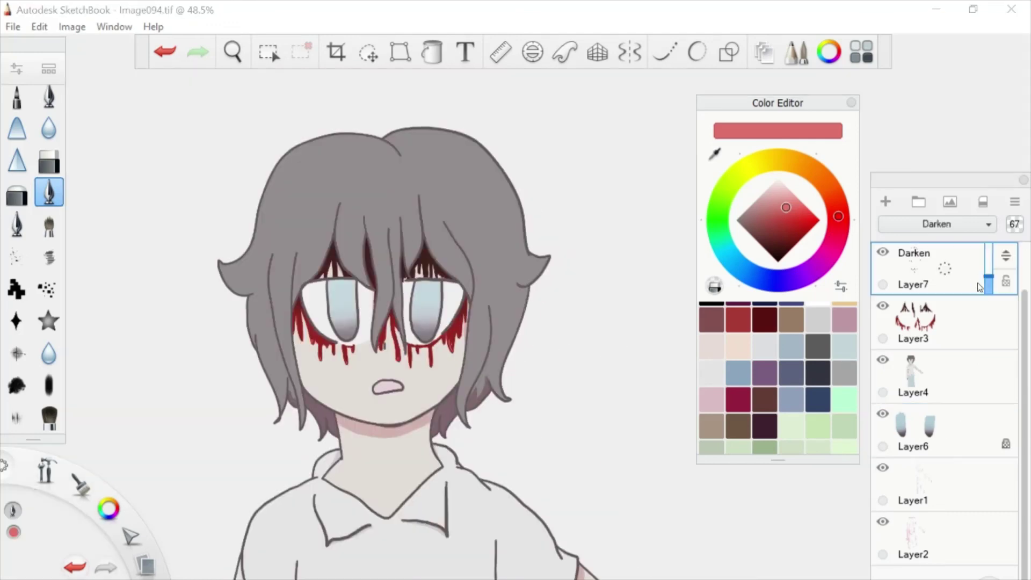
pyautogui.hotkey('ctrl', 'shift', 'n')
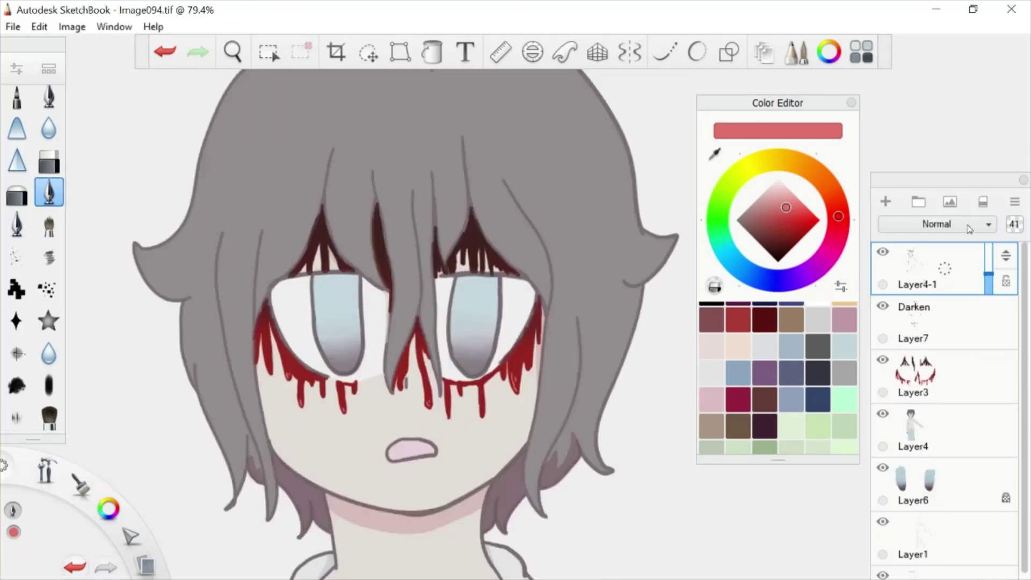
pyautogui.click(958, 417)
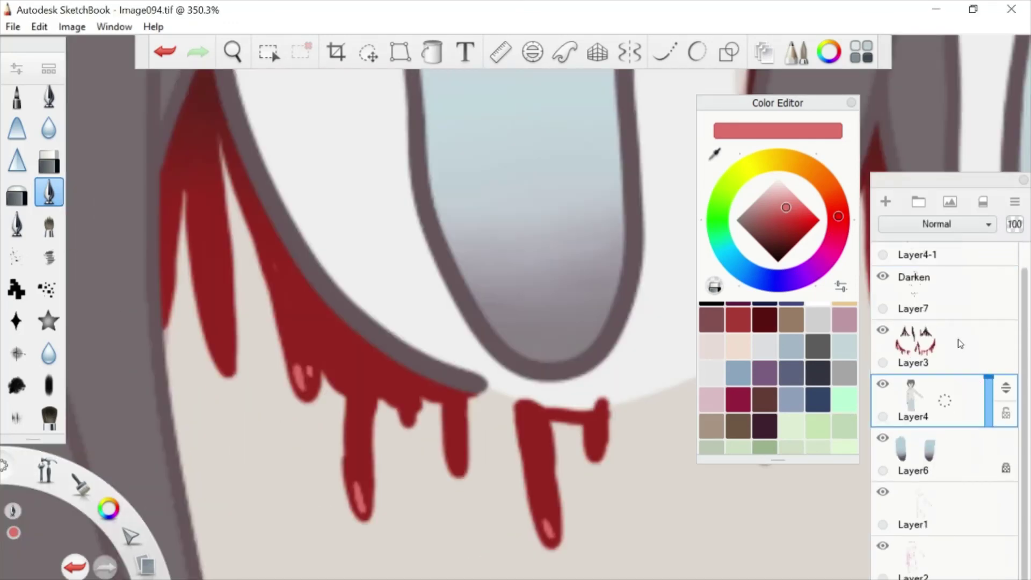
# On Layer3, trim the pink highlights of the large drip beside the right eye with the blood's dark red
pyautogui.click(960, 343)
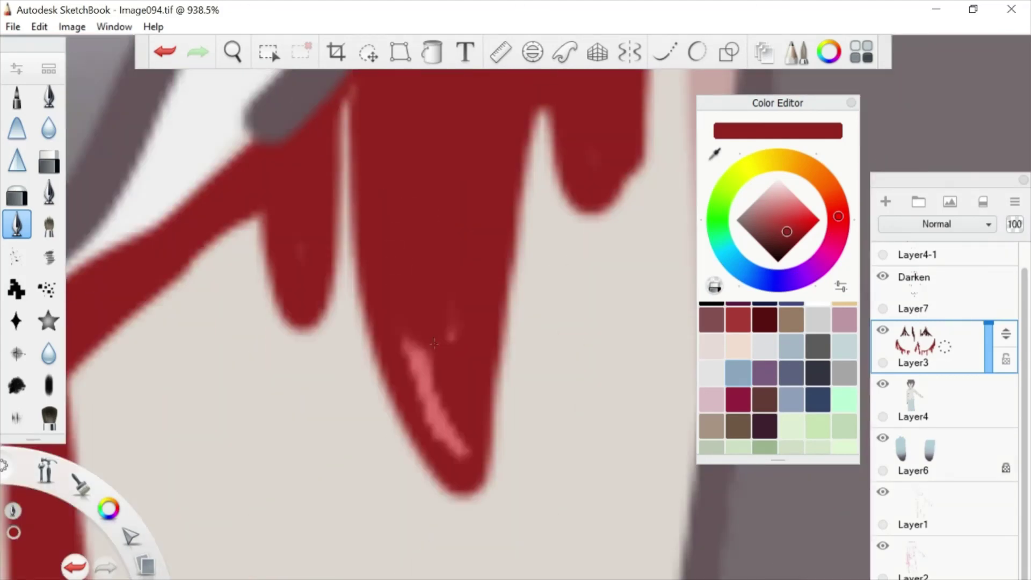
pyautogui.scroll(-15, 434, 343)
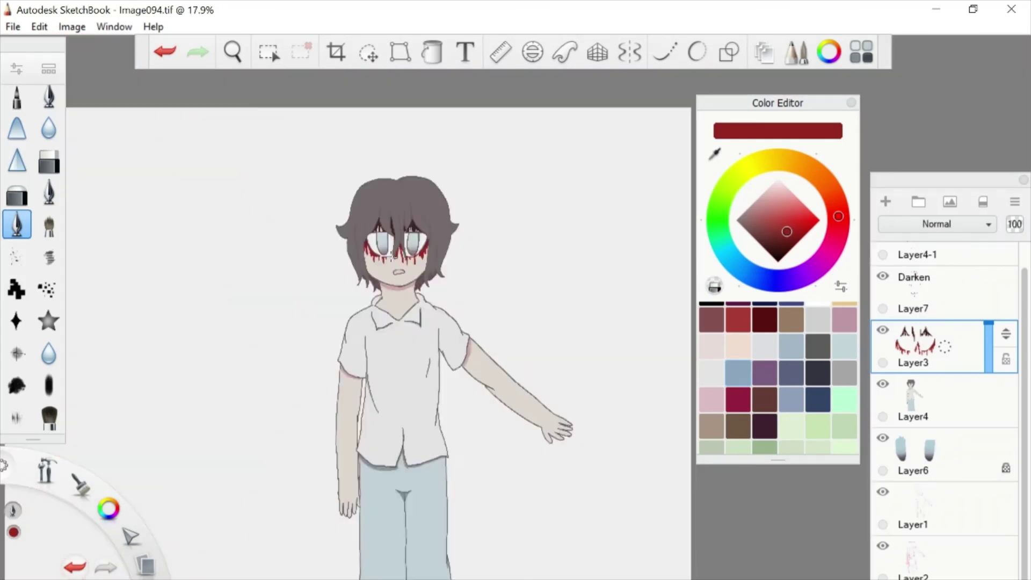
pyautogui.moveTo(366, 308); pyautogui.dragTo(372, 241)
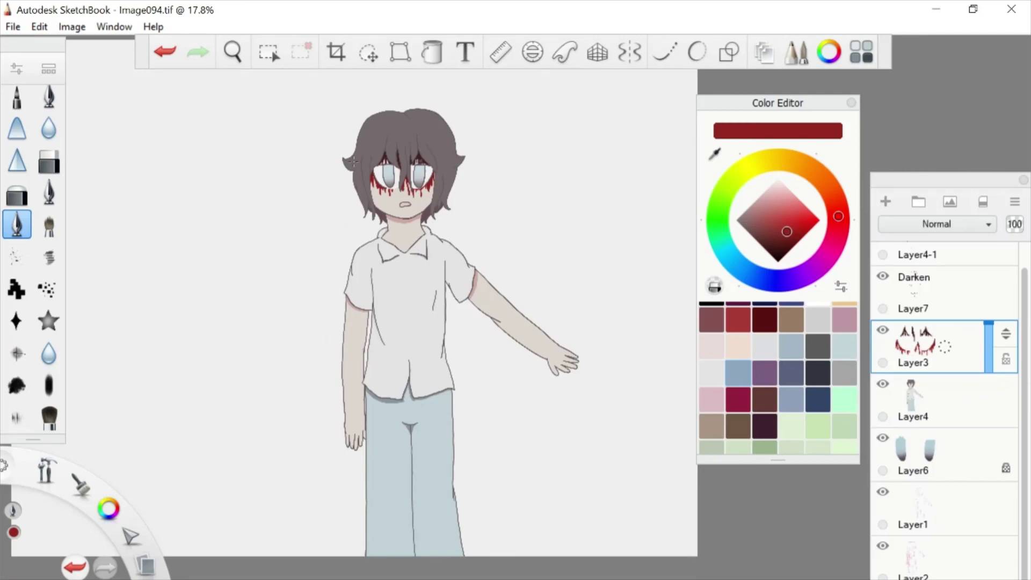